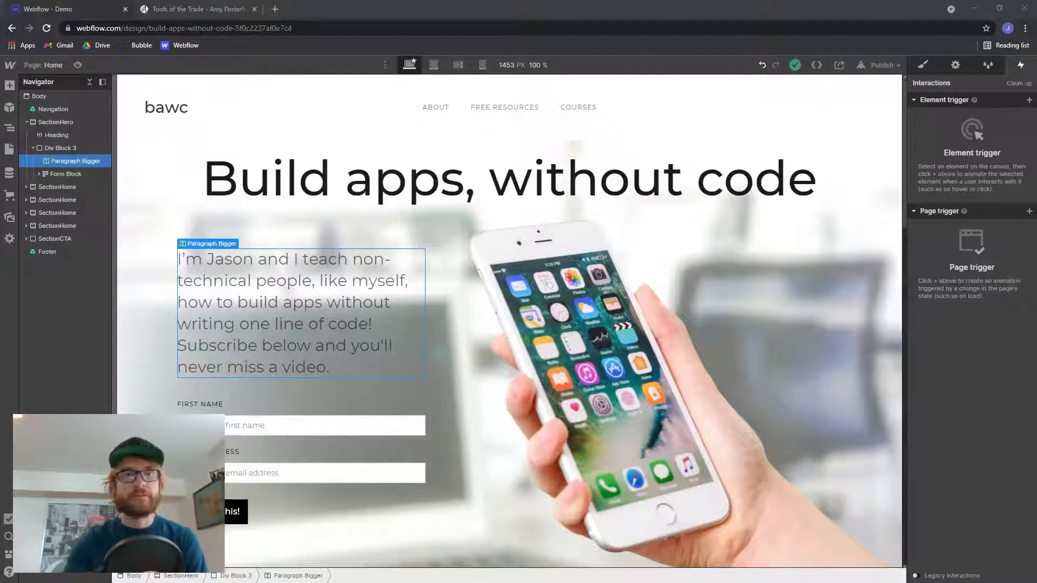
- Switch to the Tools of the Trade page and examine how its subscribe pop-up closes and reopens from the Gimme the Goods button
left_click(201, 11)
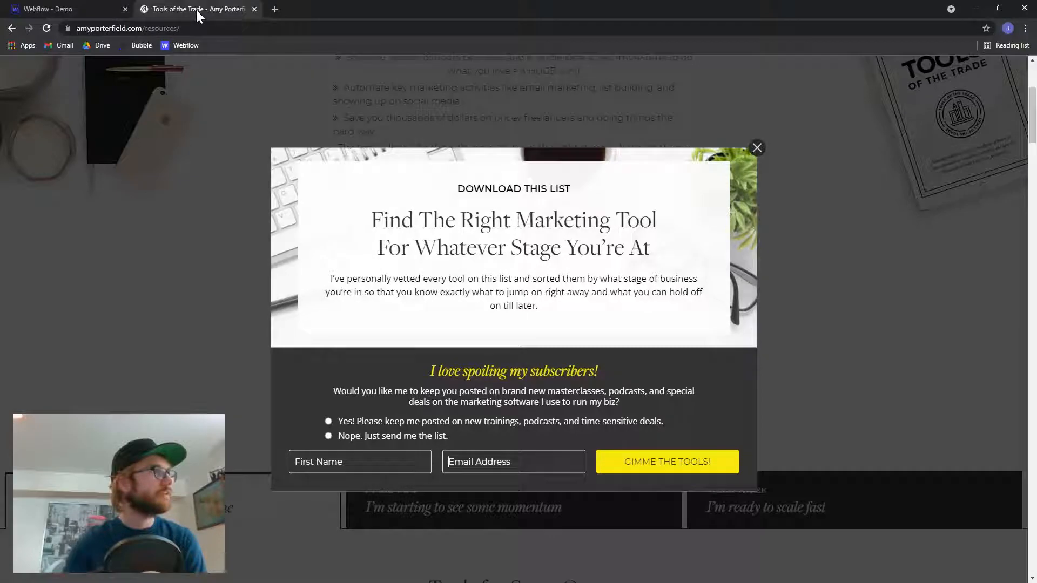
left_click(757, 147)
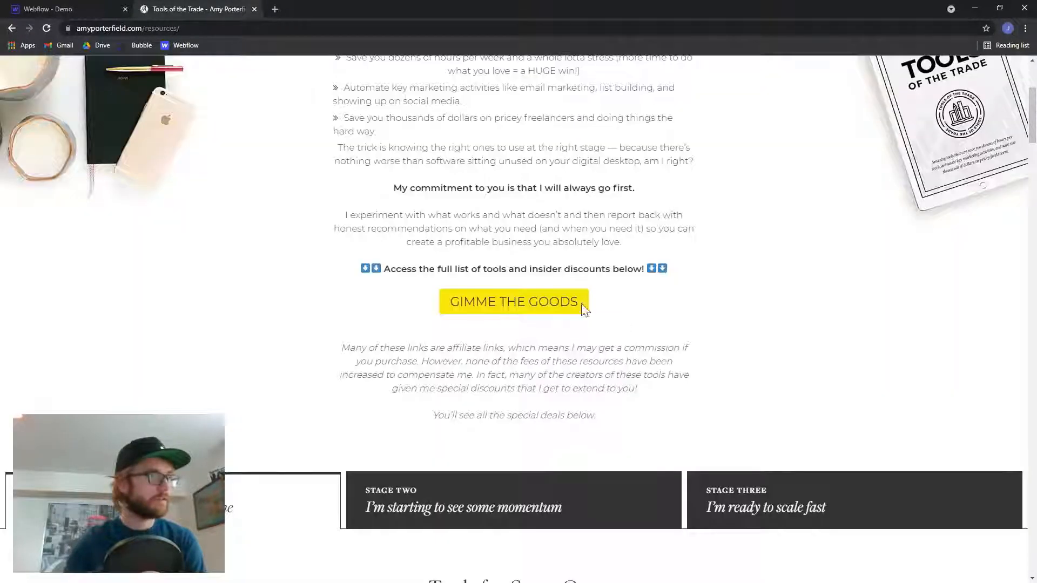
left_click(519, 301)
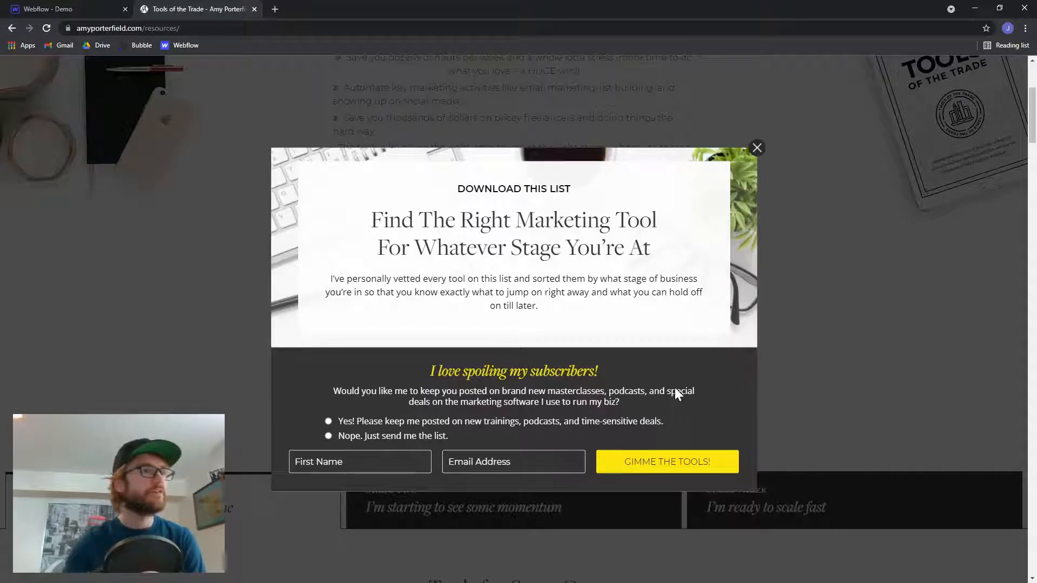
left_click(513, 462)
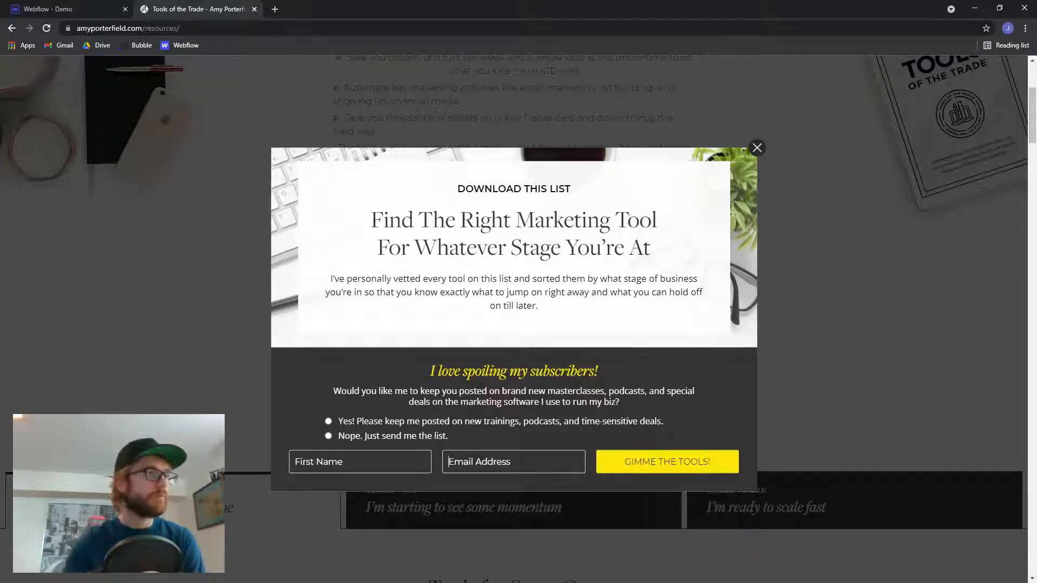
left_click(757, 148)
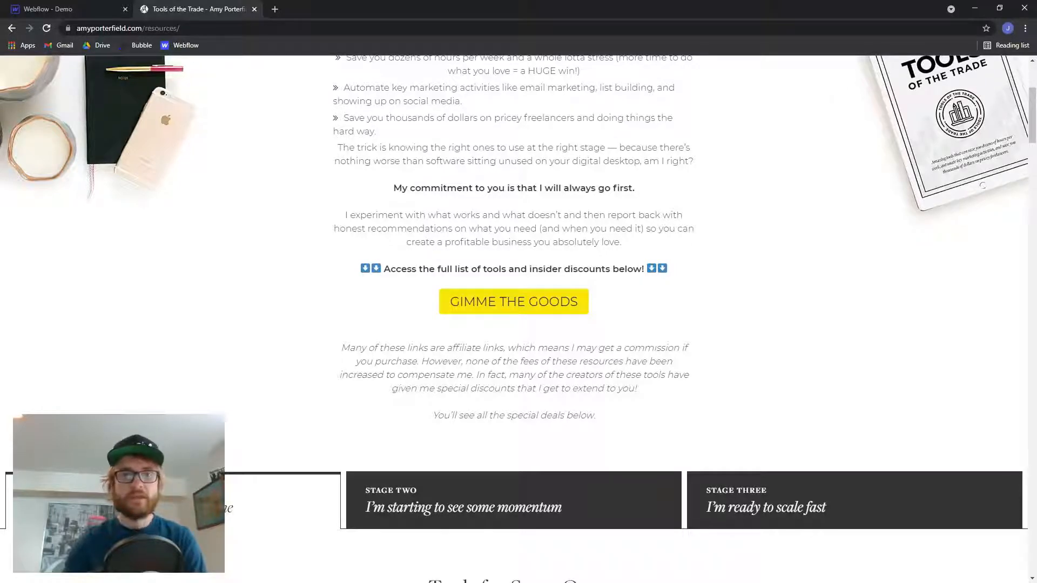
- Switch back to Webflow and review the home page down to the Give me access! button
left_click(85, 11)
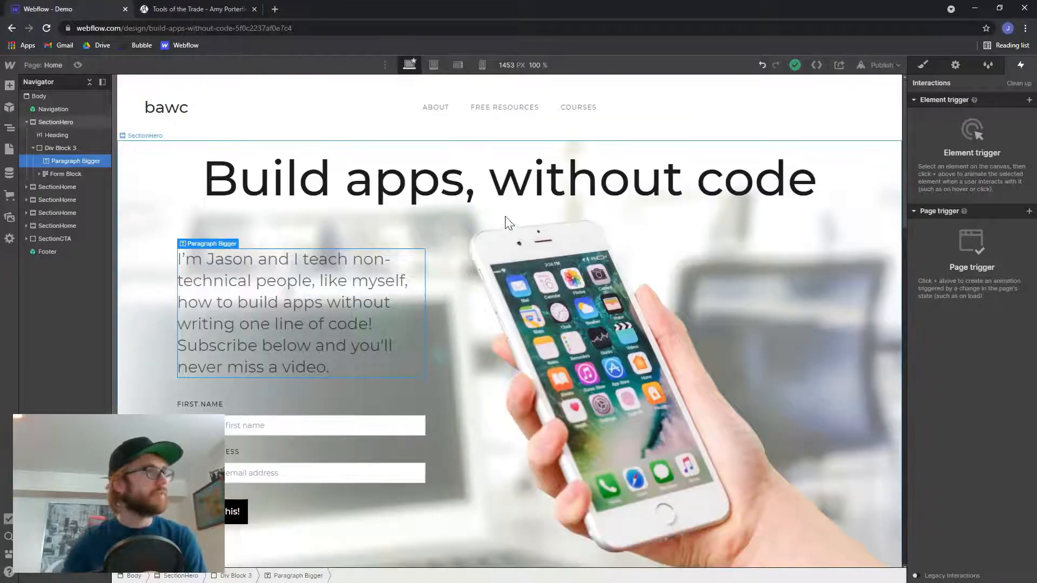
scroll(509, 223, "down", 20)
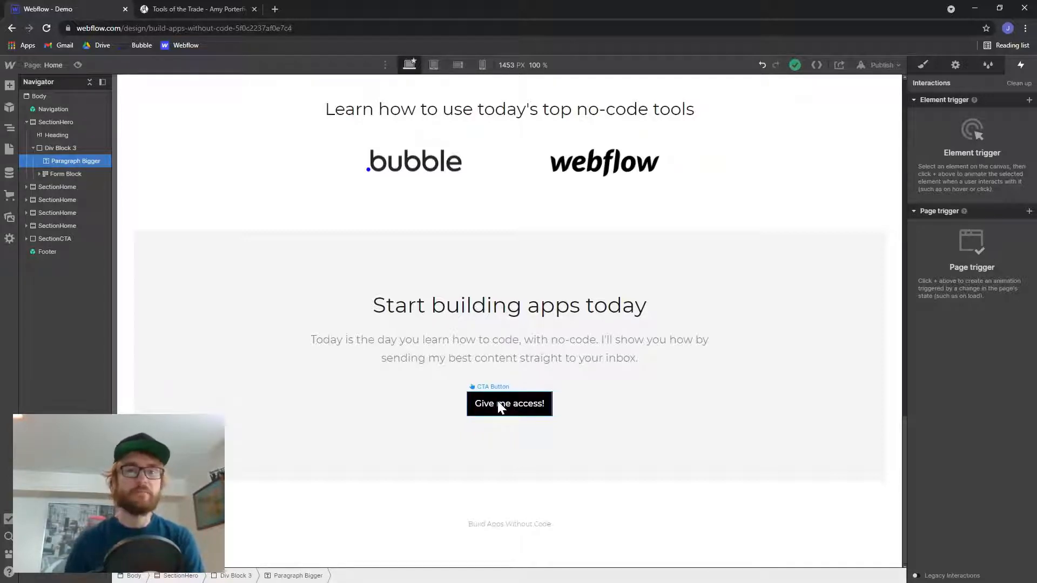
scroll(516, 405, "up", 20)
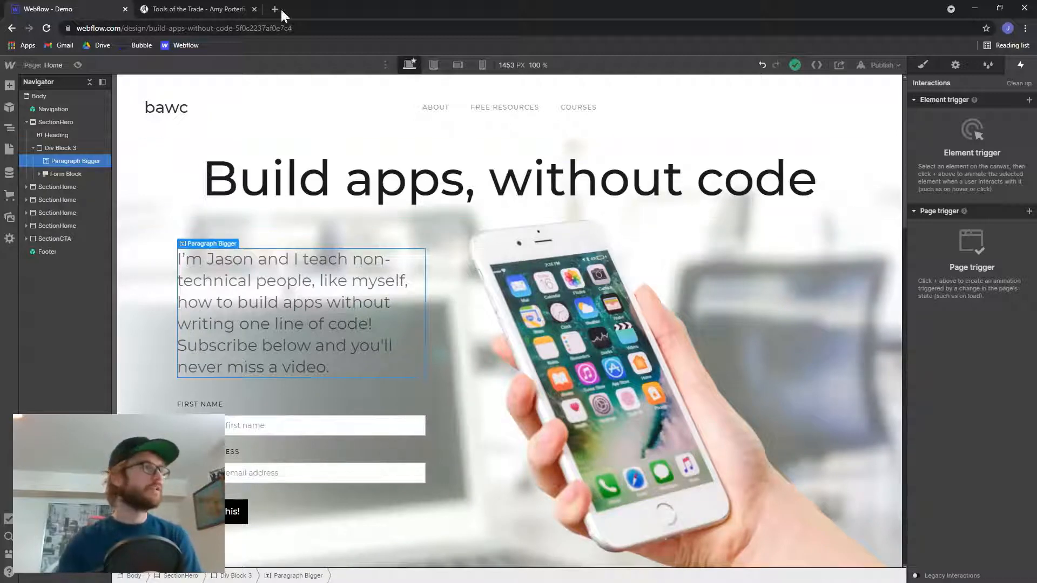
- View the example pop-up on the Tools of the Trade page once more and return to Webflow
left_click(220, 2)
left_click(514, 305)
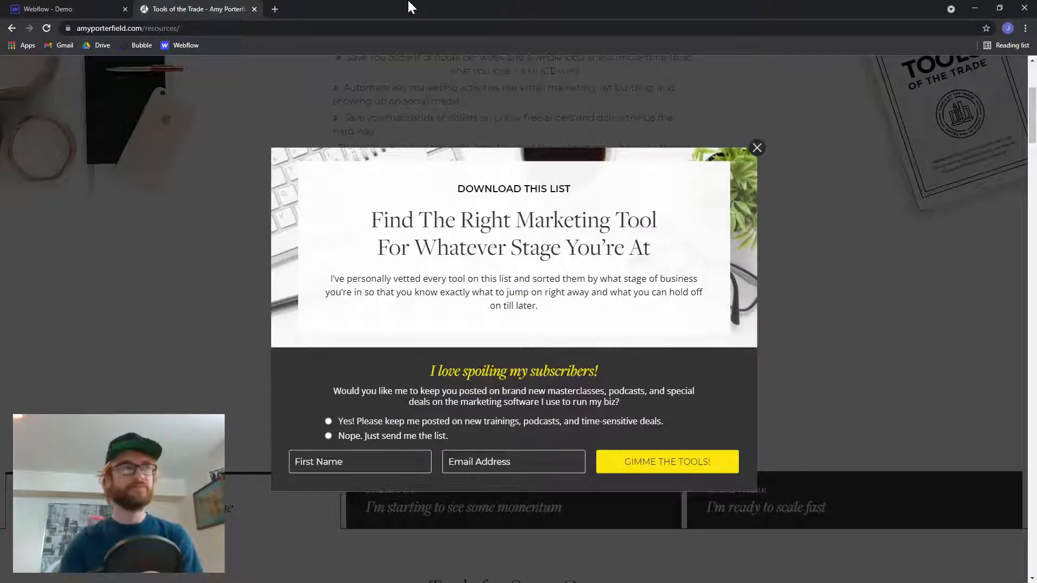
left_click(71, 8)
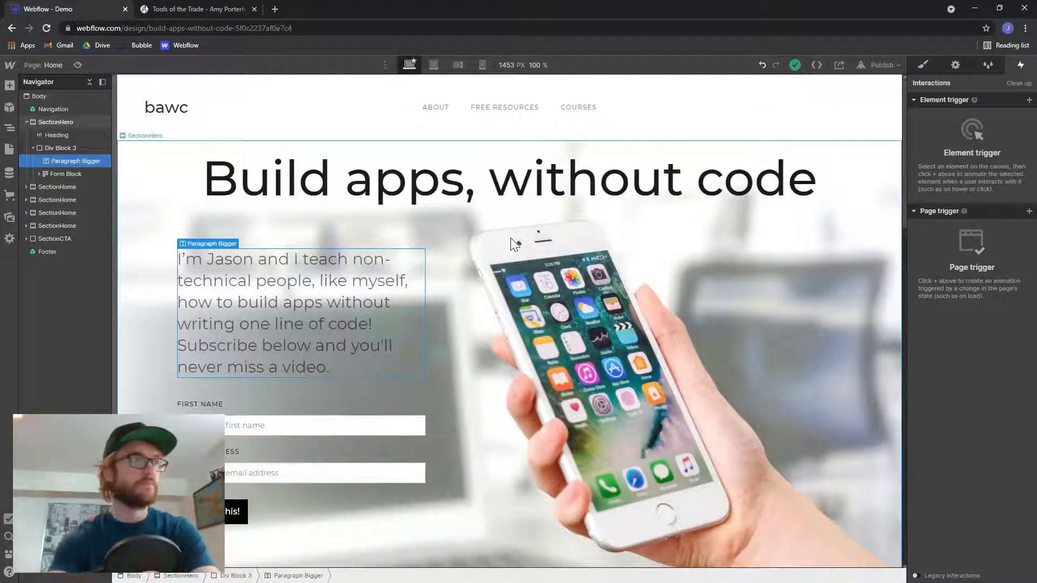
- Add a div block as the first element in the Body, above Navigation
key("ctrl+e")
type("div")
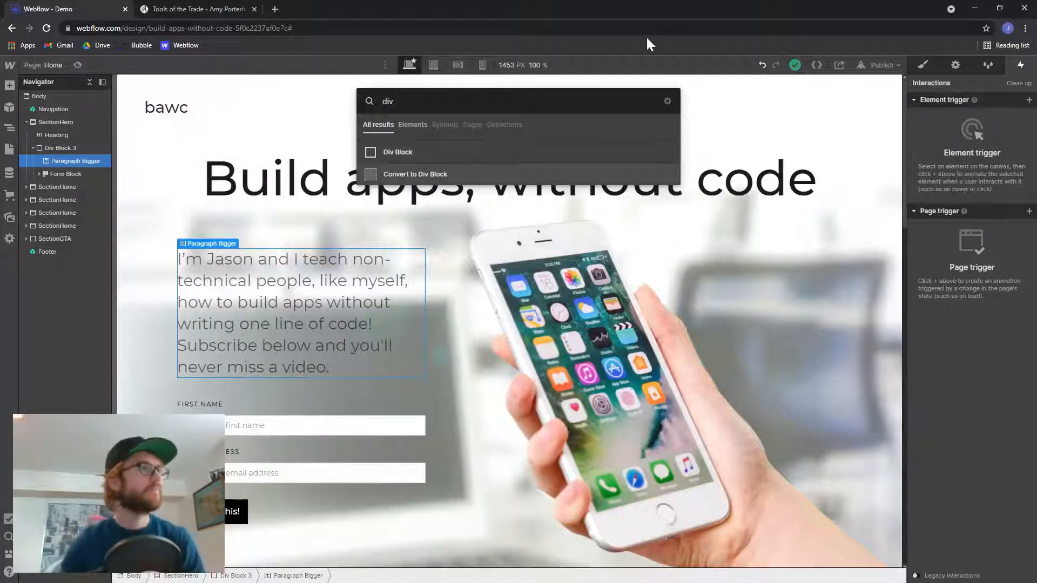
left_click_drag(448, 155, 49, 104)
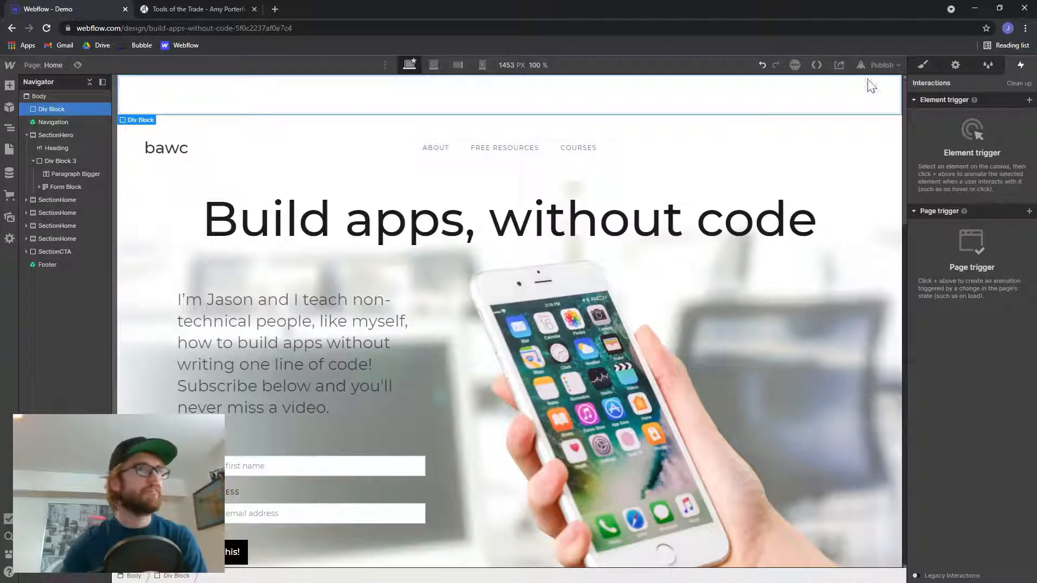
- Set the new div block's position to Fixed
left_click(922, 65)
scroll(953, 332, "down", 1)
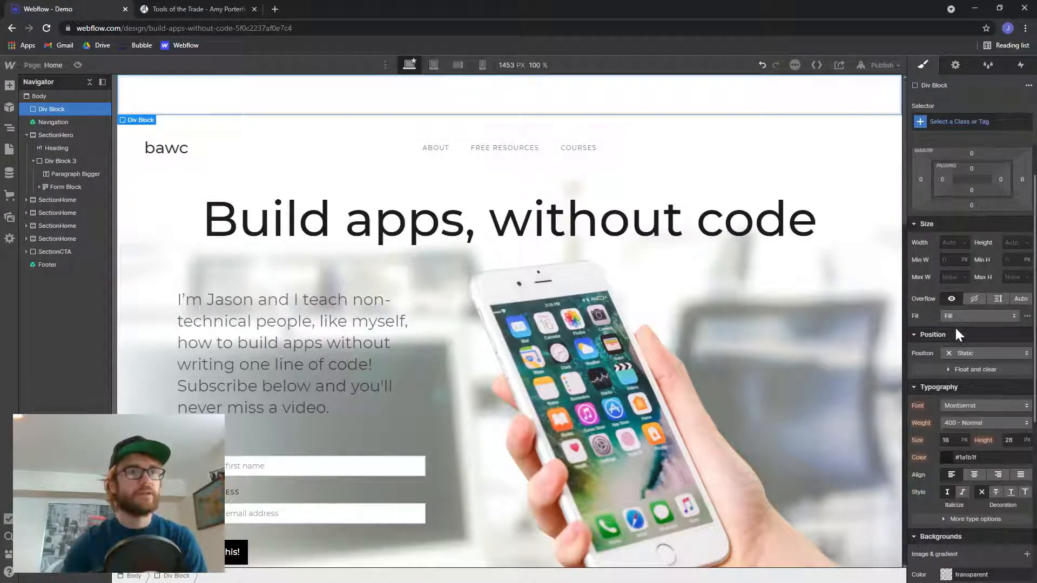
left_click(967, 353)
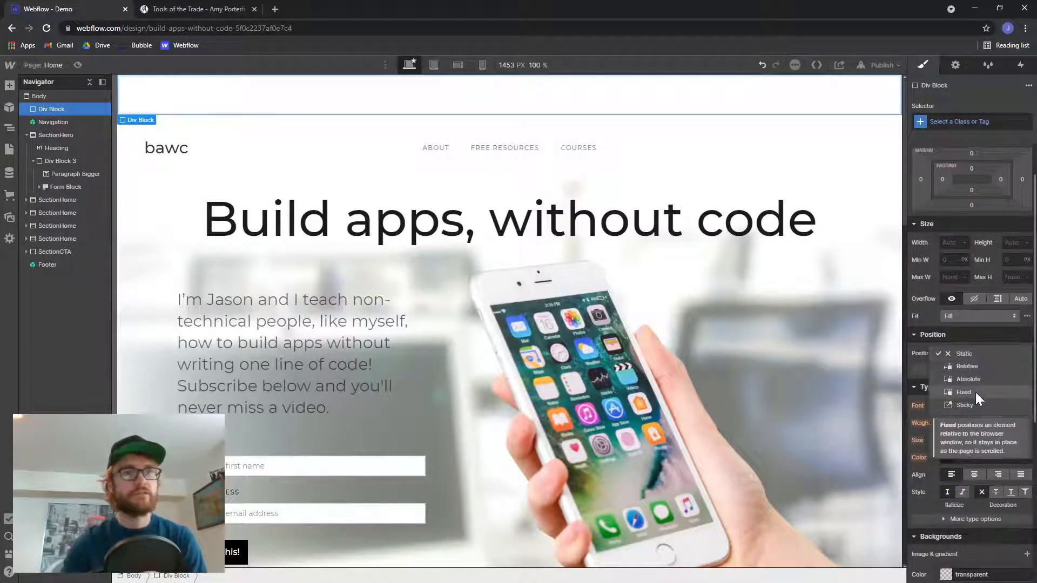
left_click(975, 392)
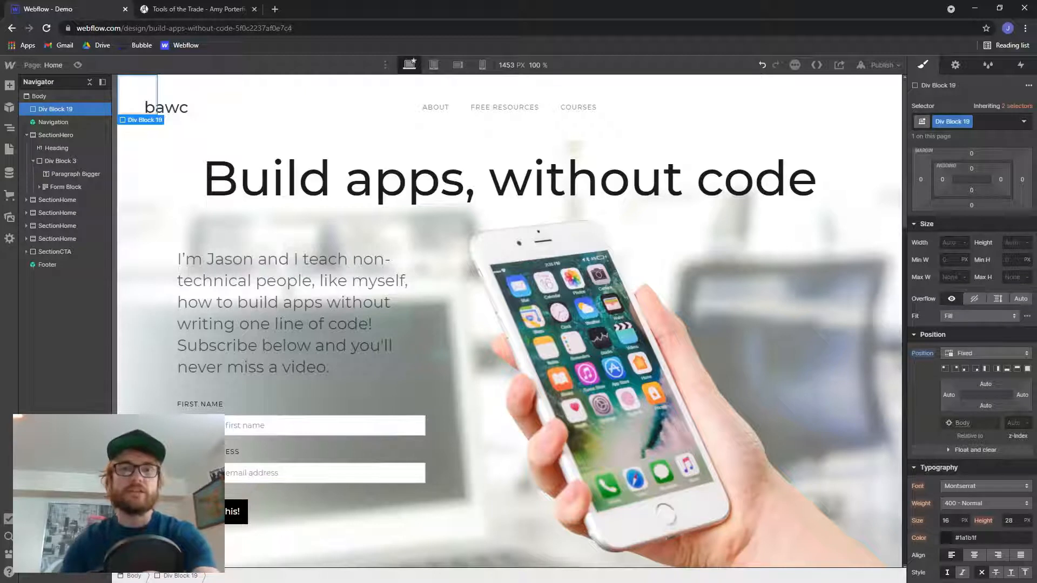
- Size the fixed div block to a width of 100 VW and a height of 100 VH
left_click(951, 242)
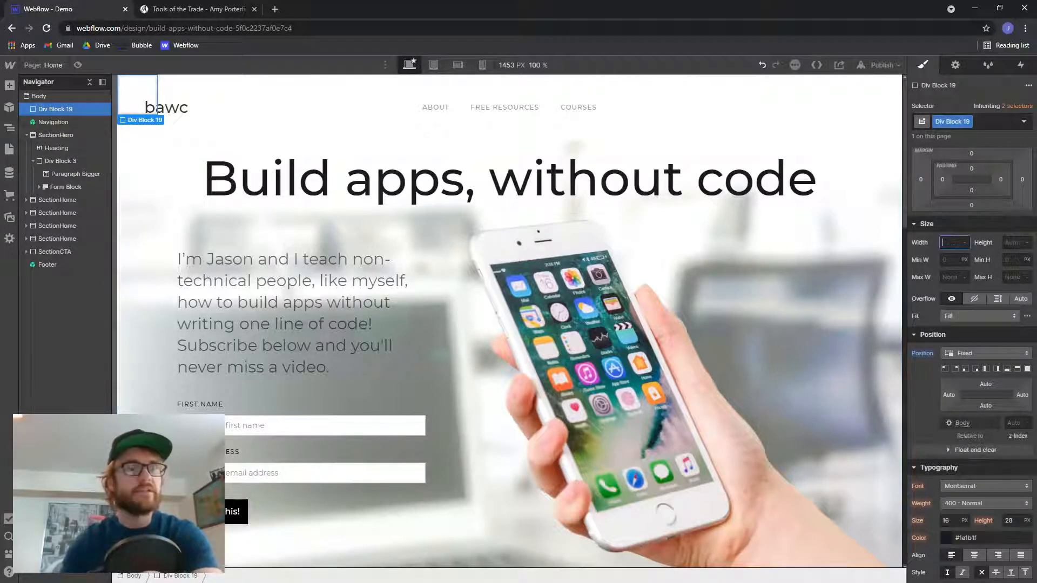
type("100")
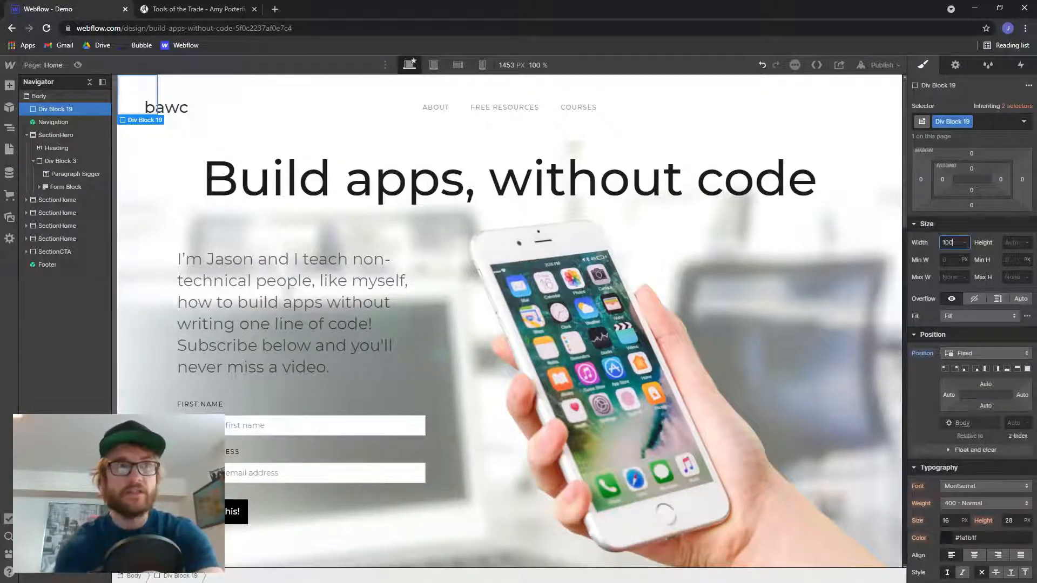
type("v")
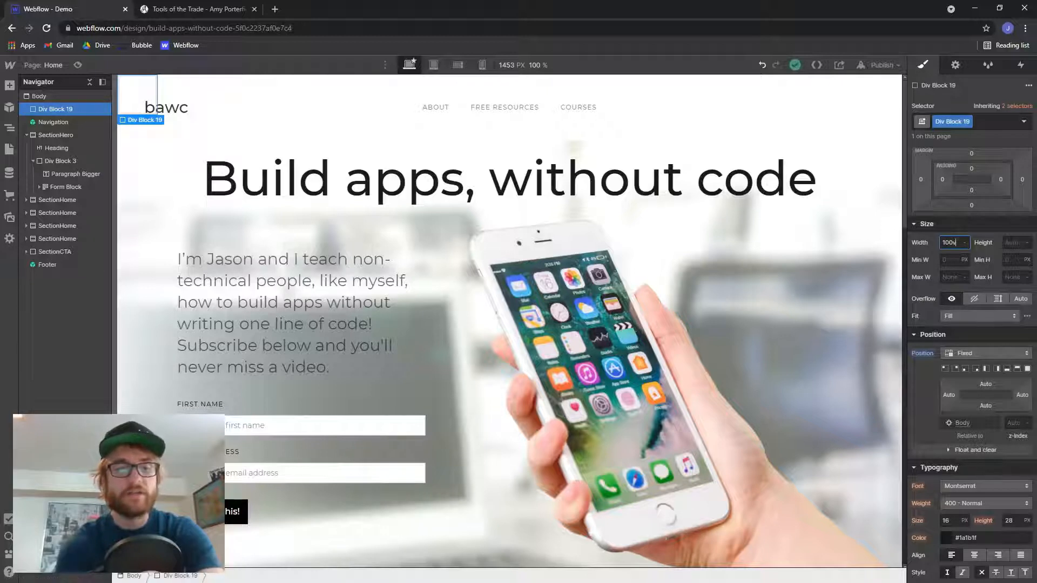
type("w")
key("Return")
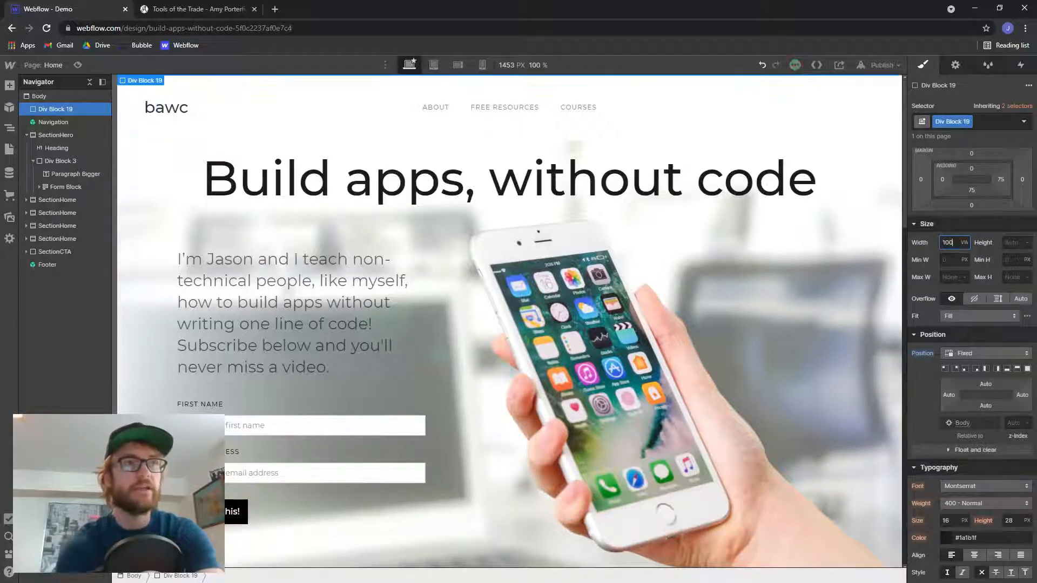
left_click(1011, 242)
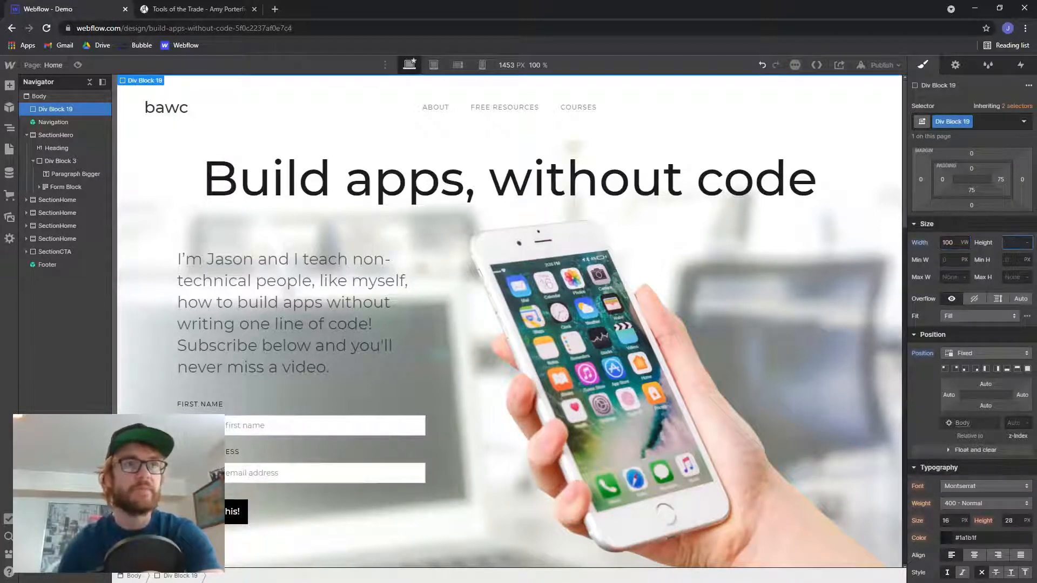
type("100vh")
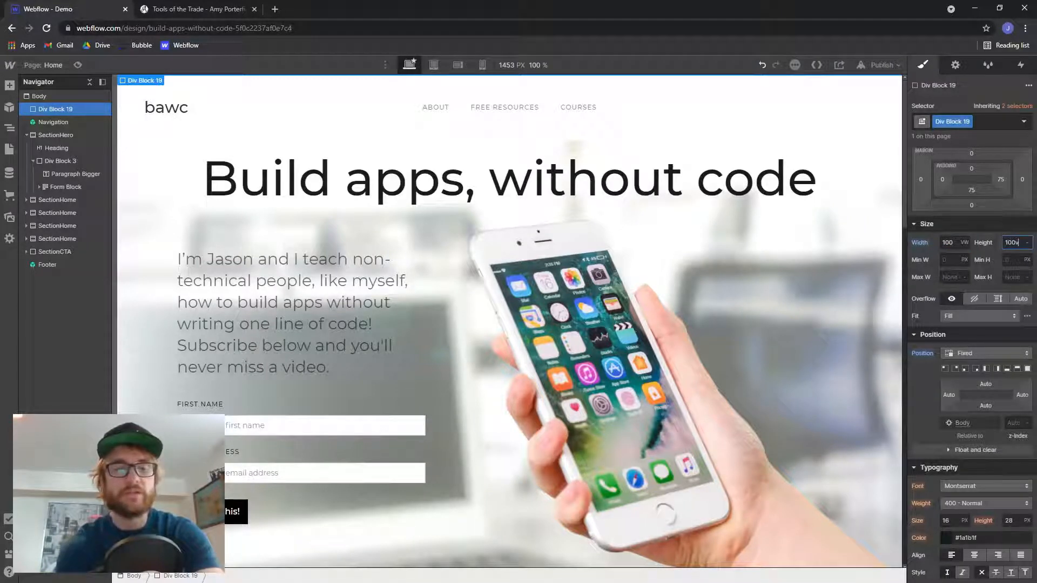
key("Return")
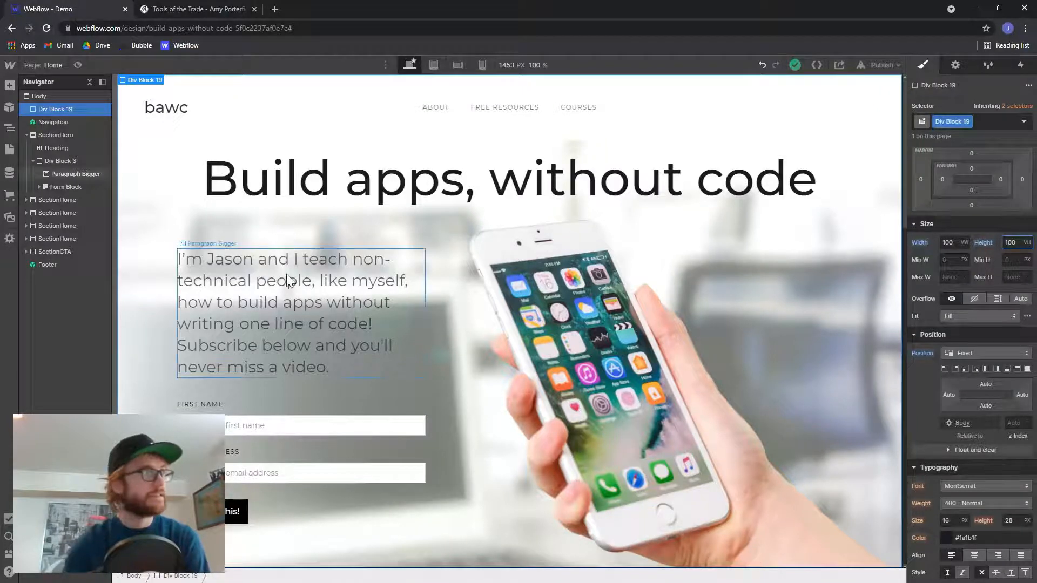
- Give the full-screen div block a black background color with 61% opacity
scroll(990, 393, "down", 4)
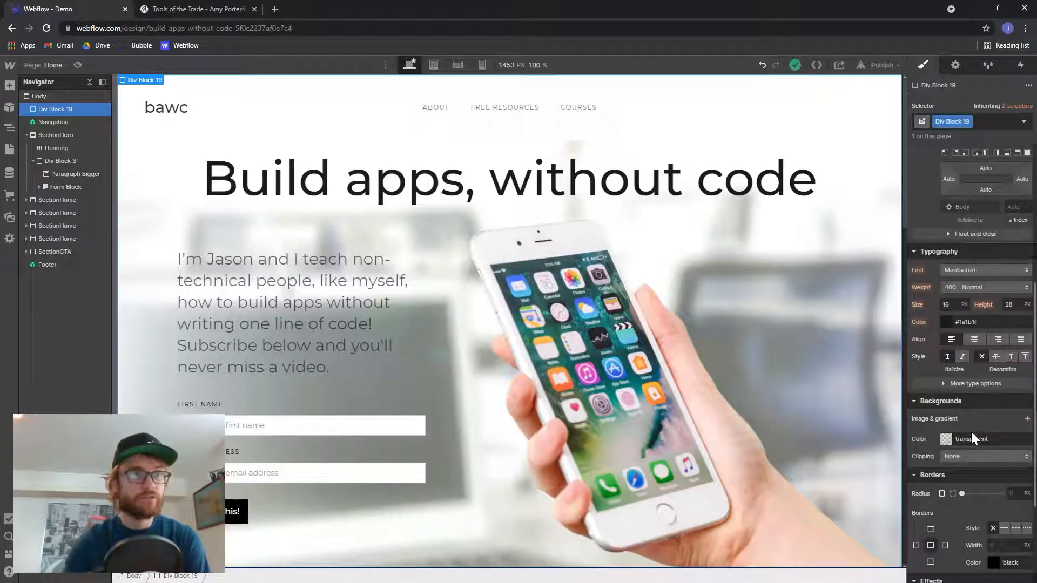
left_click(944, 440)
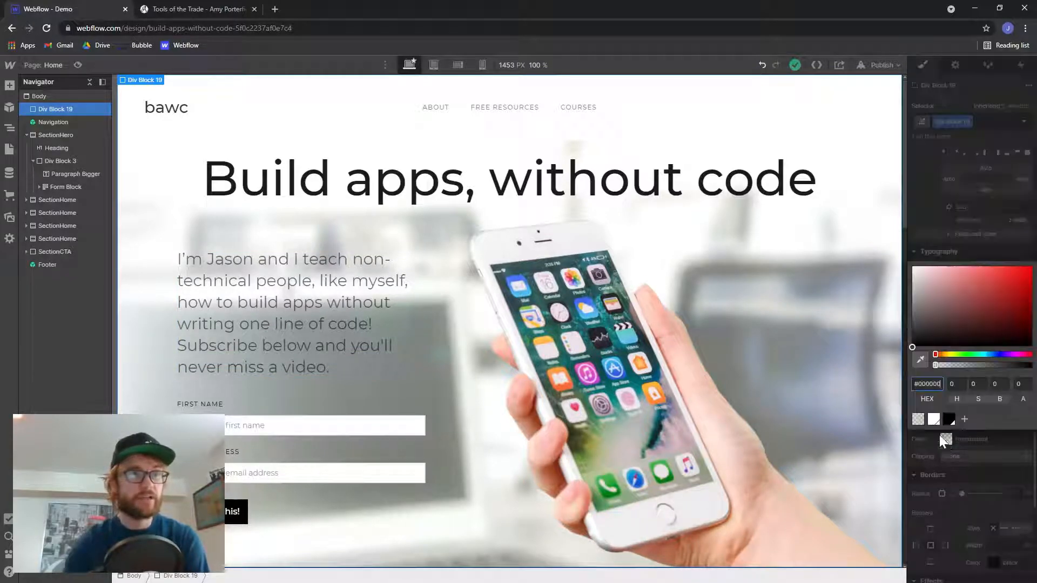
left_click(948, 418)
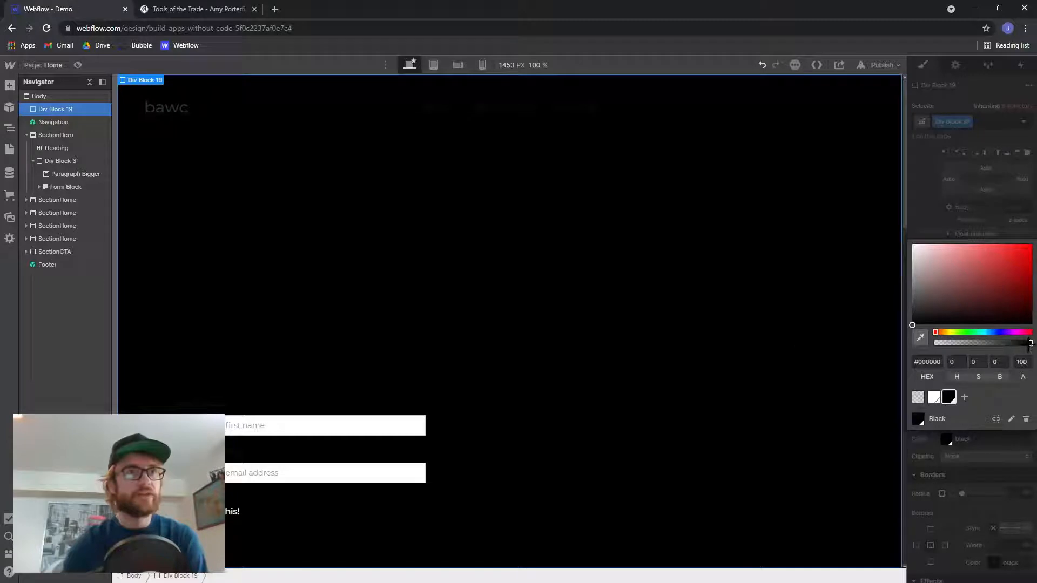
left_click_drag(1012, 346, 991, 356)
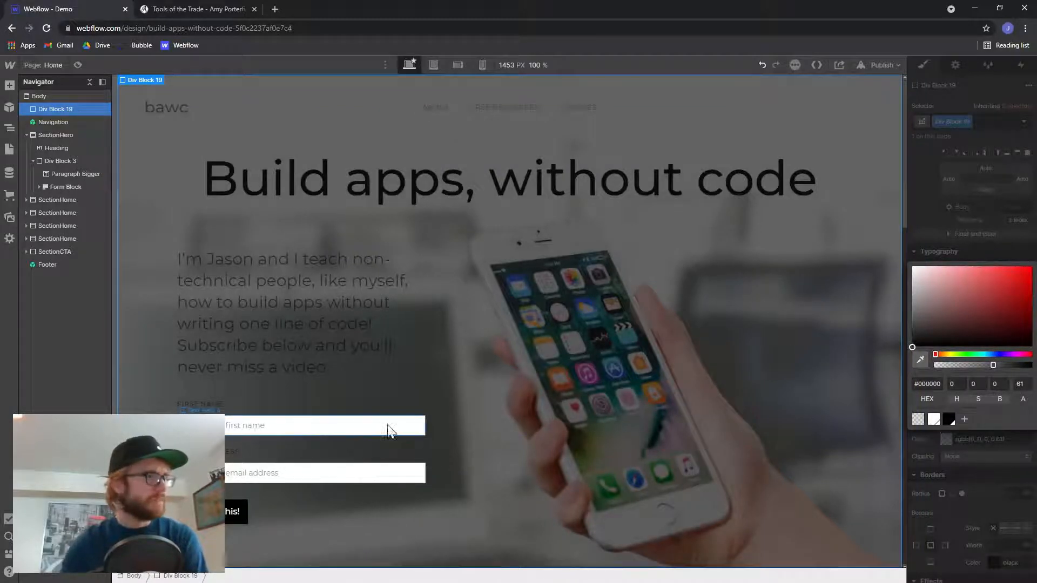
left_click(992, 468)
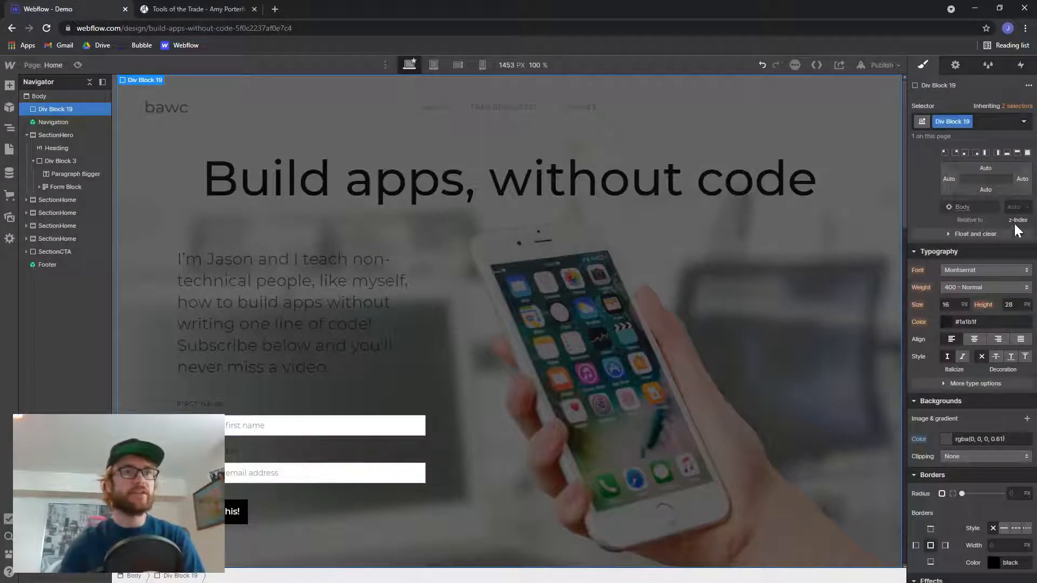
- Set the overlay div's z-index to 1 and check that it covers the page down to the footer
left_click(1016, 206)
type("1")
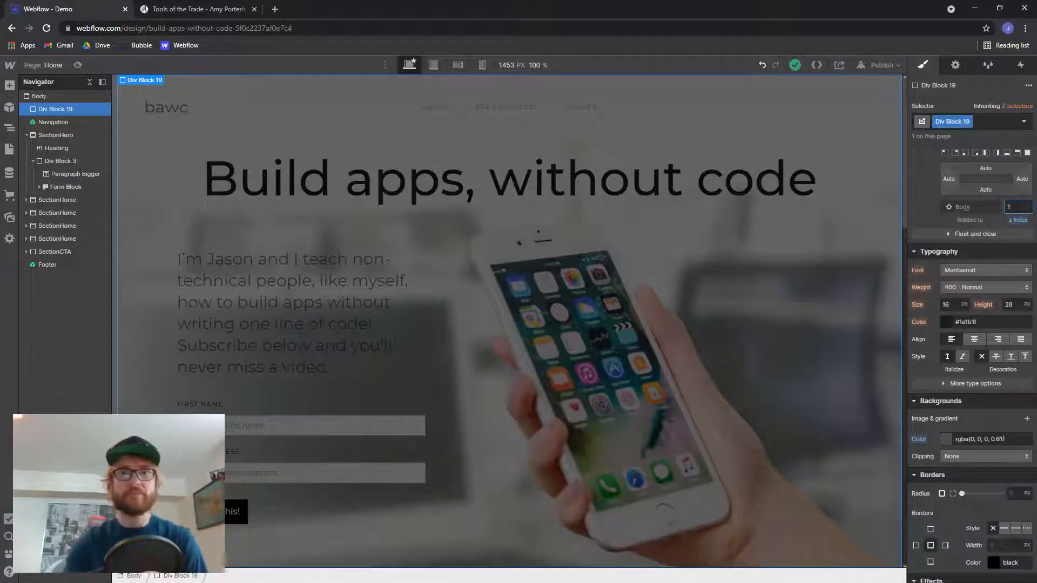
scroll(590, 378, "down", 15)
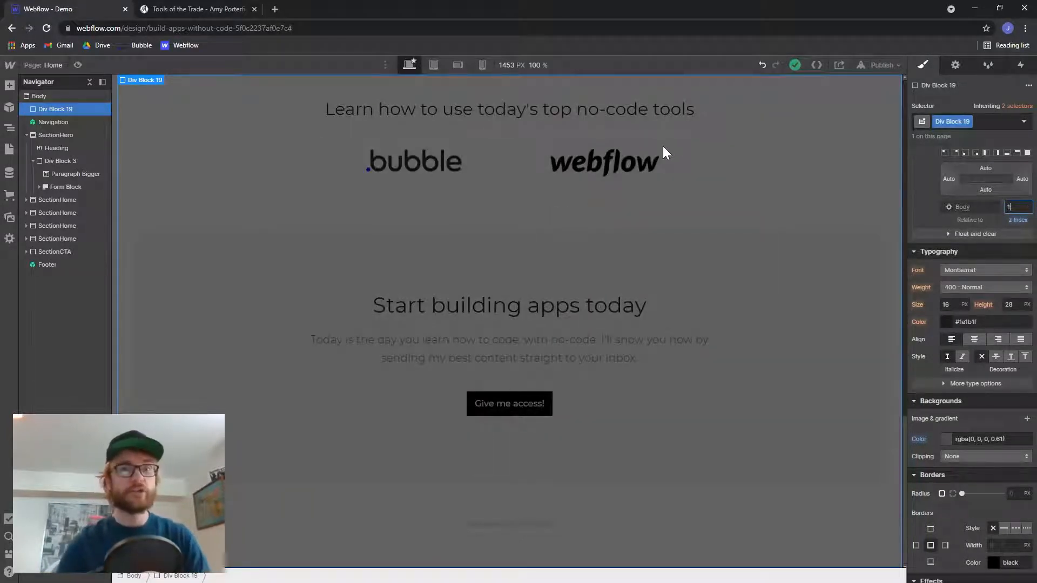
key("ctrl+k")
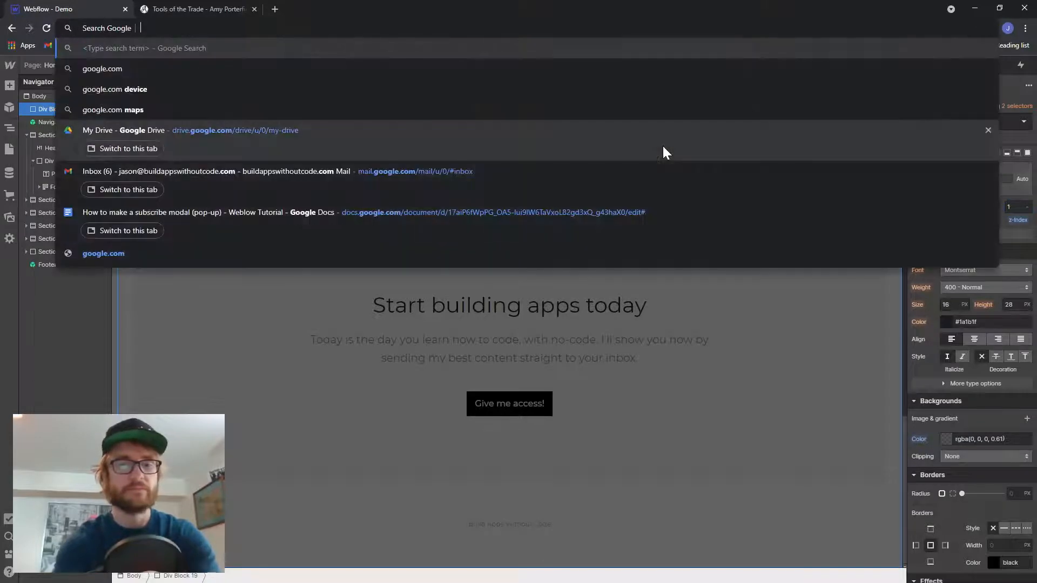
type("div")
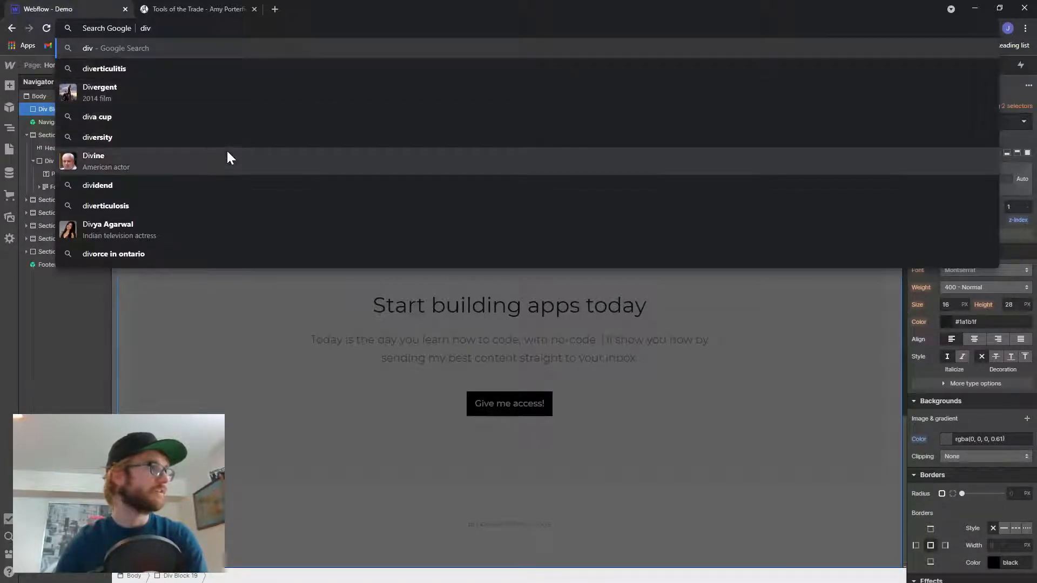
left_click(311, 366)
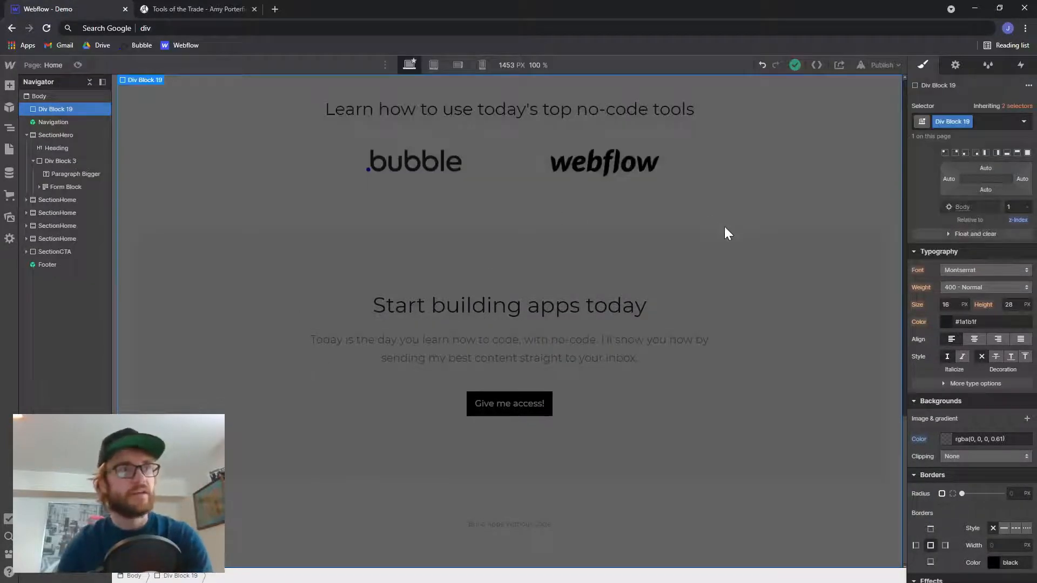
- Add a second div block nested inside the overlay div block
key("ctrl+k")
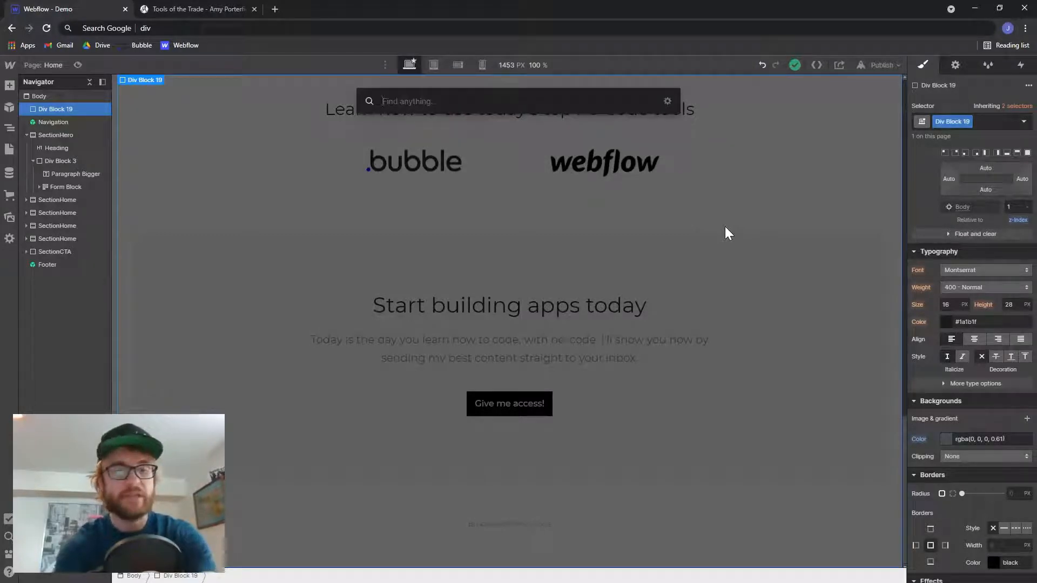
type("div")
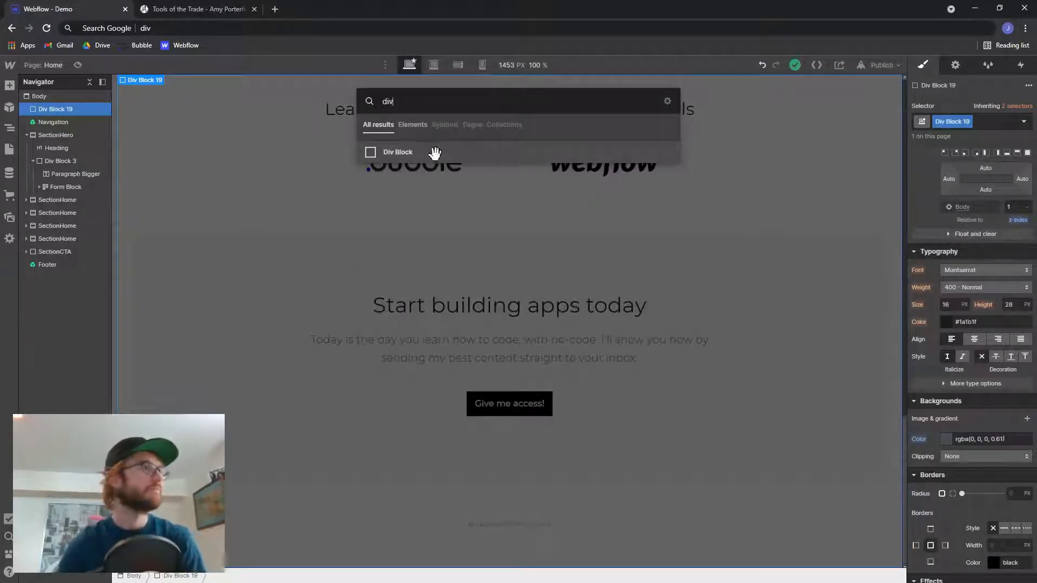
left_click_drag(430, 152, 61, 118)
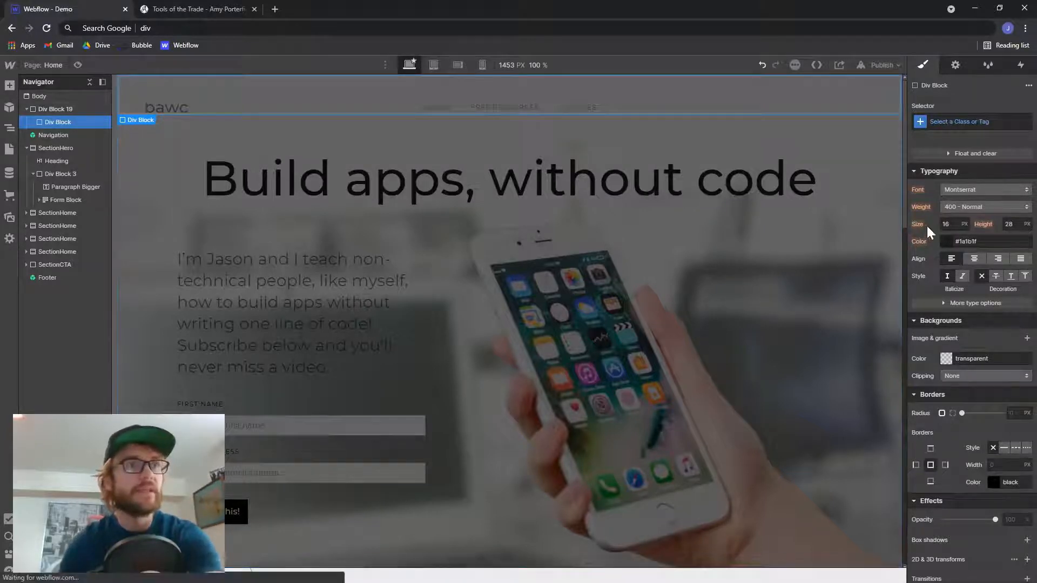
left_click(946, 224)
type("600")
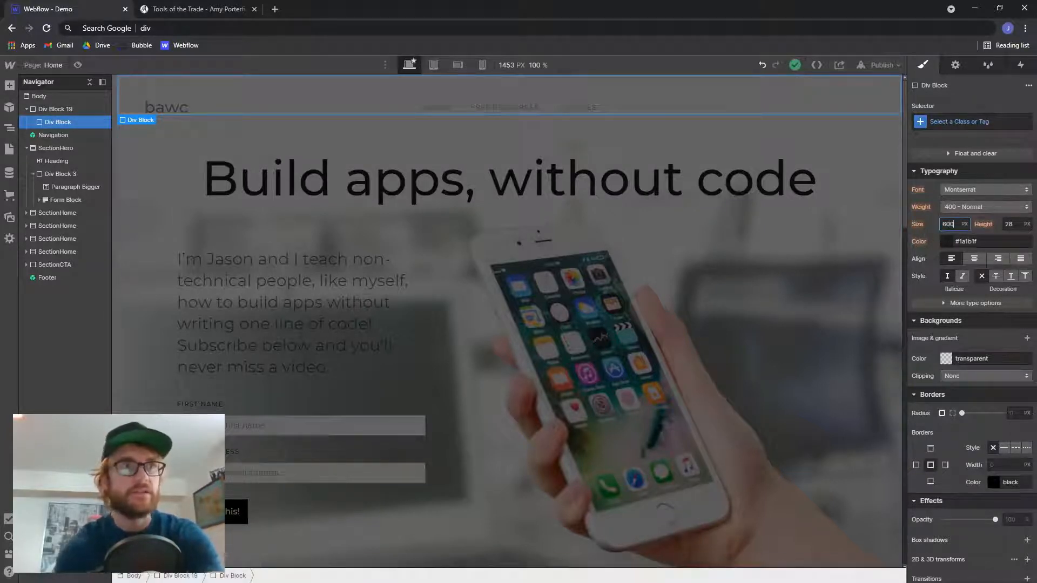
key("Tab")
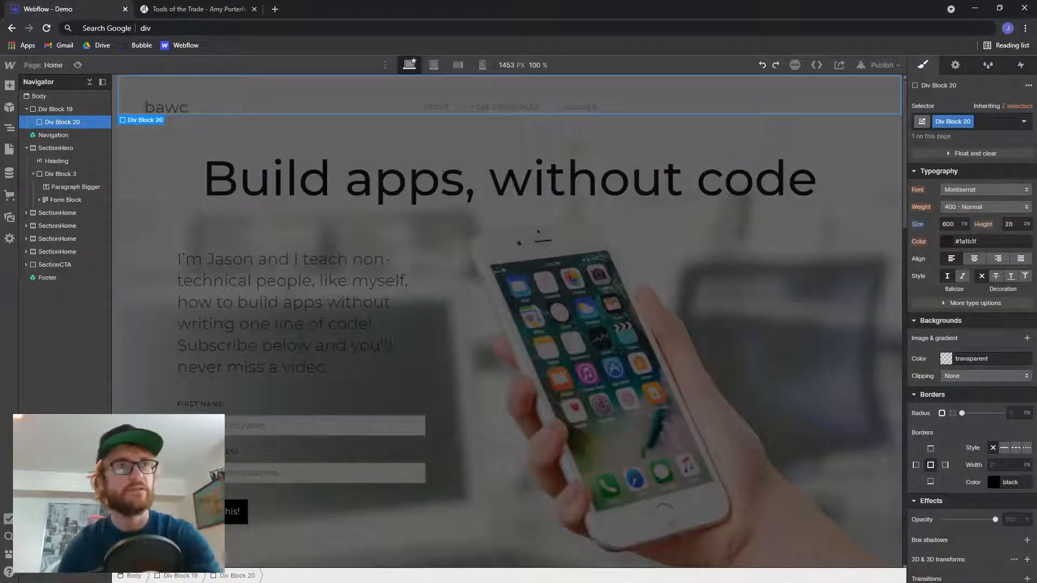
key("BackSpace")
- Size the nested div block to a width of 600 px and a height of 400 px
scroll(978, 261, "up", 5)
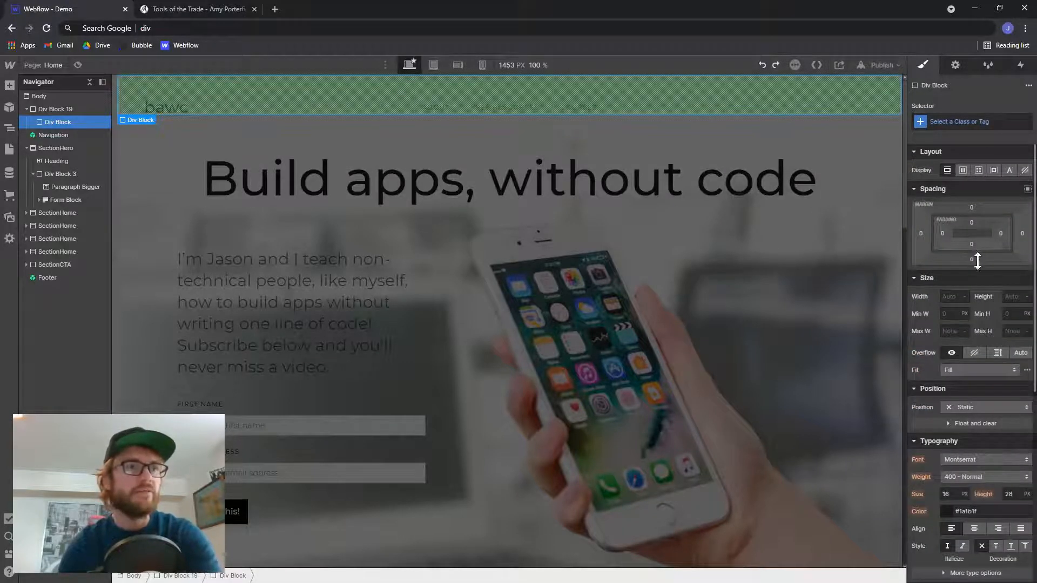
type("60")
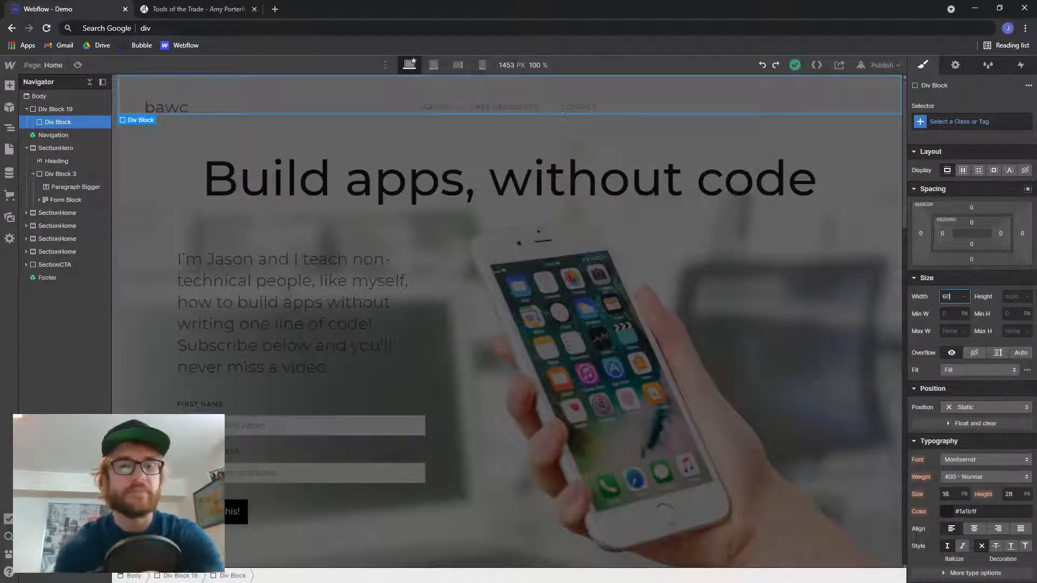
key("Tab")
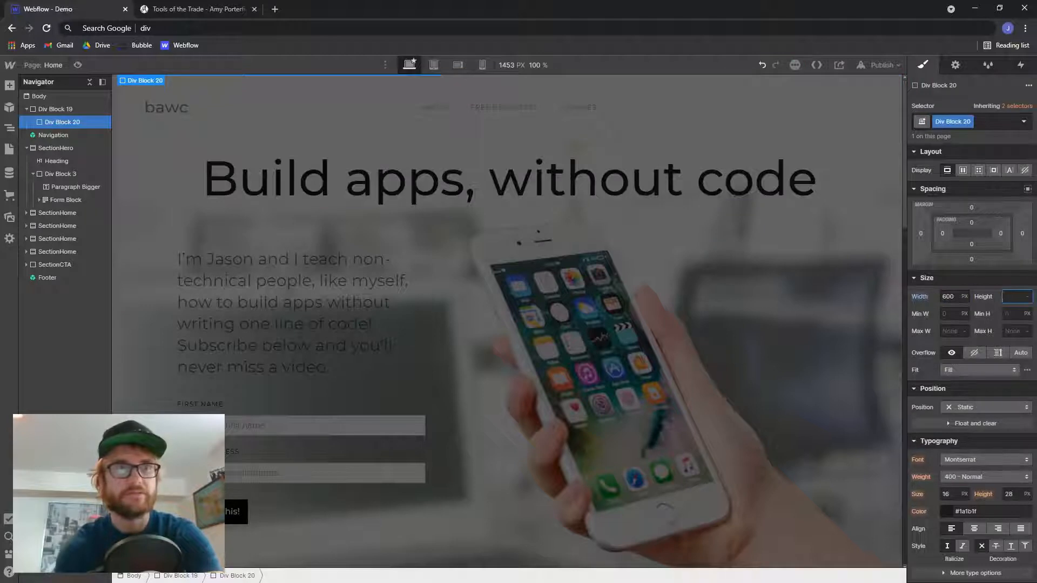
type("400")
key("Return")
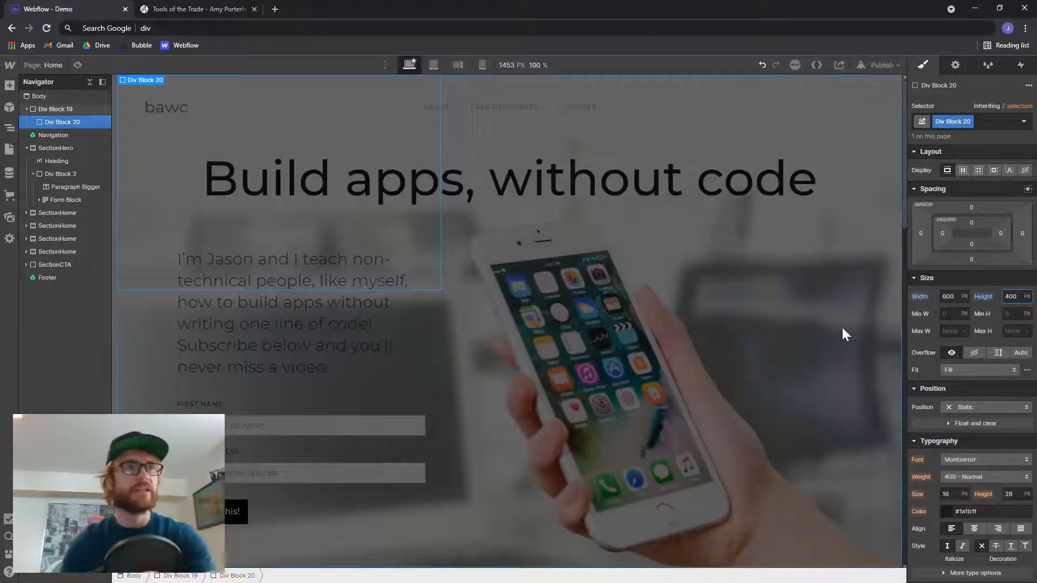
- Set the nested div block's margins to Auto on all four sides
left_click(974, 208)
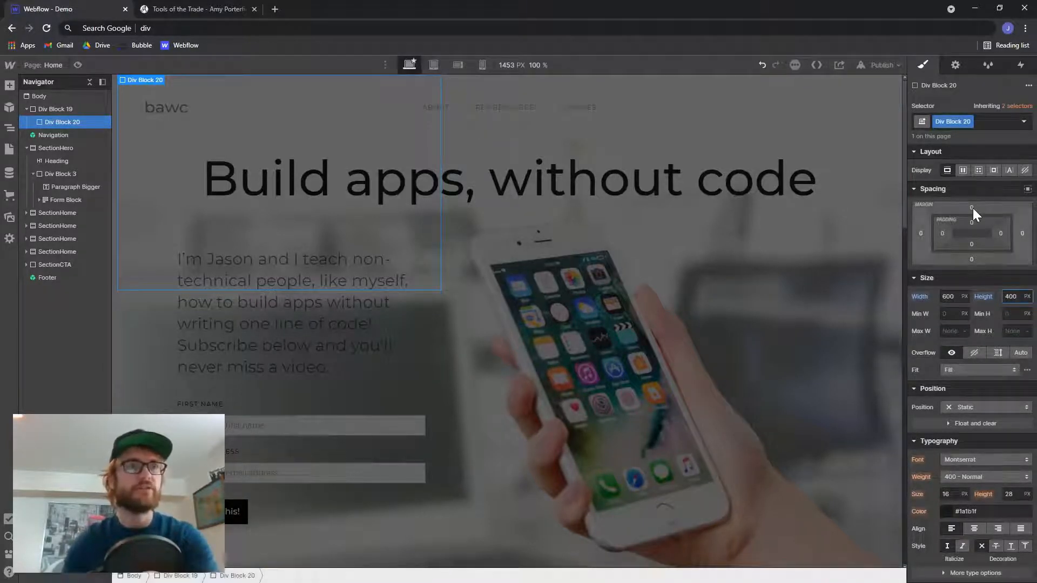
left_click(926, 250)
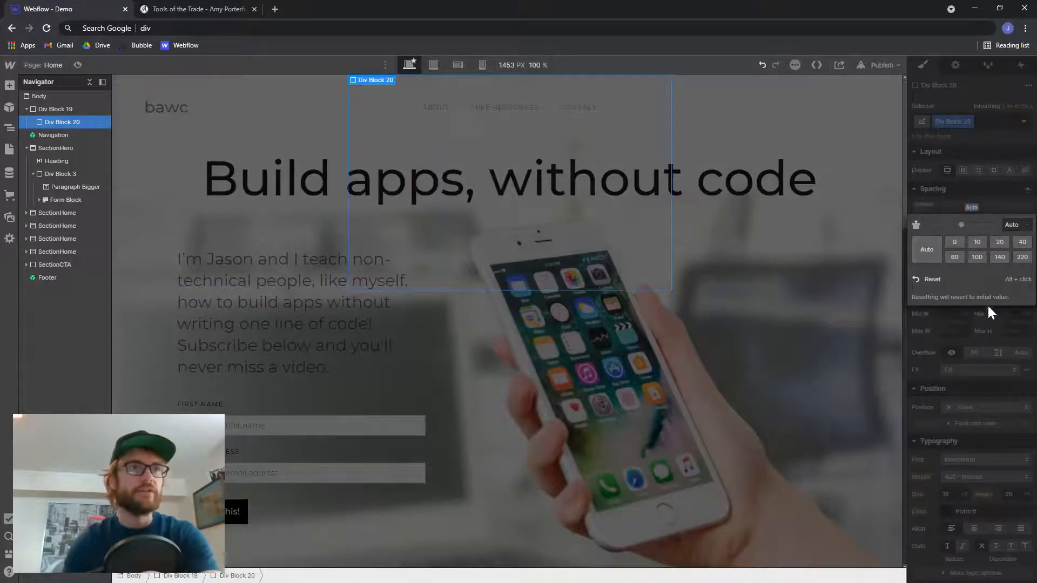
left_click(916, 320)
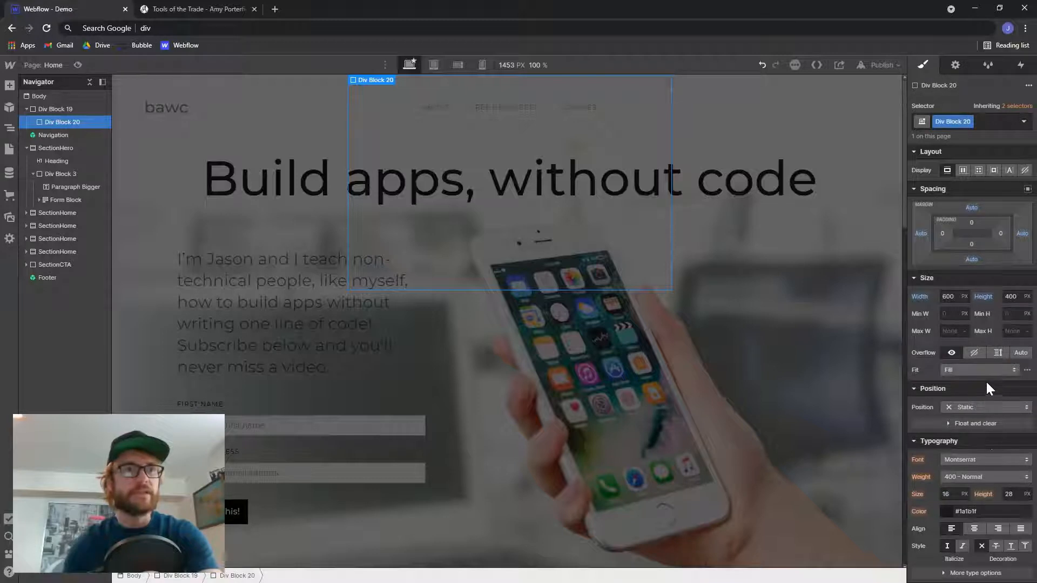
- Position the nested div block absolutely inside the overlay with offsets of 0% on all four sides
scroll(986, 380, "down", 1)
scroll(986, 380, "up", 1)
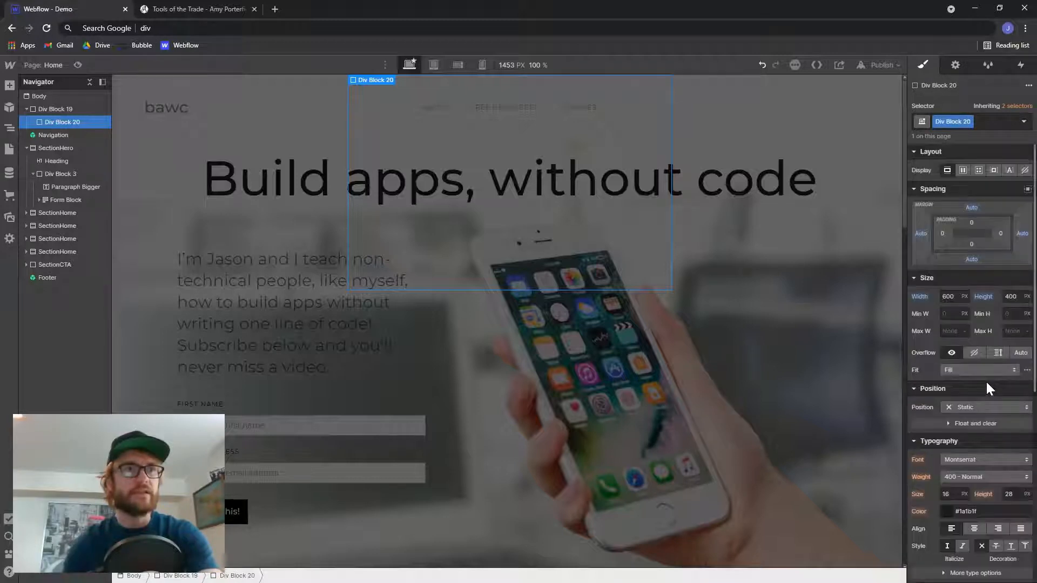
left_click(965, 405)
left_click(979, 430)
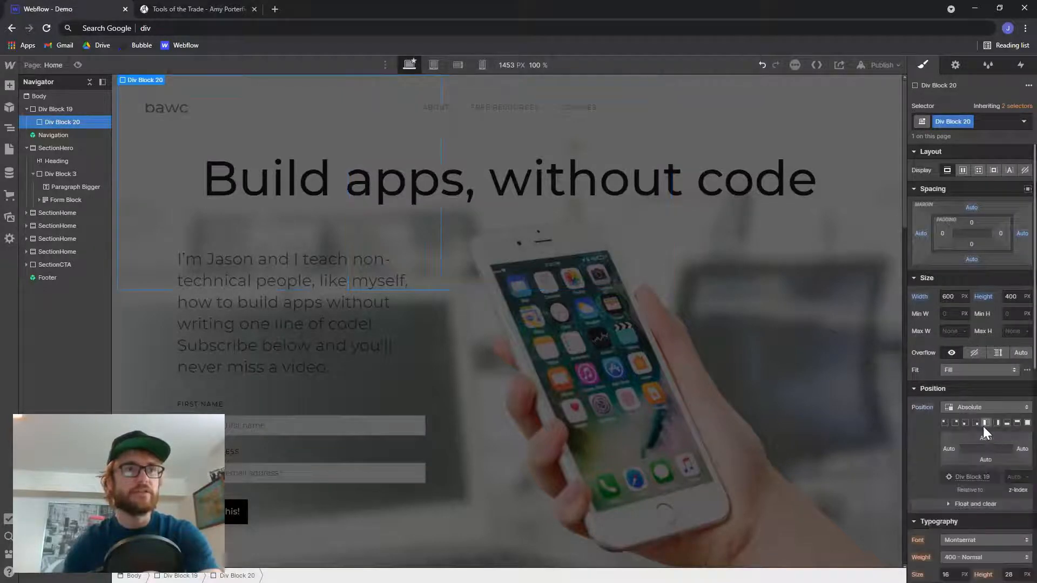
left_click(1027, 422)
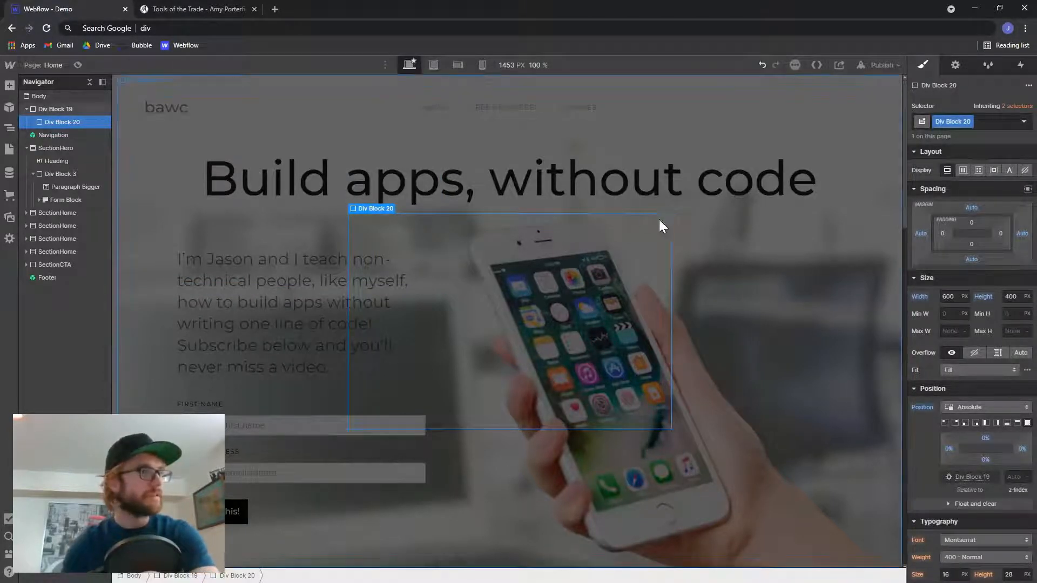
- Give the nested div block a white background and a 15 px border radius
scroll(926, 416, "down", 4)
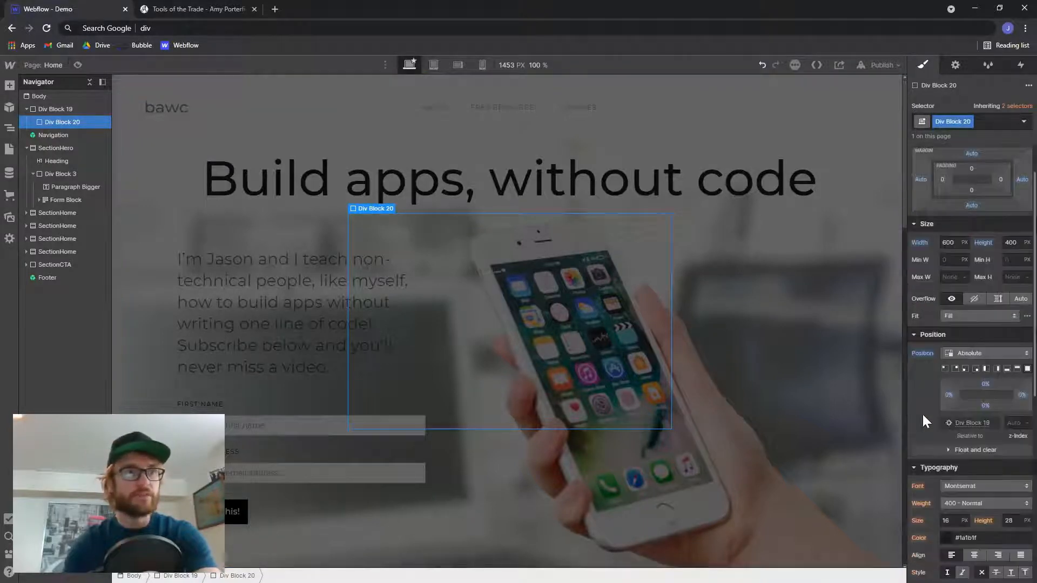
scroll(925, 394, "down", 2)
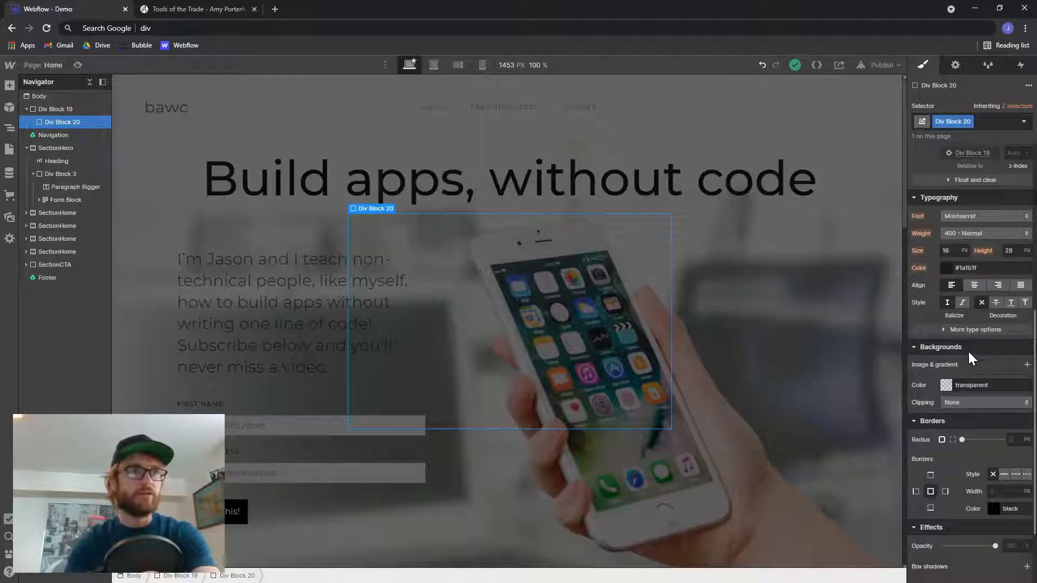
scroll(969, 351, "down", 1)
left_click(945, 333)
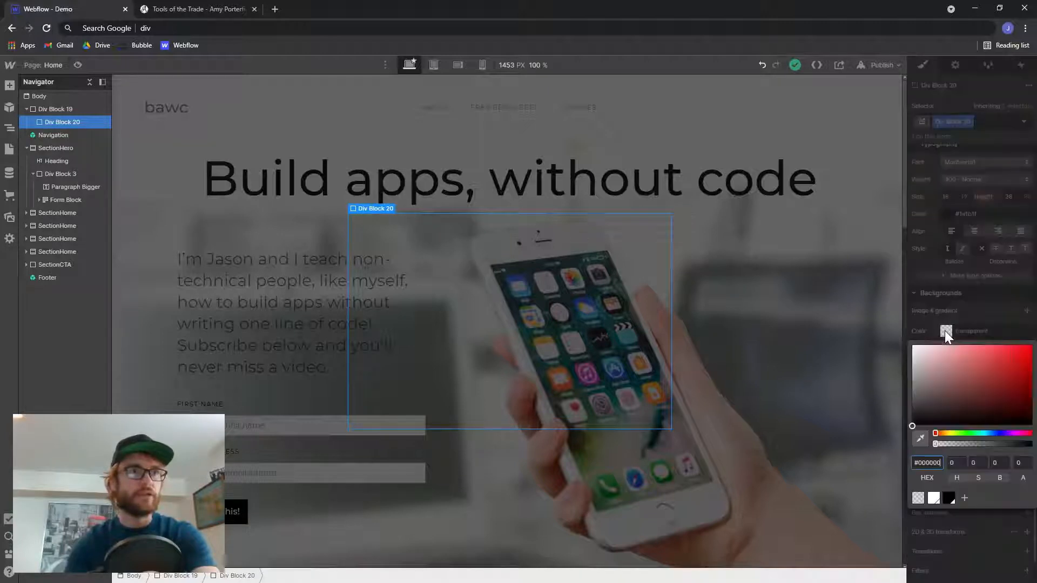
left_click(932, 499)
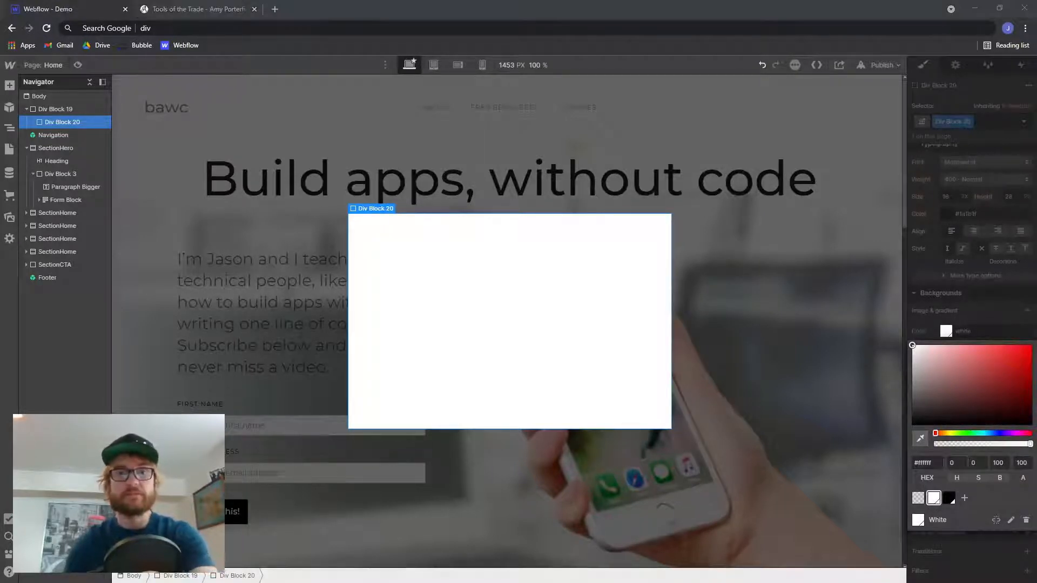
left_click(923, 295)
- Add a heading reading "Start building apps today" inside the white div block with the Heading 2 class
key("ctrl+k")
type("heading")
key("Return")
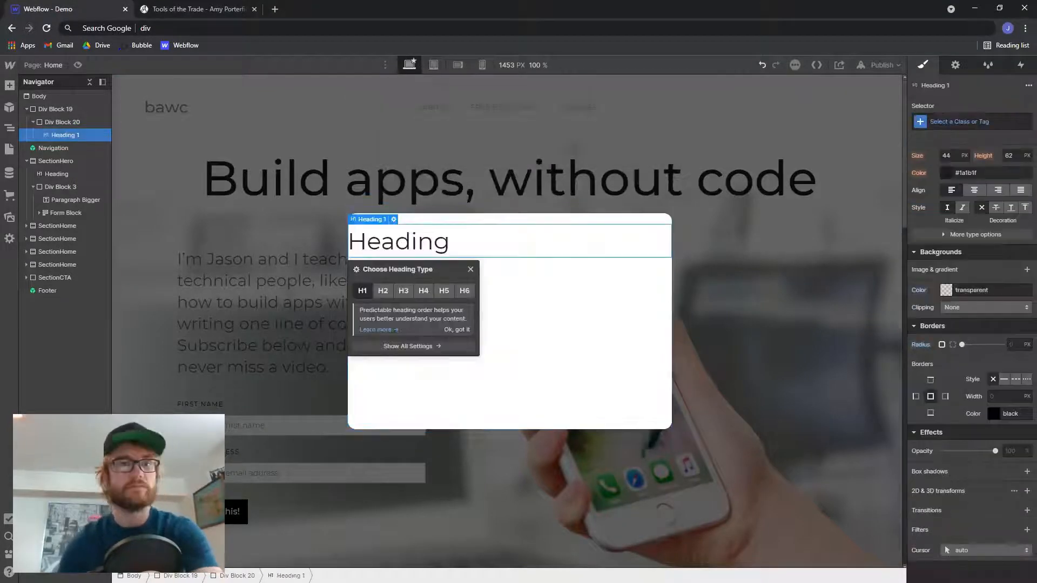
double_click(351, 248)
type("Start buil")
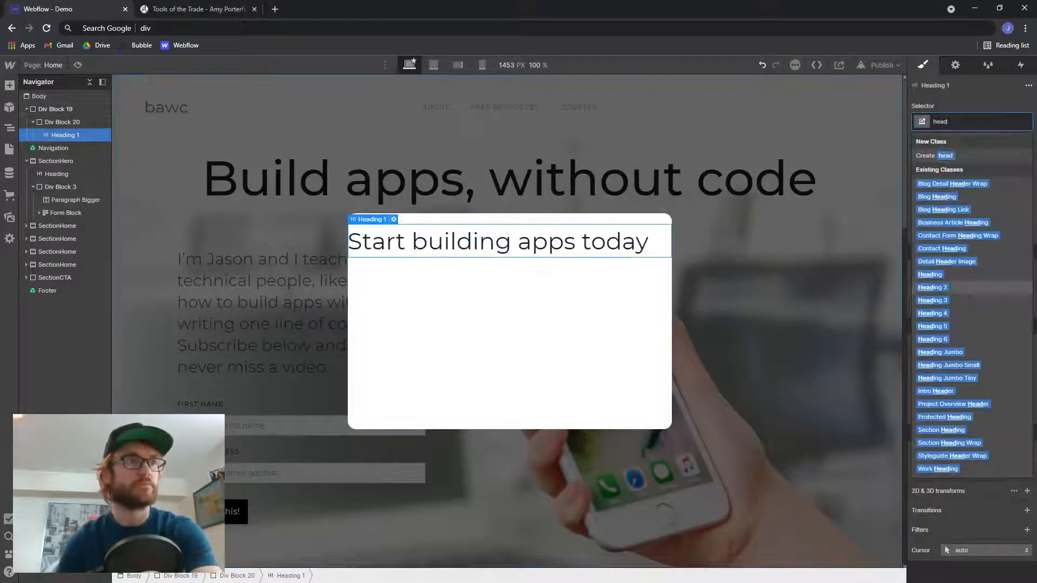
- Add a paragraph under the heading reading "Subscribe below and you'll get free access to all my best content!"
key("ctrl+k")
type("par")
key("Return")
key("Return")
type("Subscribe below and you'll get free access to all my best content!")
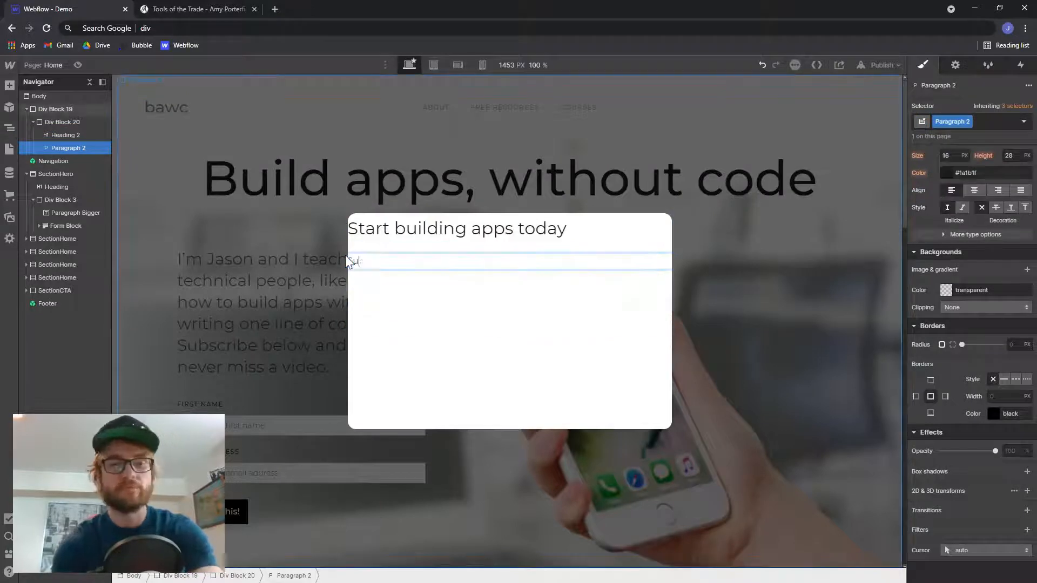
- Add a form block below the paragraph in the white div block
left_click(469, 286)
key("ctrl+k")
type("form")
key("Return")
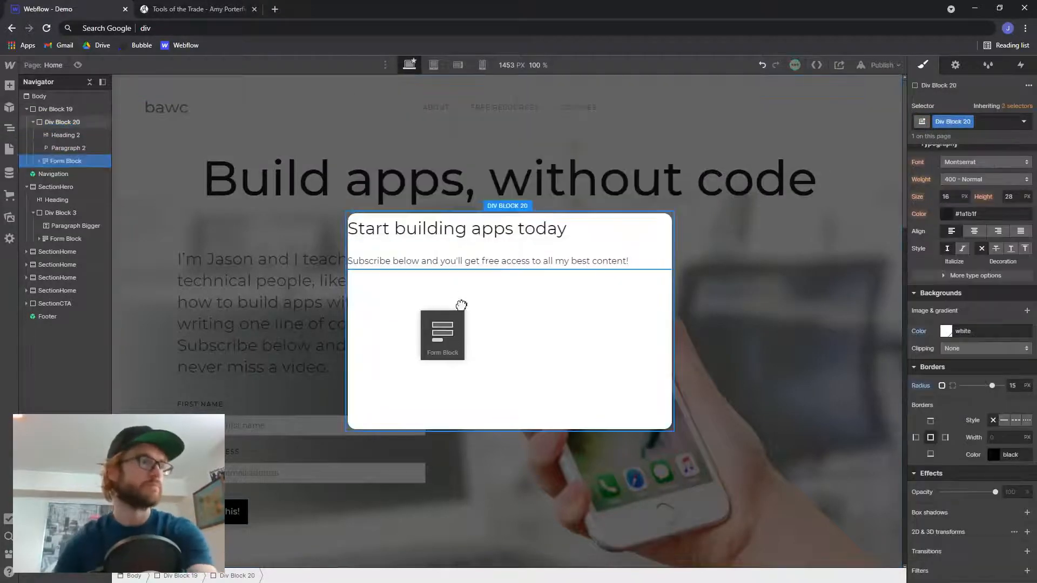
left_click(467, 358)
- Add padding of about 19 px on all sides of the white div block
scroll(924, 258, "up", 5)
left_click_drag(980, 223, 951, 236)
key("Up")
key("Up")
- Change the form's name label to "First Name" and apply the CTA Button class to the submit button
double_click(360, 296)
type("First")
left_click(382, 388)
key("ctrl+Return")
type("cta")
key("Return")
left_click(509, 411)
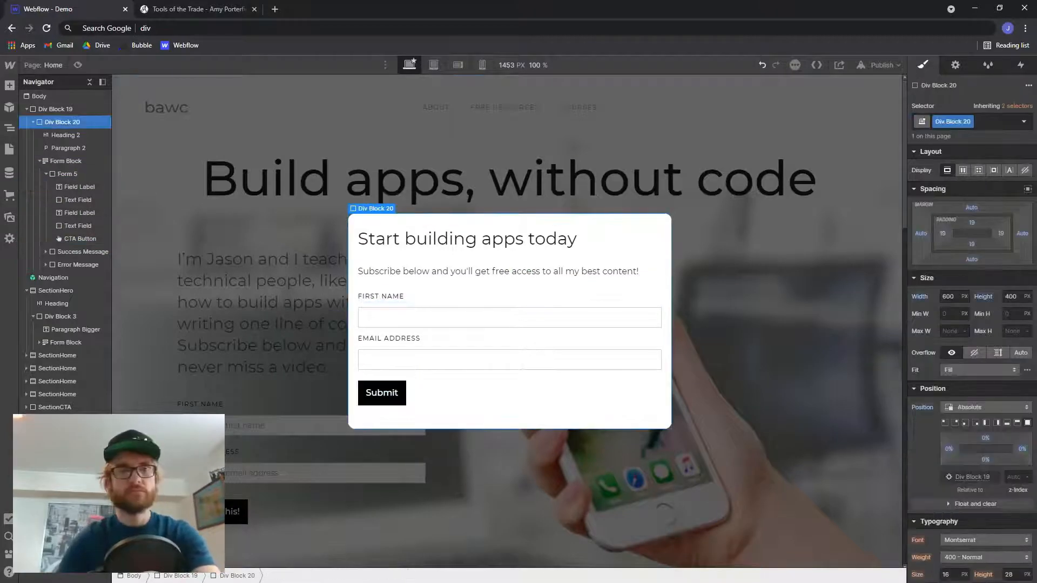
- Set the form fields' placeholders to "Enter your first name" and "Enter your email address"
left_click(509, 317)
key("Return")
key("Tab")
type("Enter your first name")
left_click(519, 363)
key("shift+e")
key("Escape")
double_click(524, 359)
key("Tab")
type("Enter your email address")
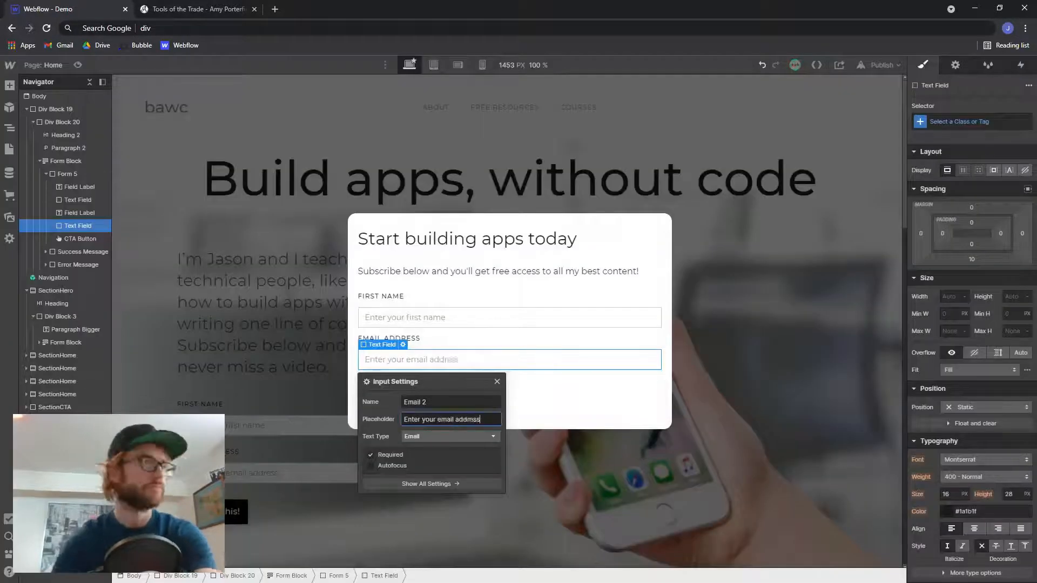
- Change the form's submit button text to "Give me access!"
left_click(604, 399)
double_click(384, 393)
type("Give me access!")
left_click(604, 399)
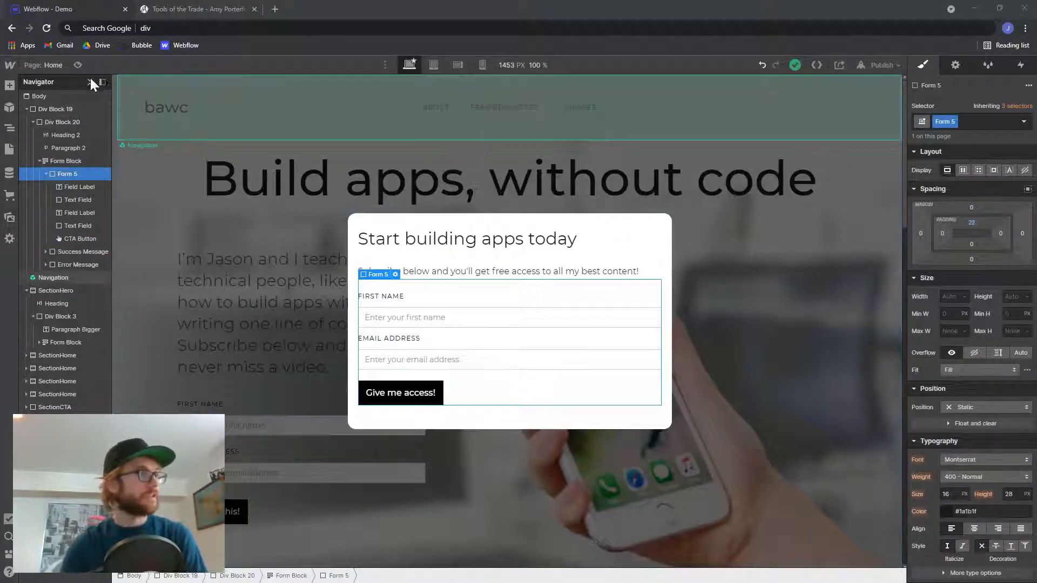
- Preview the home page with the subscribe pop-up and return to editing
left_click(78, 65)
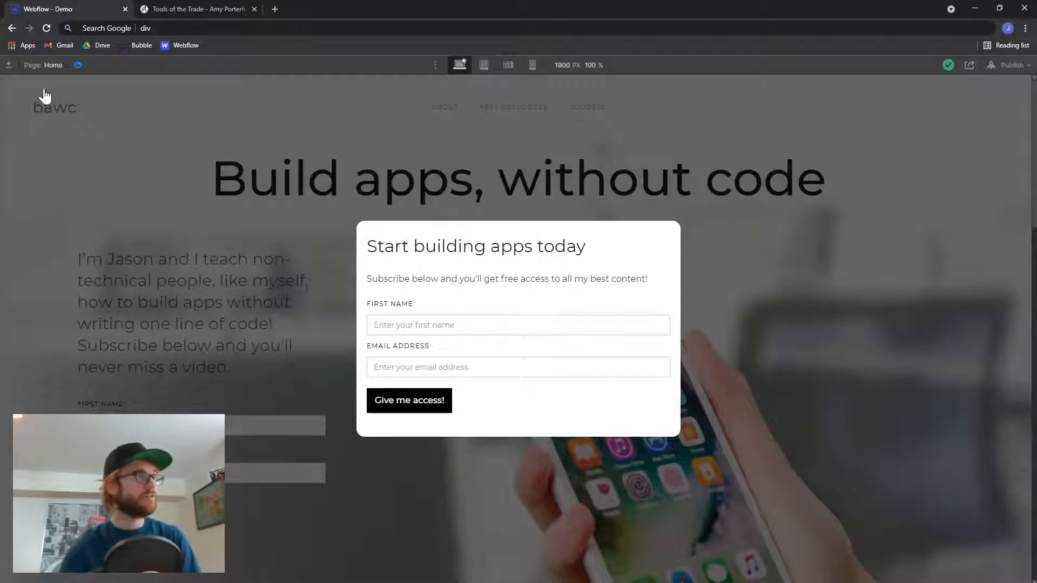
left_click(78, 65)
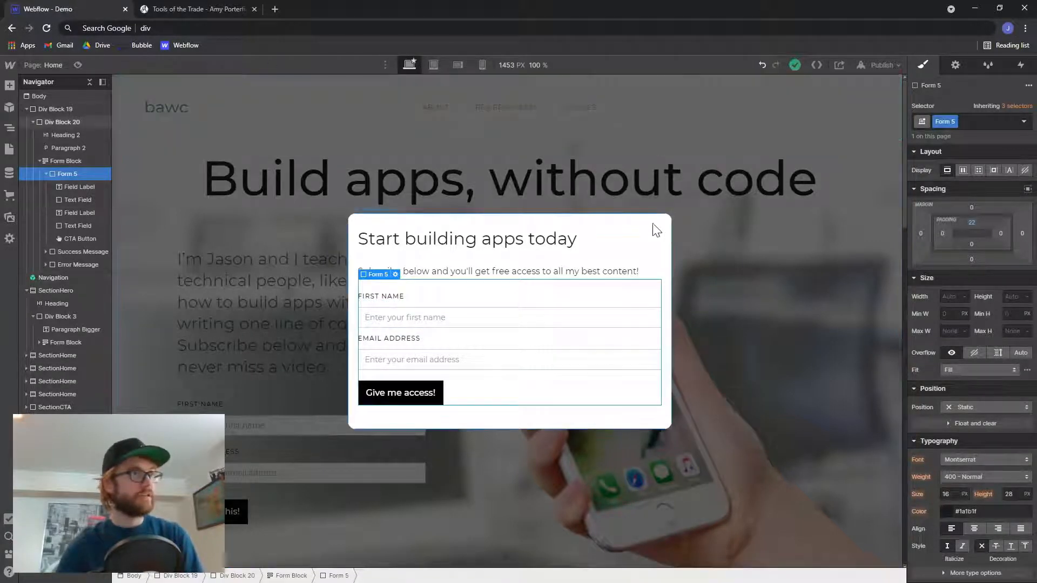
- Add a div block as the first element inside the white pop-up div, above the heading
left_click(653, 144)
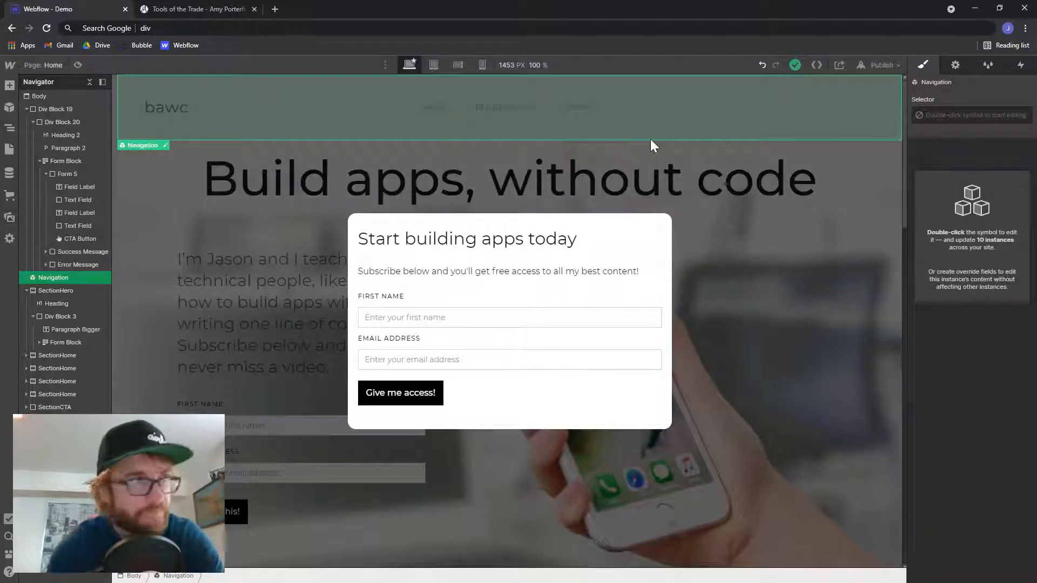
key("ctrl+e")
type("div")
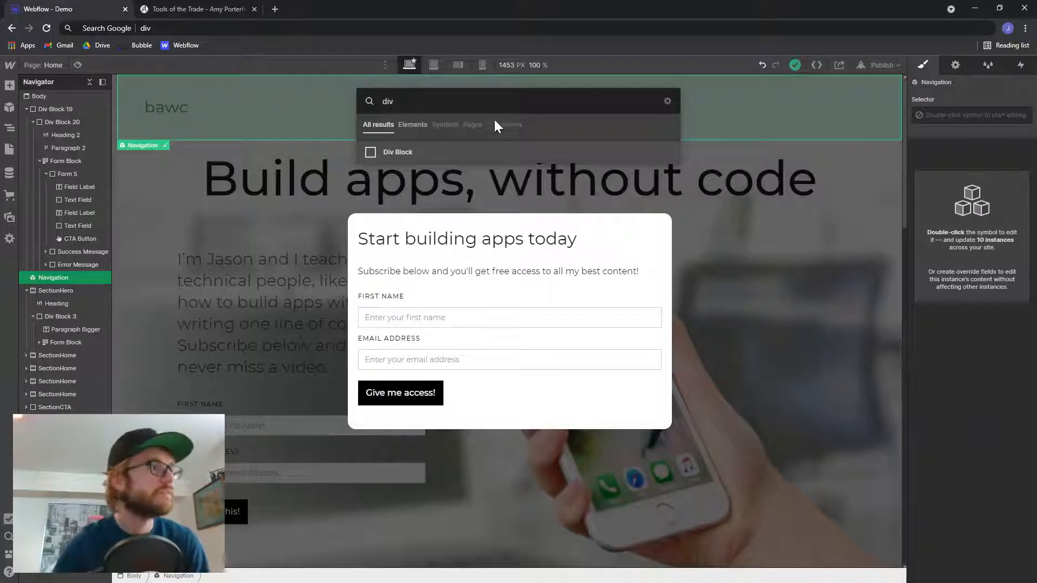
left_click_drag(459, 152, 72, 135)
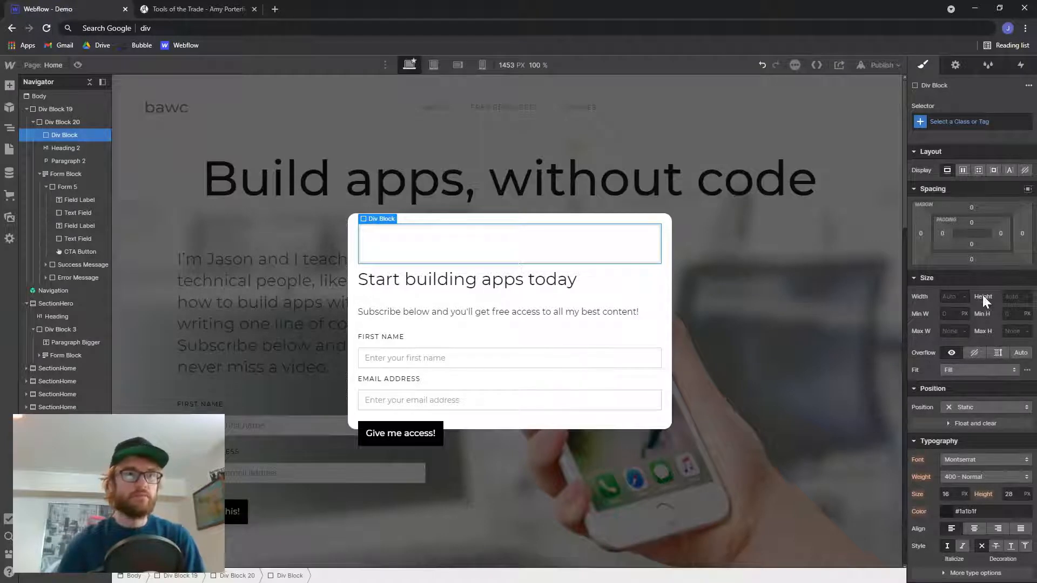
- Position the new div block absolutely in the top-right corner of the white pop-up
scroll(969, 368, "down", 1)
left_click(970, 355)
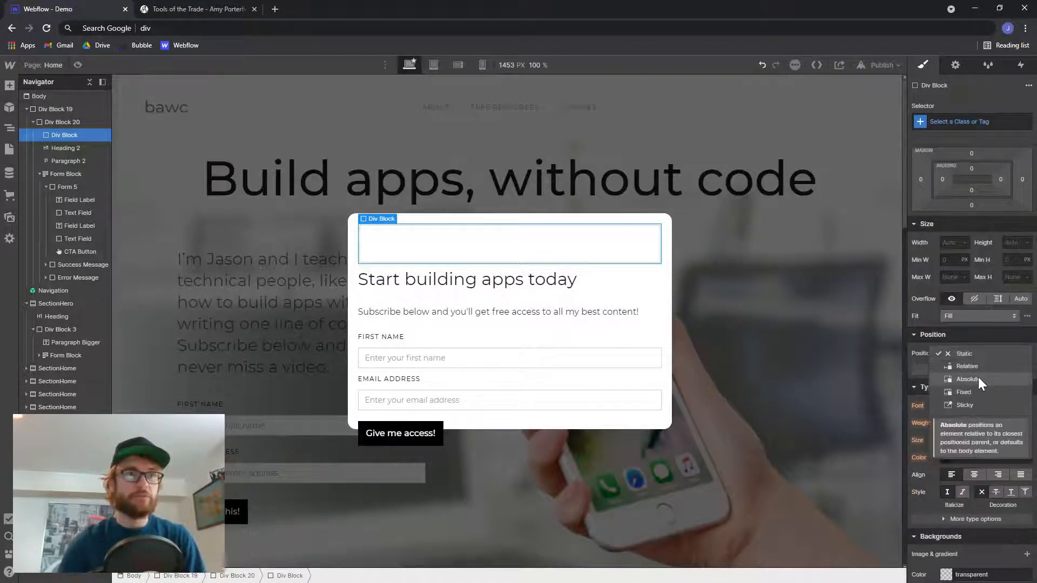
left_click(977, 377)
left_click(956, 369)
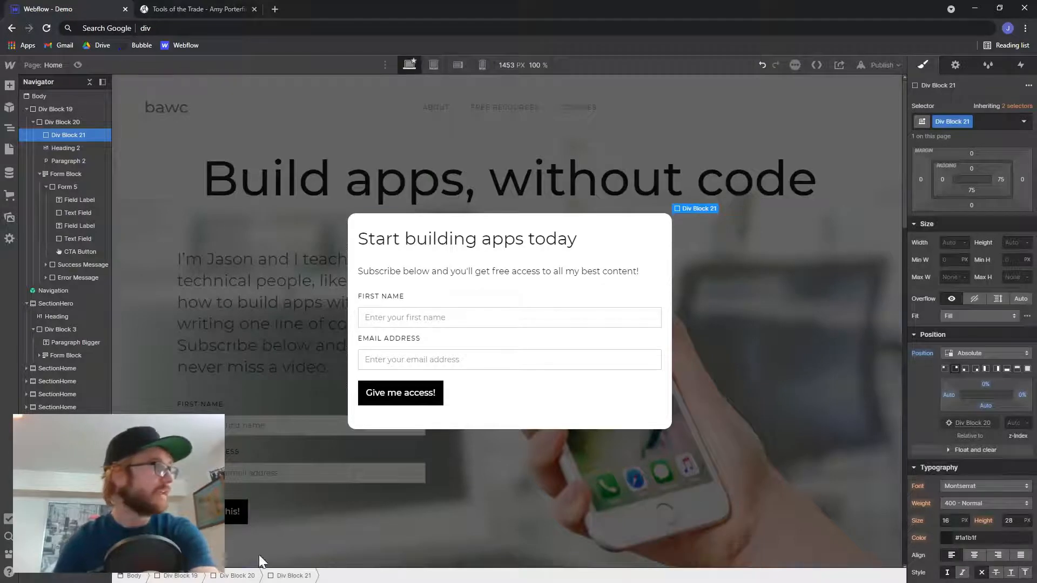
- Place the X icon image asset 2794770.png inside the pop-up's corner div block
left_click(9, 218)
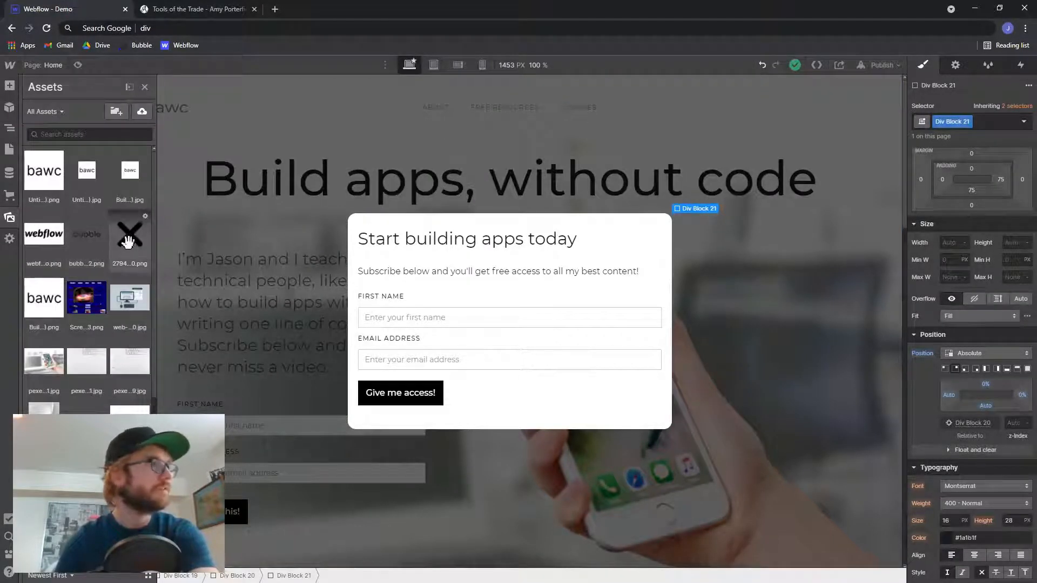
left_click_drag(126, 241, 67, 136)
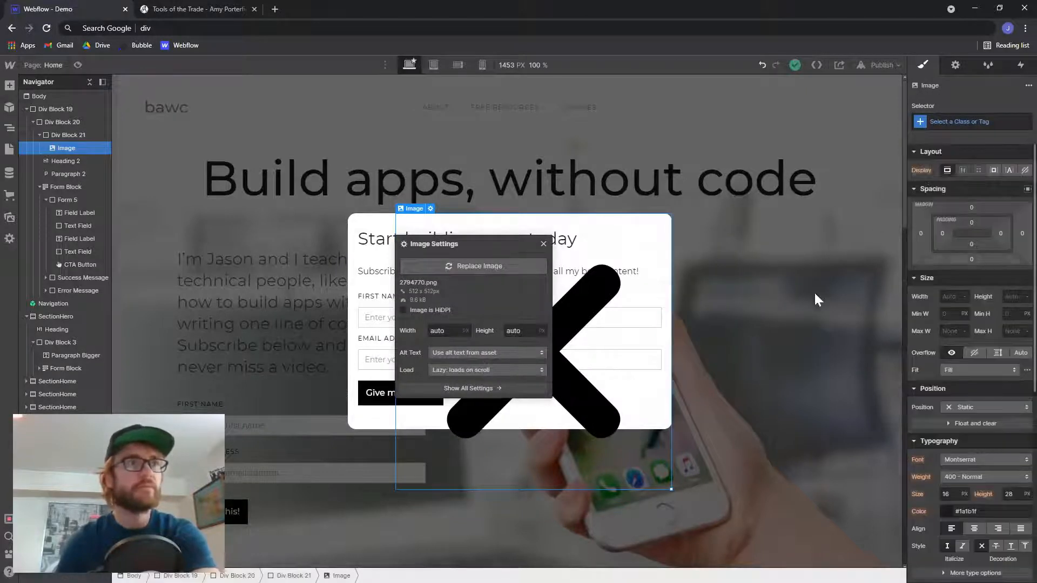
- Set the width of the X icon image in the pop-up's corner to 30 px
left_click(953, 297)
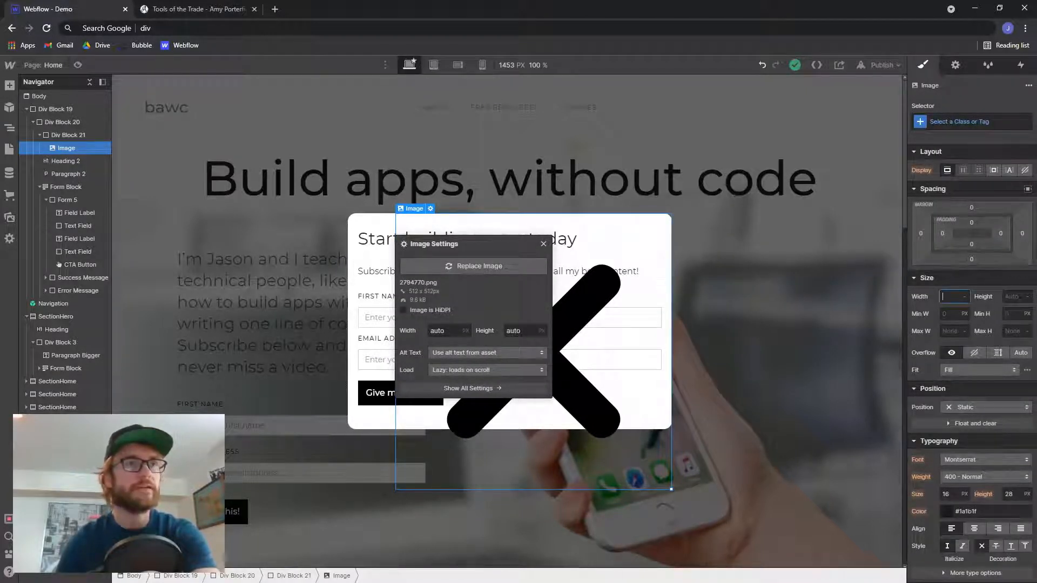
type("30")
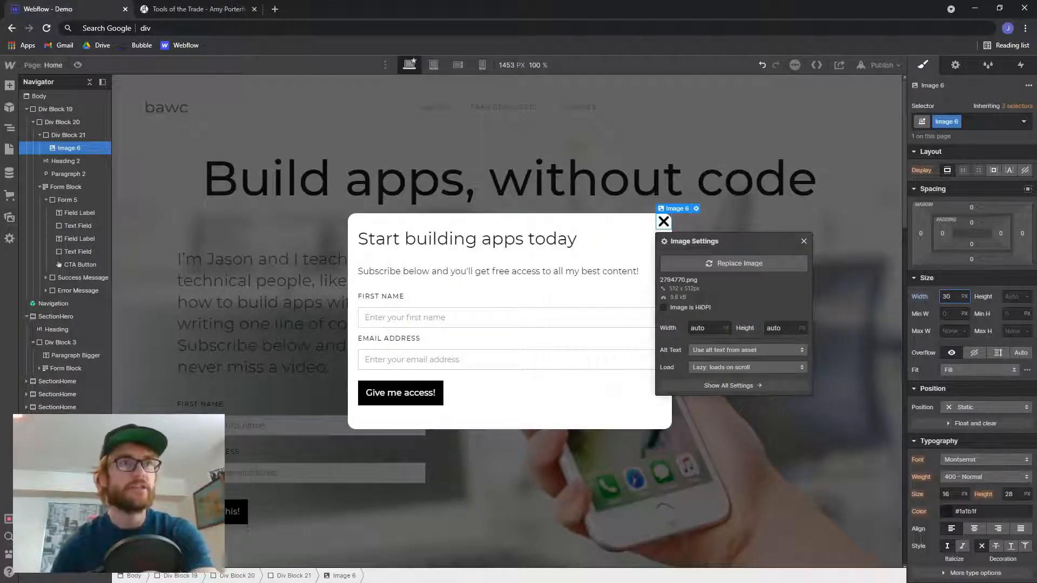
left_click_drag(940, 241, 947, 238)
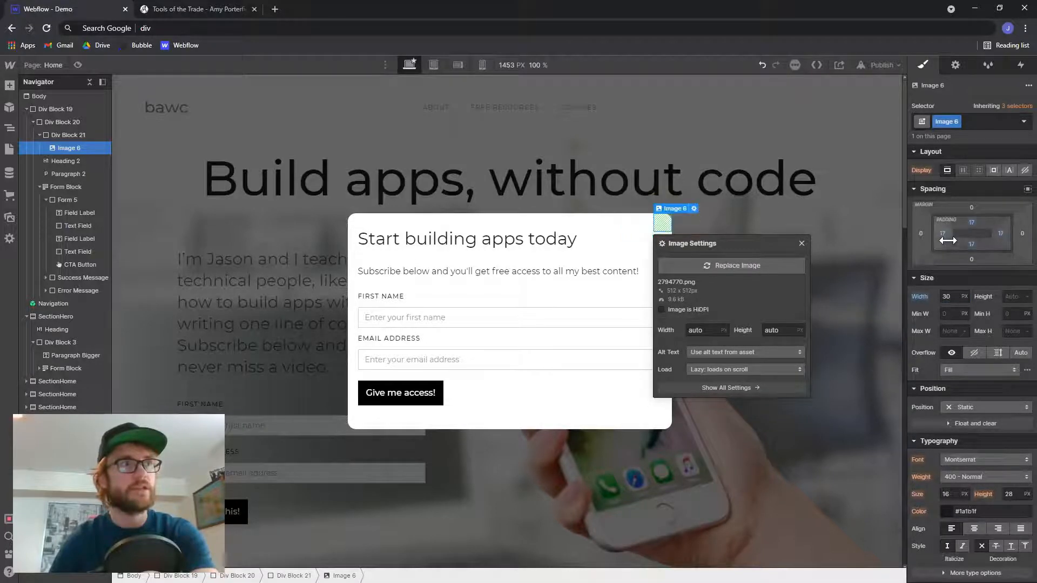
left_click(630, 419)
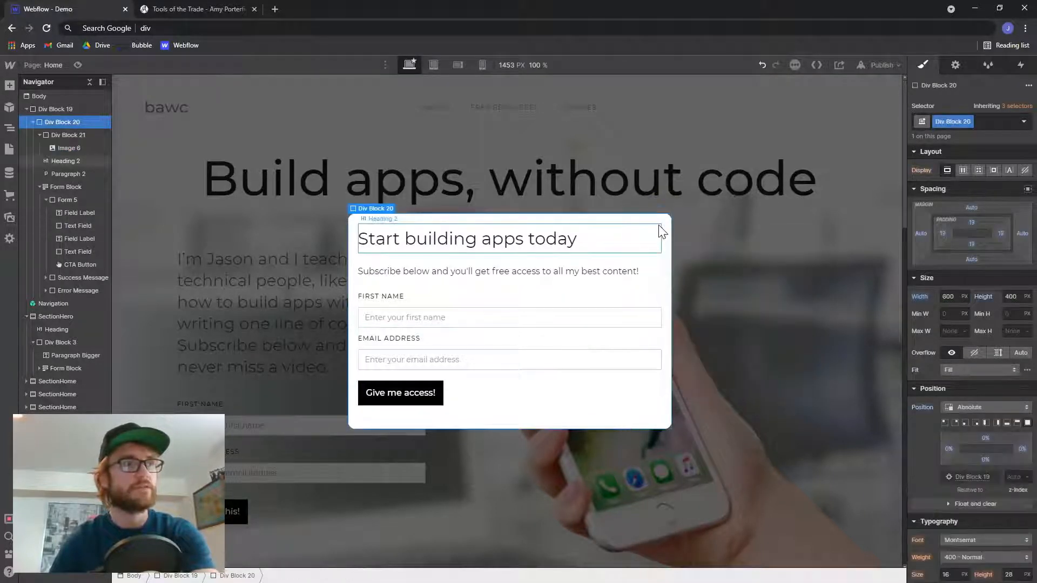
left_click(666, 220)
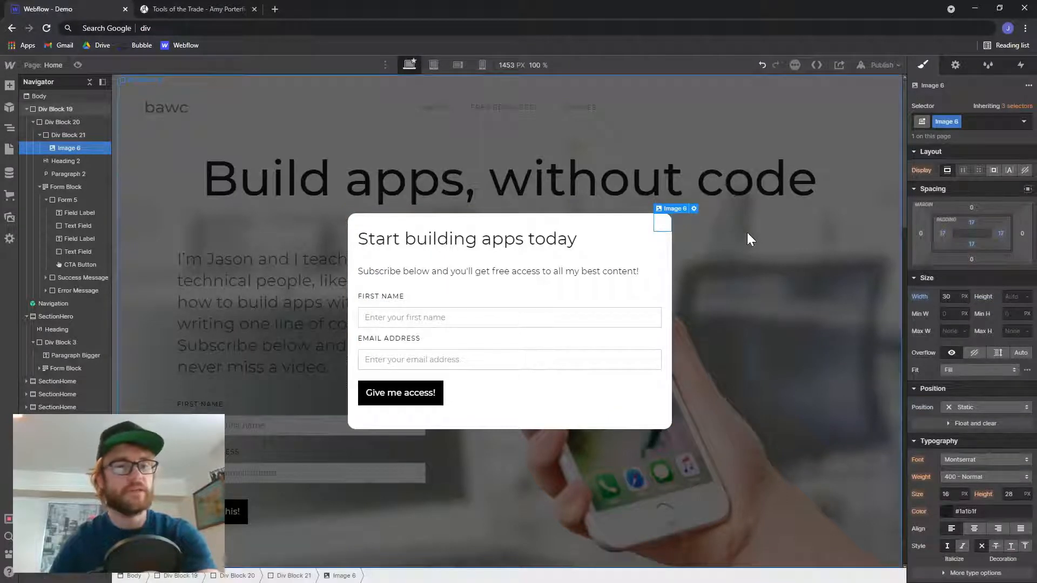
key("ctrl+z")
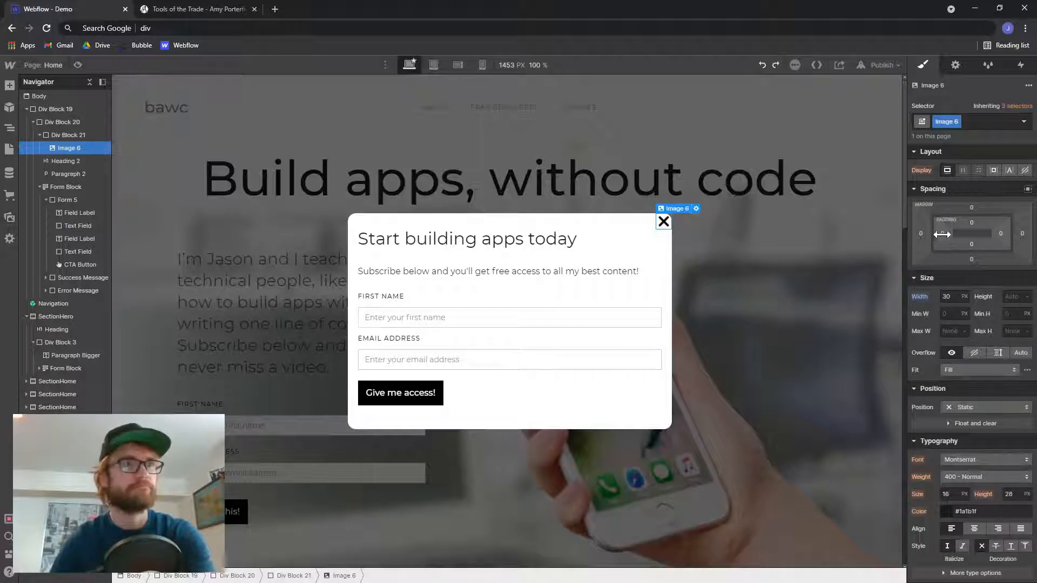
left_click_drag(942, 234, 938, 236)
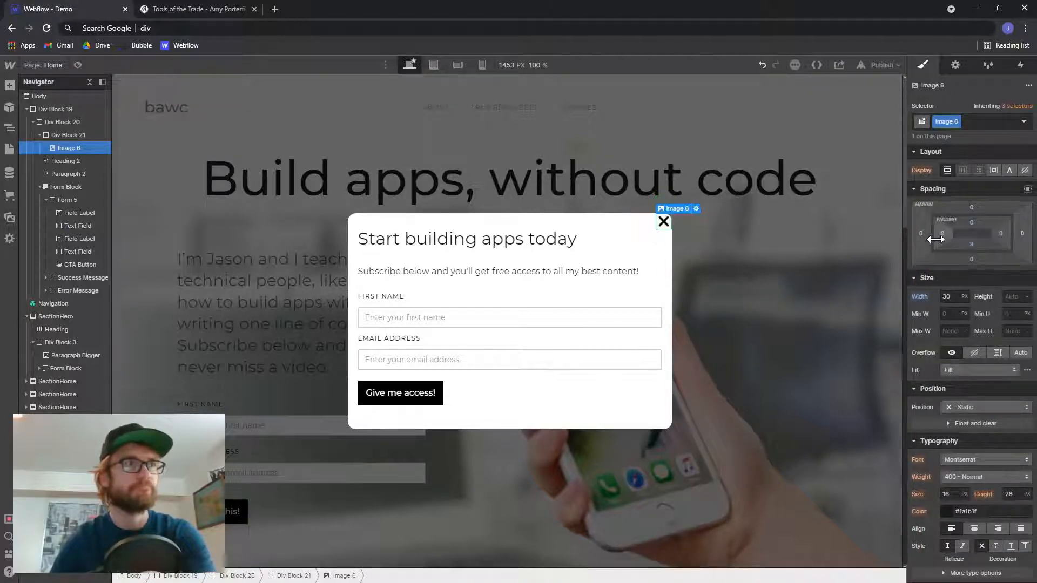
- Give the corner div block around the X icon 8 px of padding on all sides and preview the page
left_click(70, 136)
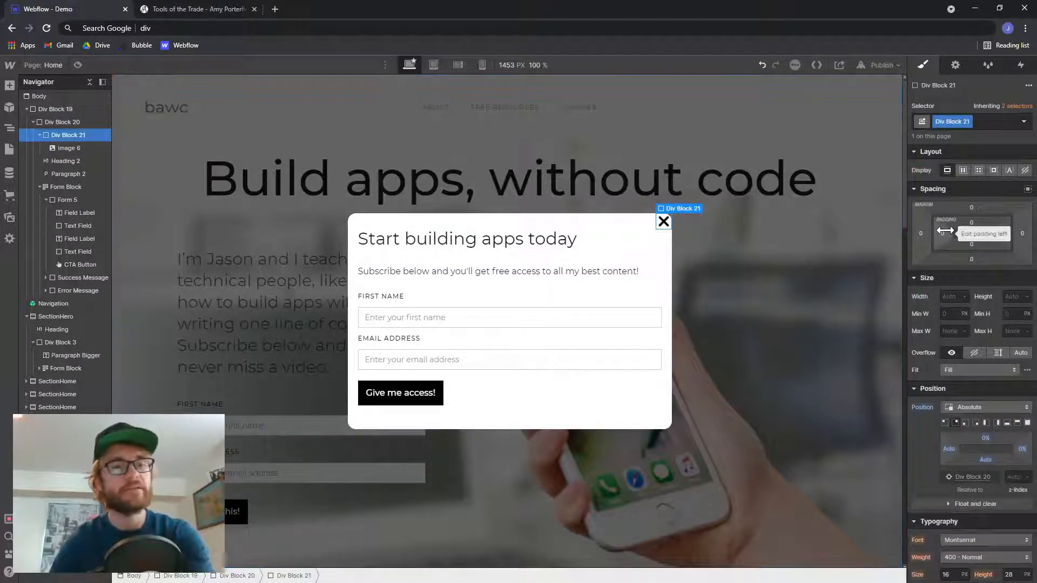
left_click_drag(944, 230, 950, 231)
left_click_drag(950, 230, 948, 230)
left_click(997, 278)
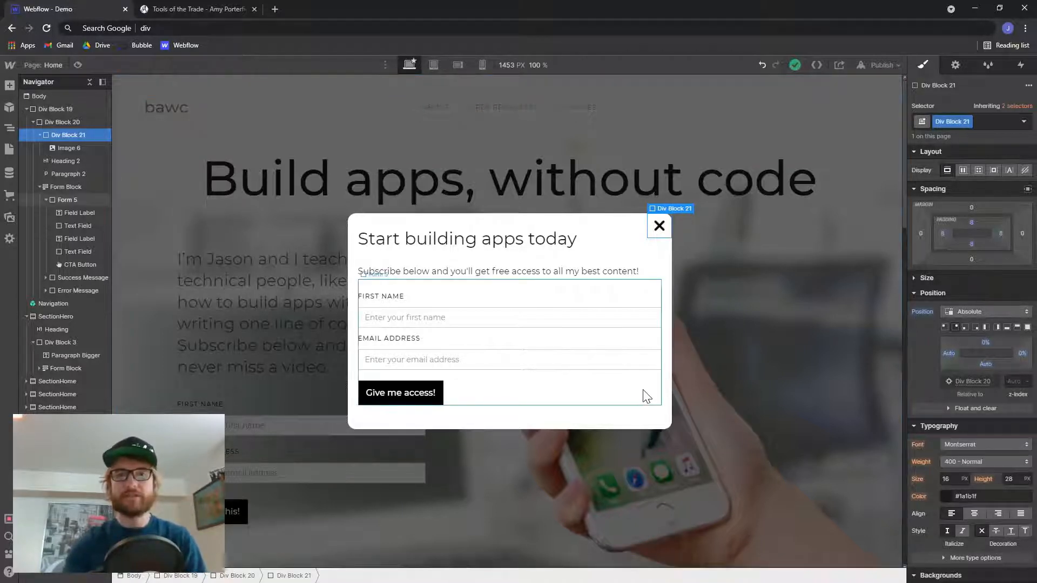
left_click(77, 65)
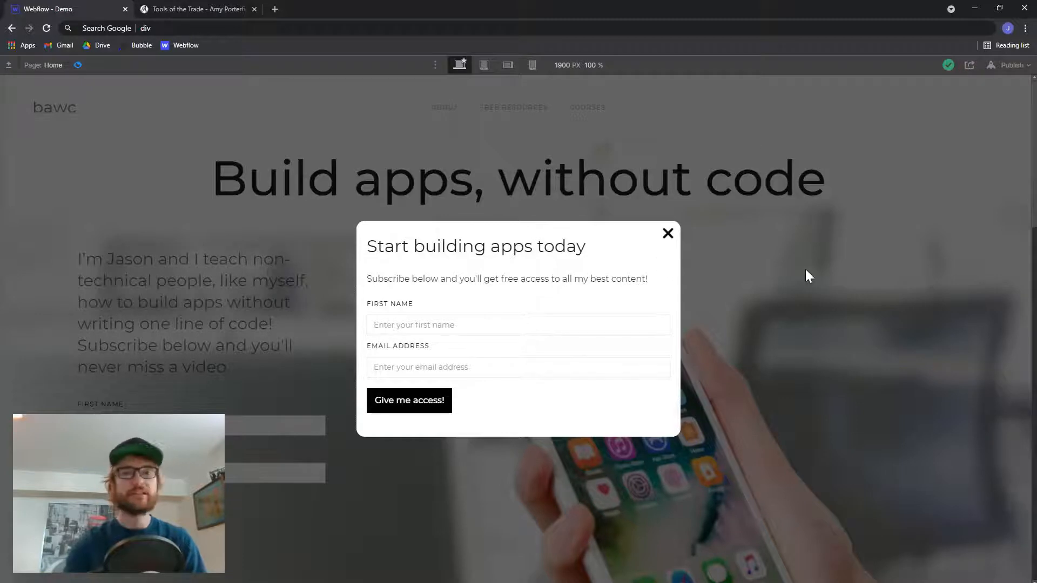
left_click(77, 66)
- Set the display of the overlay div block holding the pop-up to none and preview the home page
left_click(60, 109)
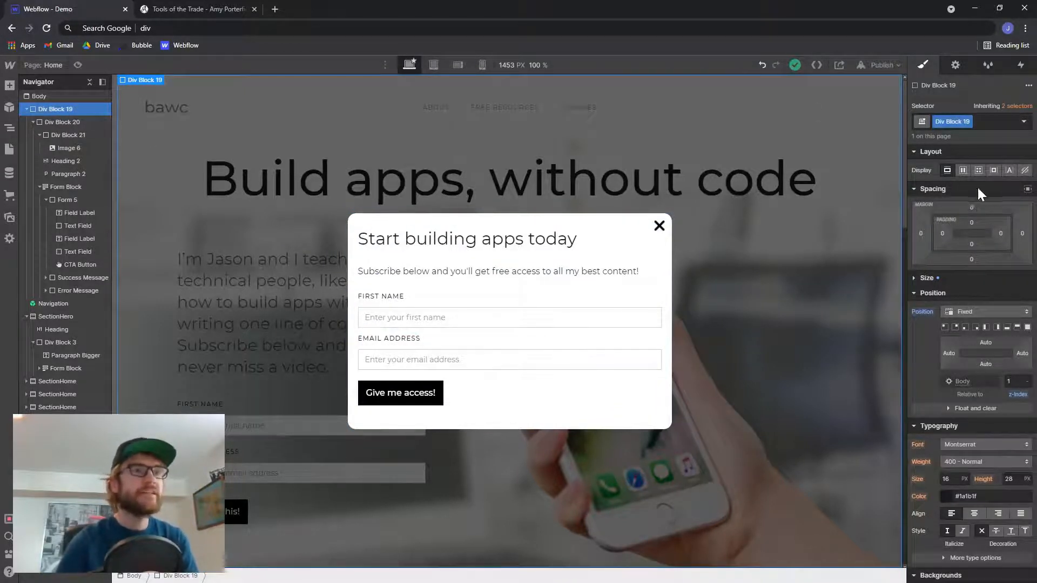
left_click(1025, 170)
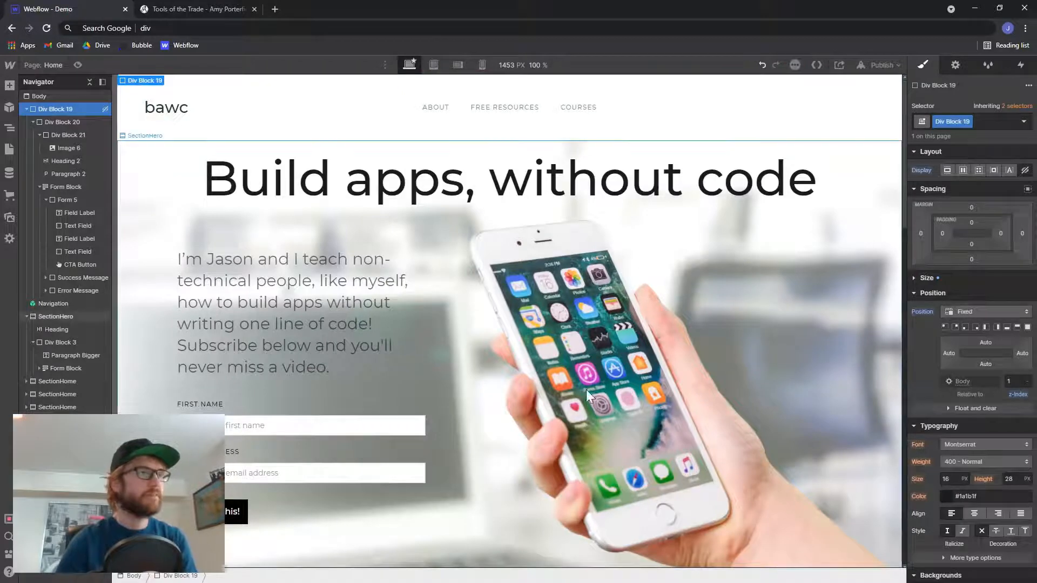
left_click(78, 65)
scroll(402, 304, "down", 3)
scroll(380, 266, "up", 3)
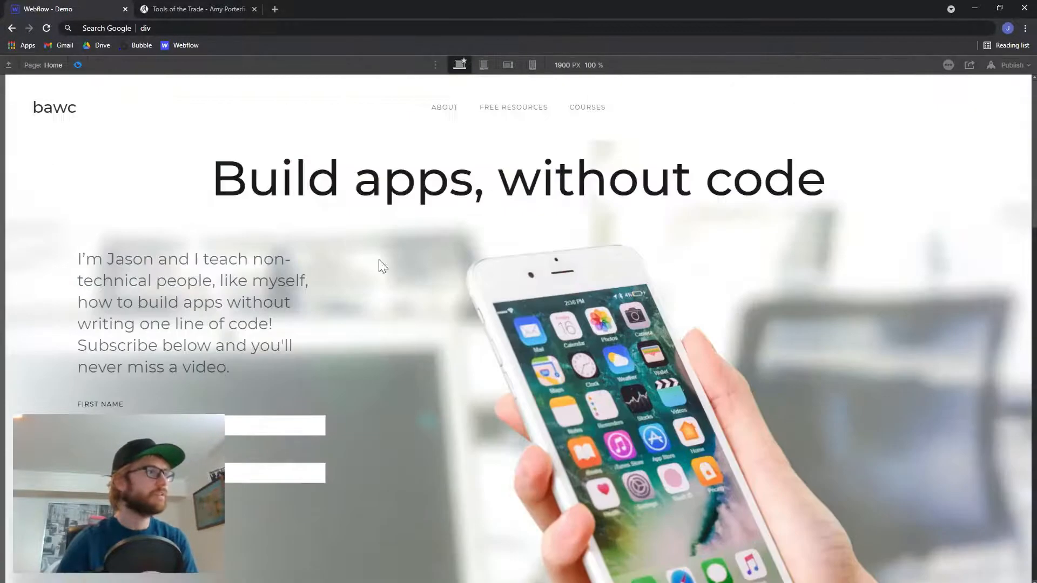
left_click(78, 65)
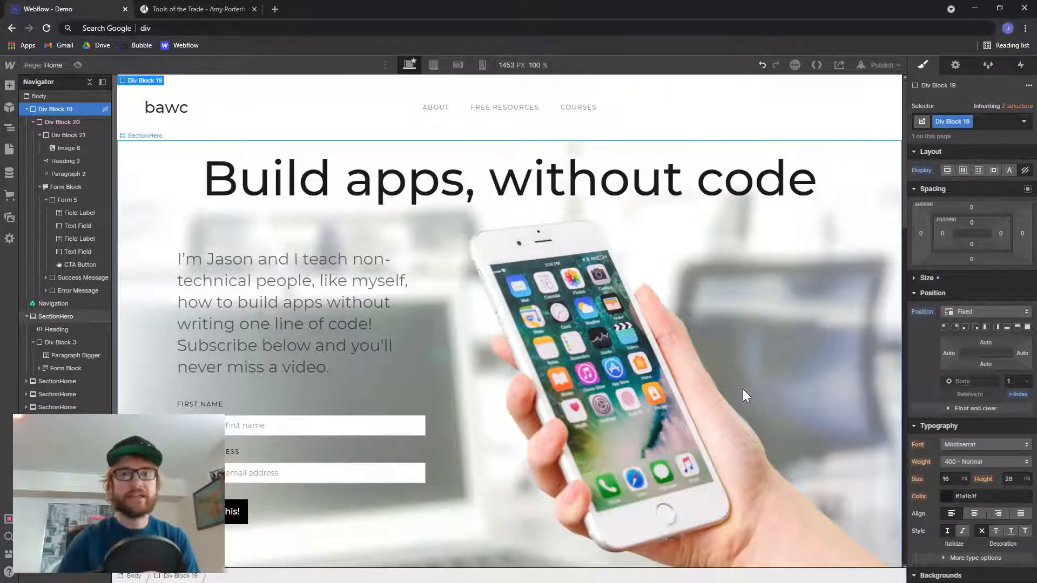
- Add a mouse click (tap) trigger to the "Give me access!" button near the page's end, with the first click starting an animation
scroll(634, 437, "down", 15)
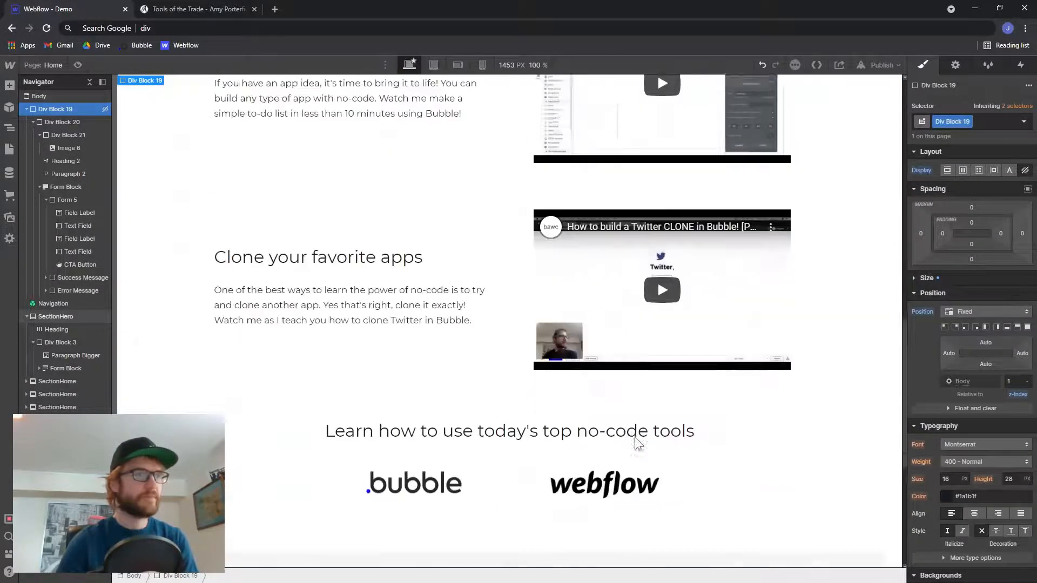
scroll(635, 442, "down", 5)
left_click(516, 410)
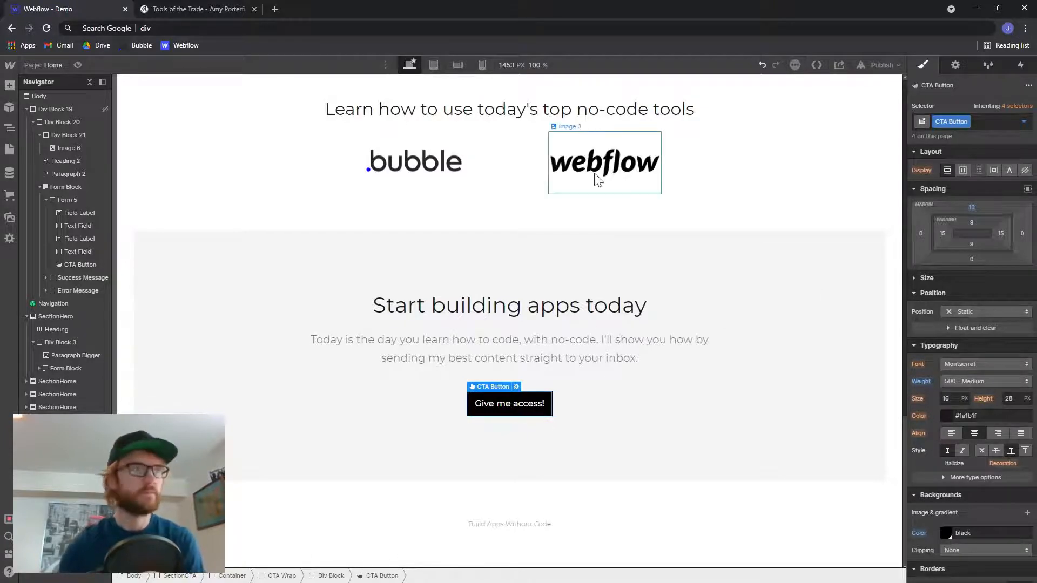
left_click(1020, 65)
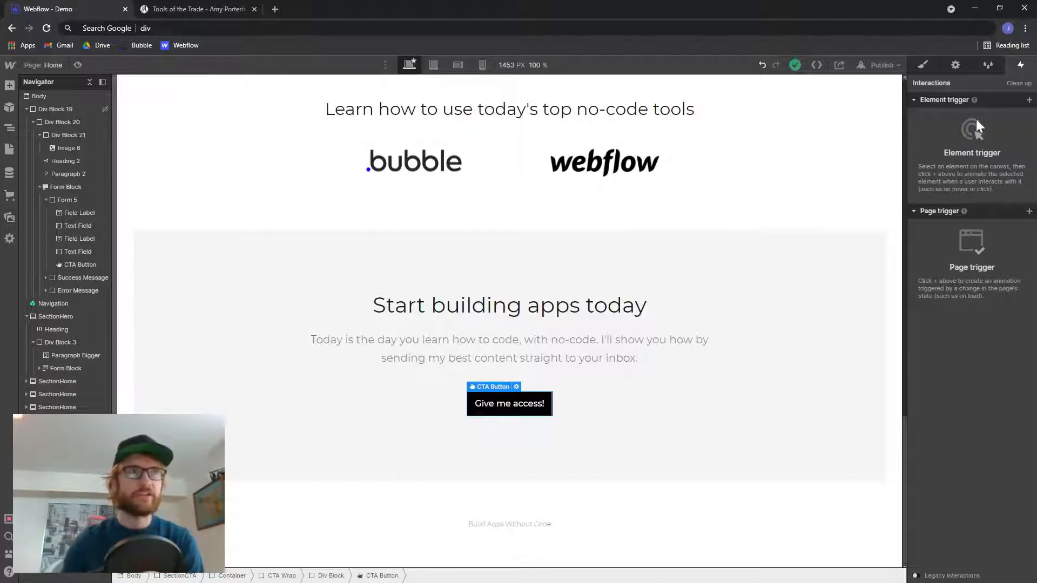
left_click(1029, 101)
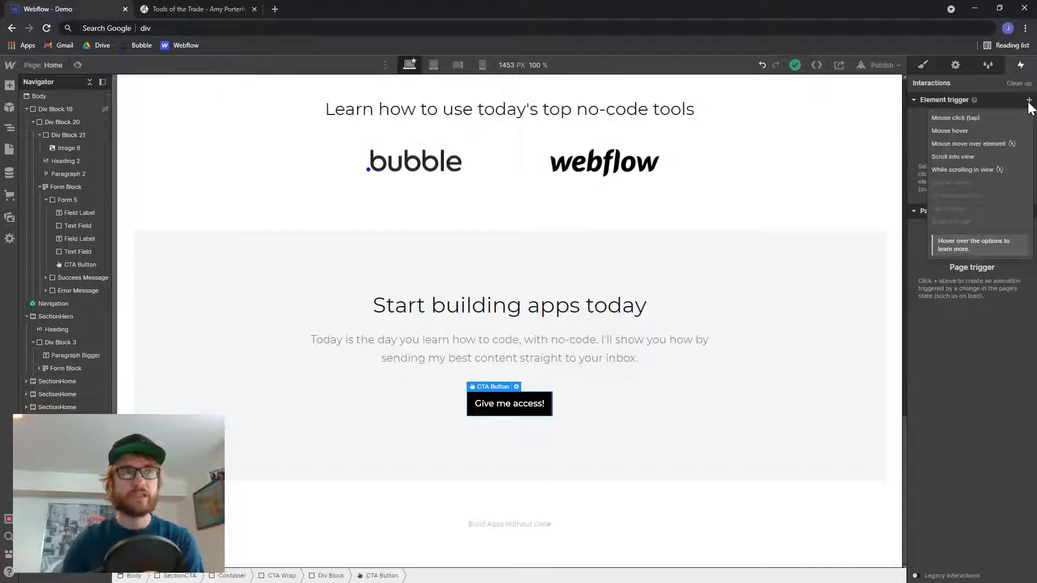
left_click(960, 120)
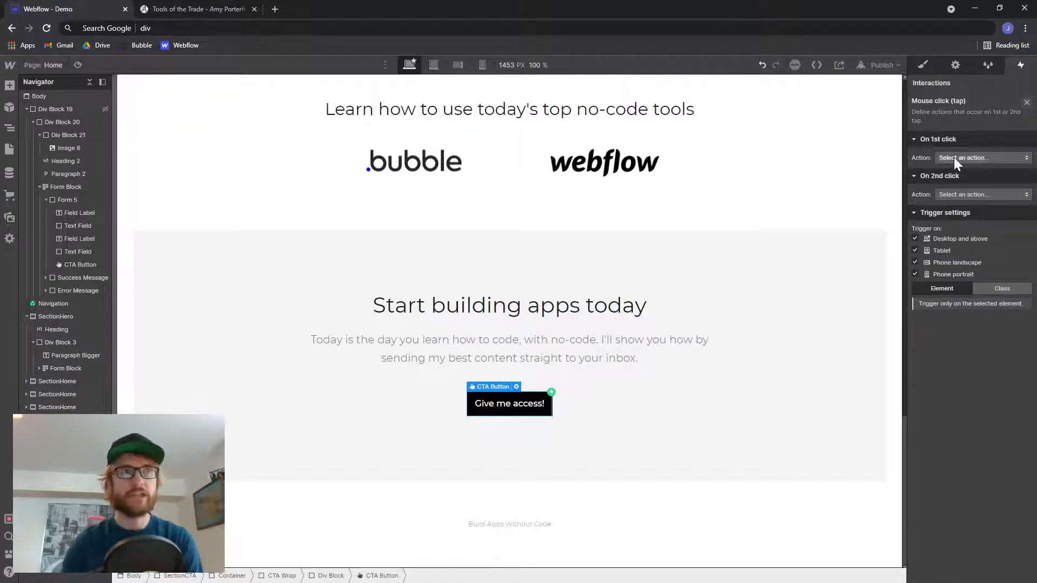
left_click(954, 157)
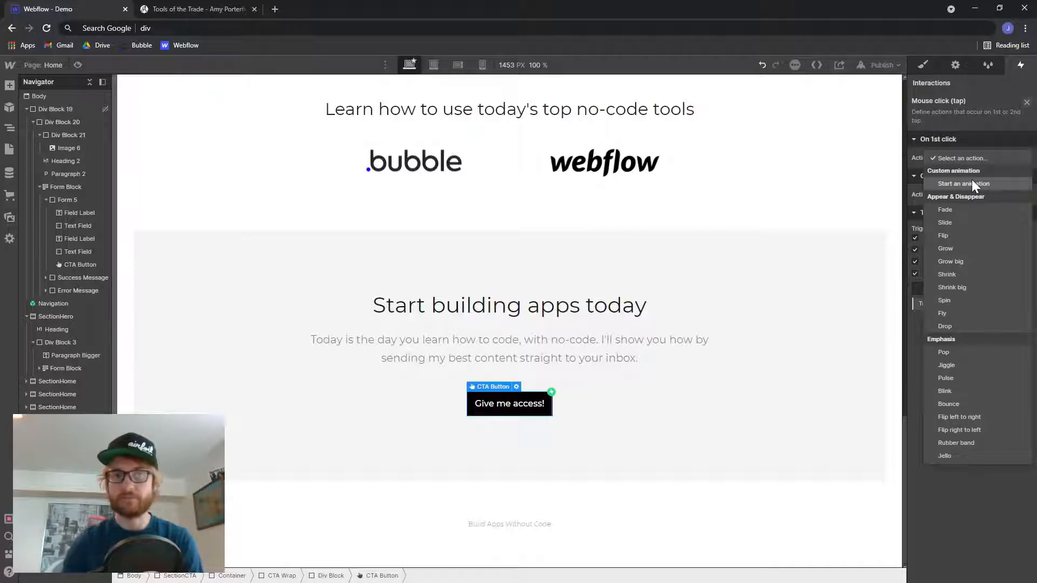
left_click(971, 184)
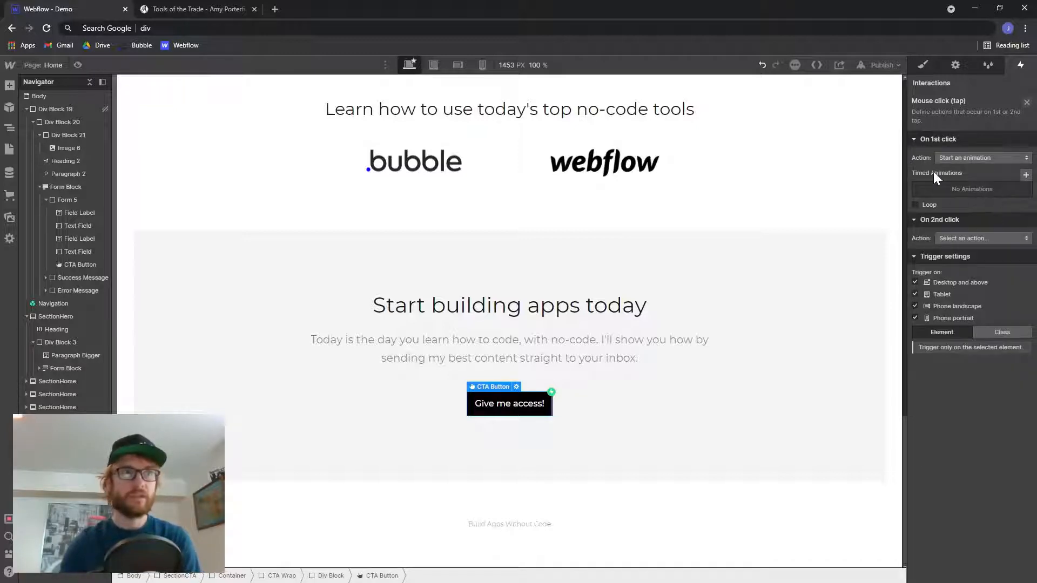
- Create a new timed animation for the first click and name it "CTA button"
left_click(1026, 176)
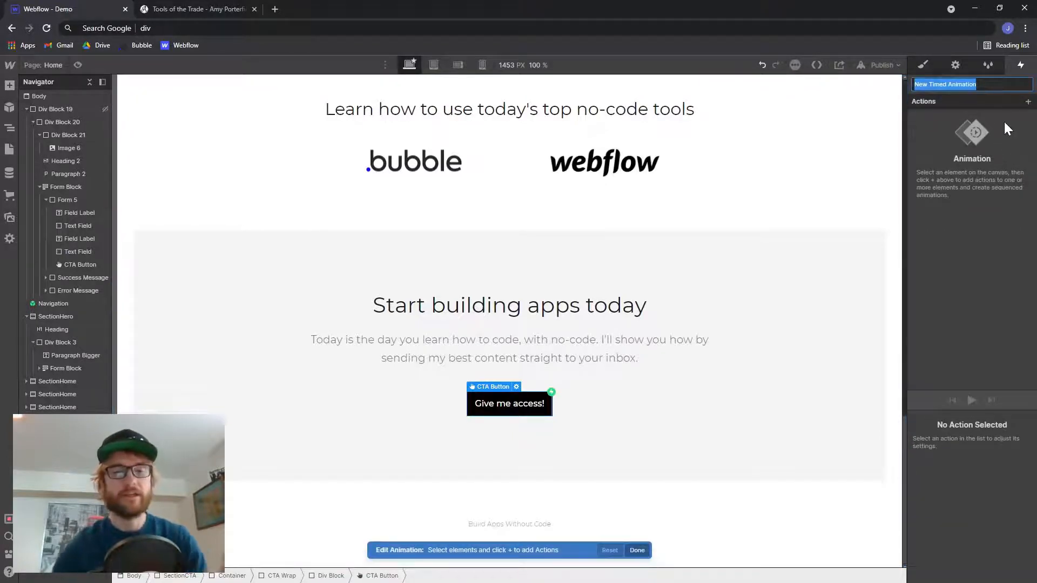
type("CTA ")
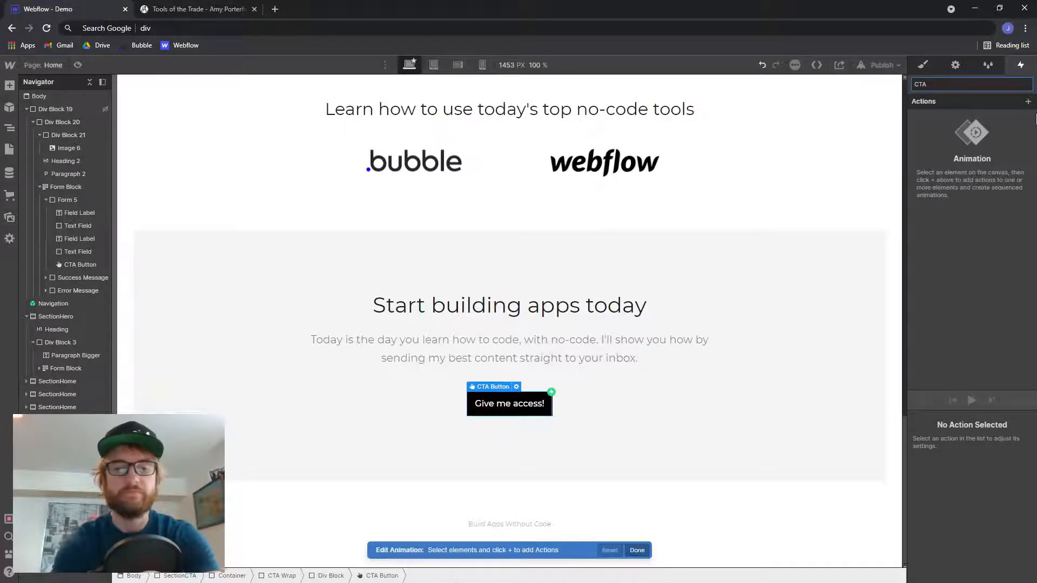
type("button")
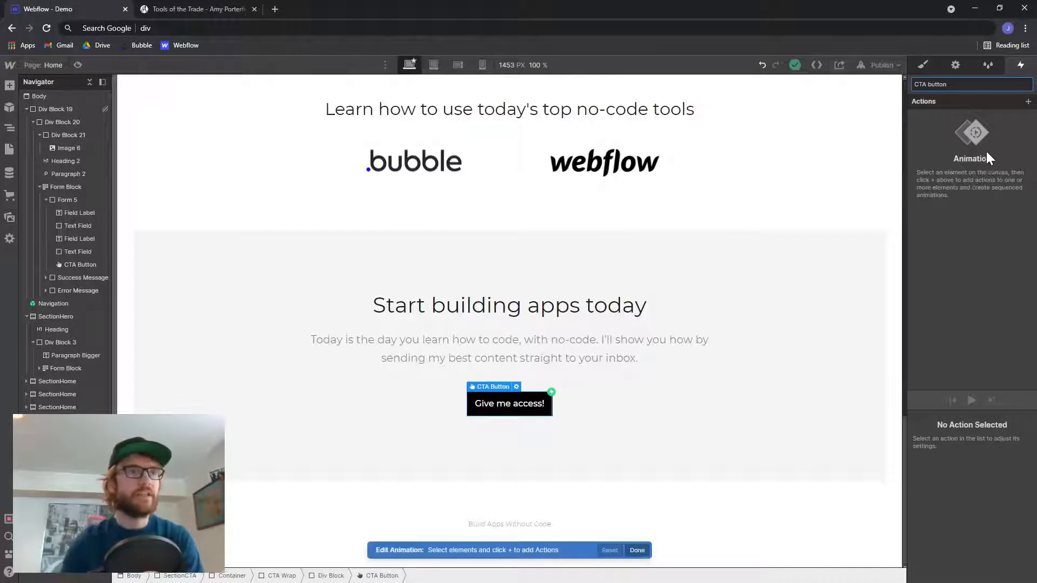
- Add a Hide/Show action for the overlay Div Block 19, set as initial state with display none
left_click(52, 109)
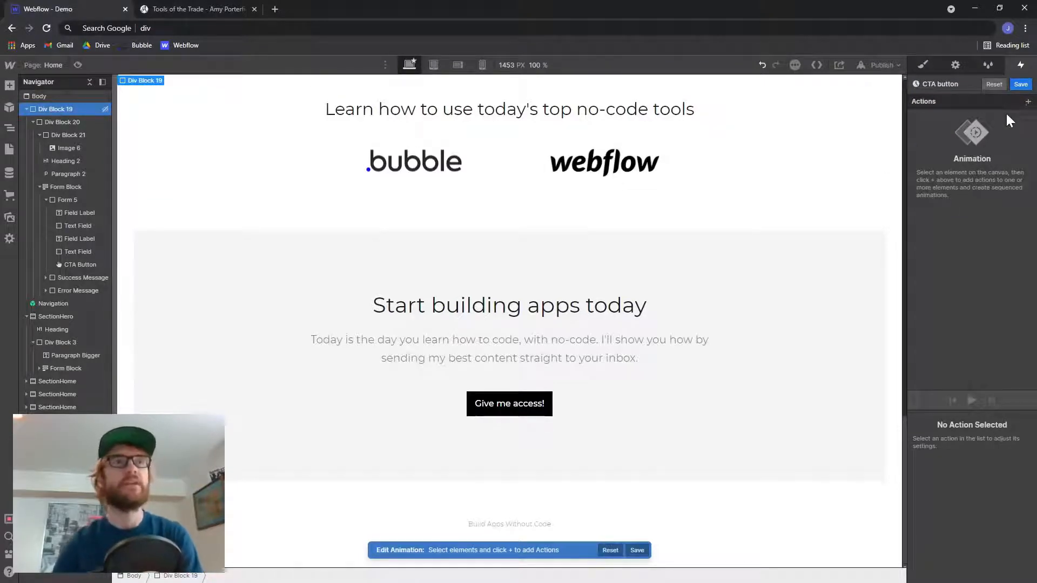
left_click(1028, 102)
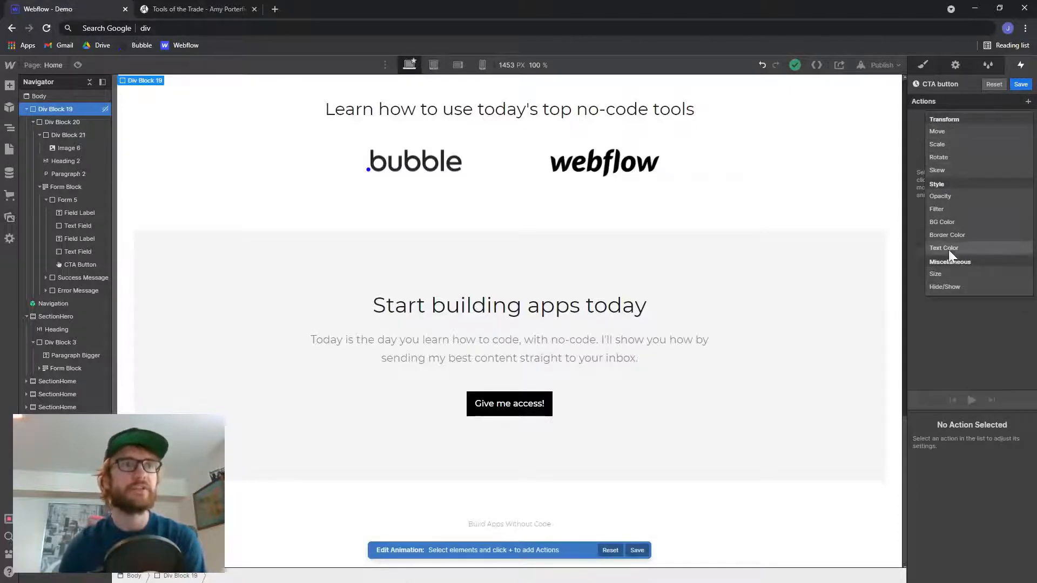
left_click(953, 287)
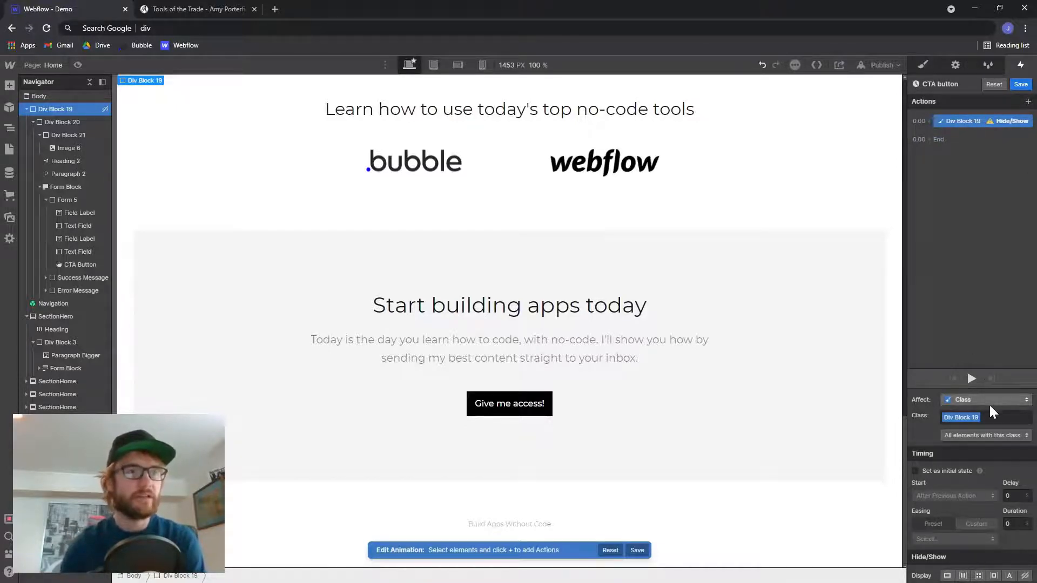
left_click(952, 472)
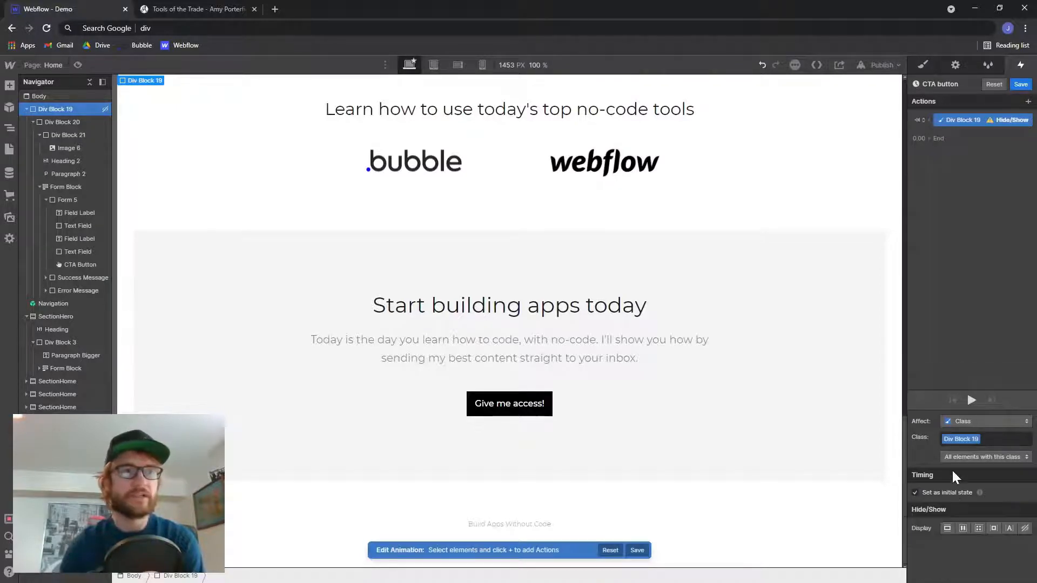
left_click(1026, 529)
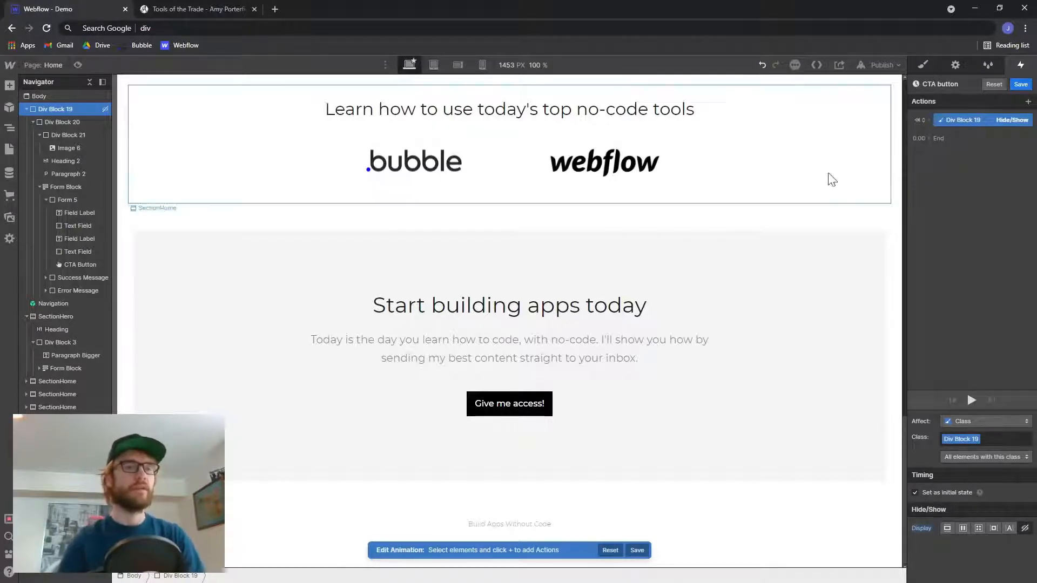
- Add a second Hide/Show action for the overlay Div Block 19 with its display set to block
left_click(1028, 102)
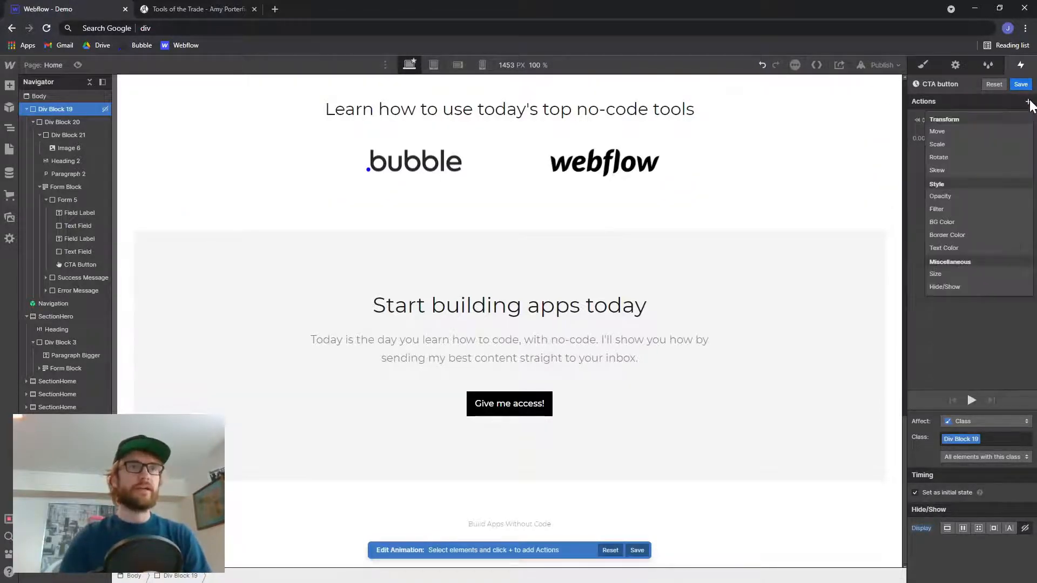
left_click(982, 290)
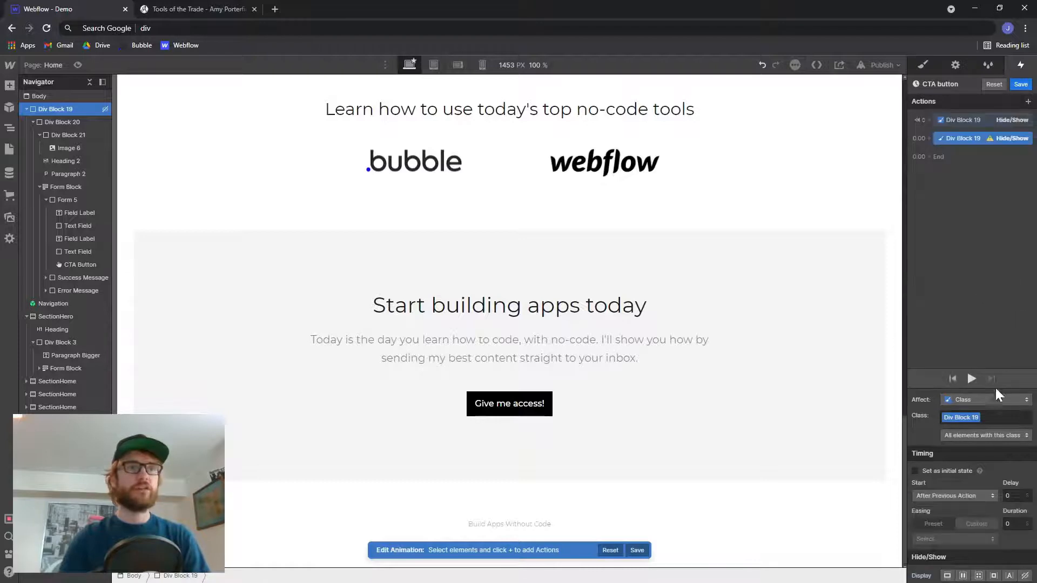
scroll(982, 438, "down", 1)
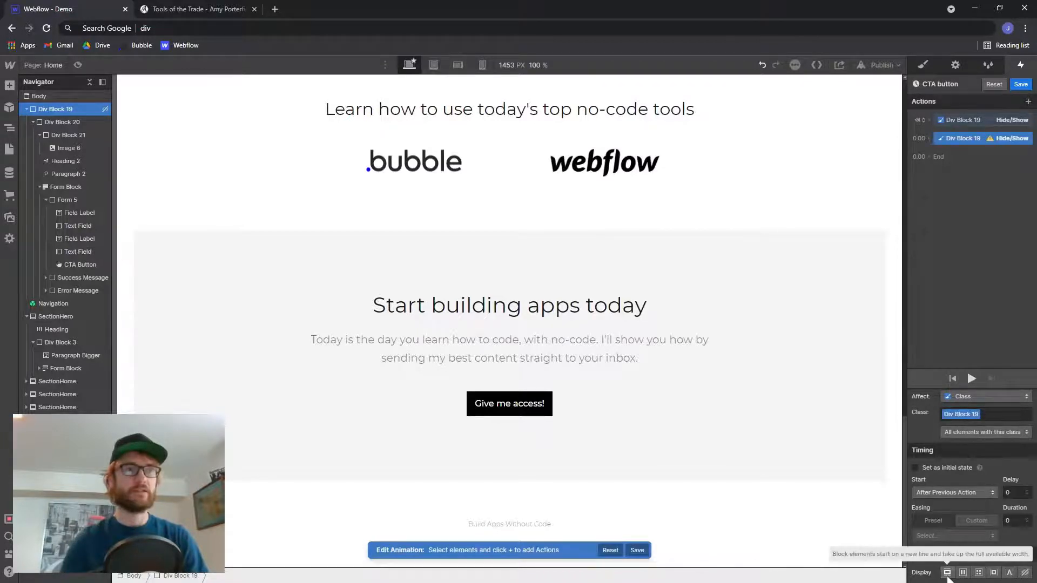
left_click(948, 575)
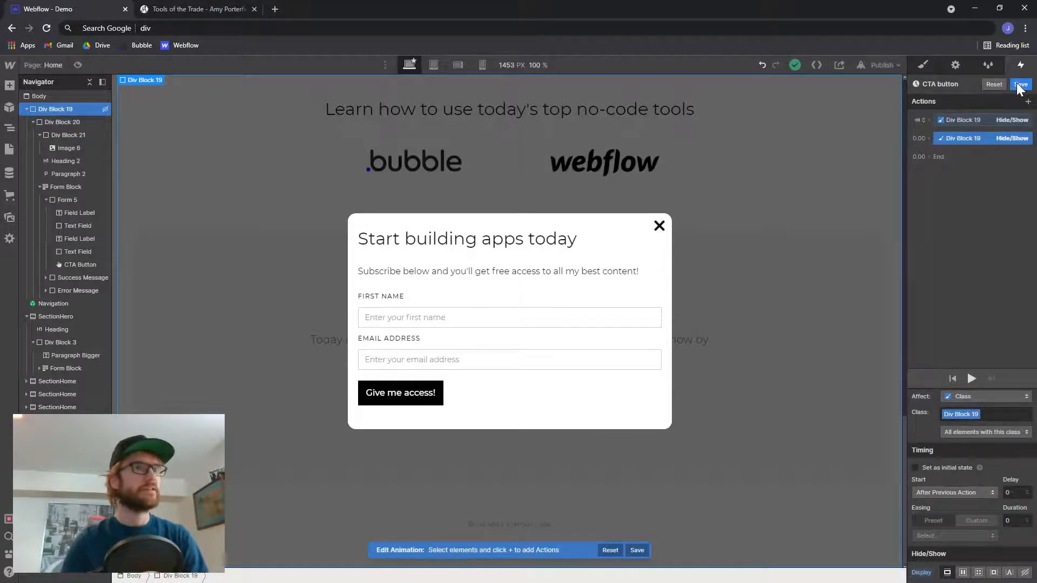
- Preview the page and test that the "Give me access!" button near the page's end opens the modal, and return to editing
left_click(76, 65)
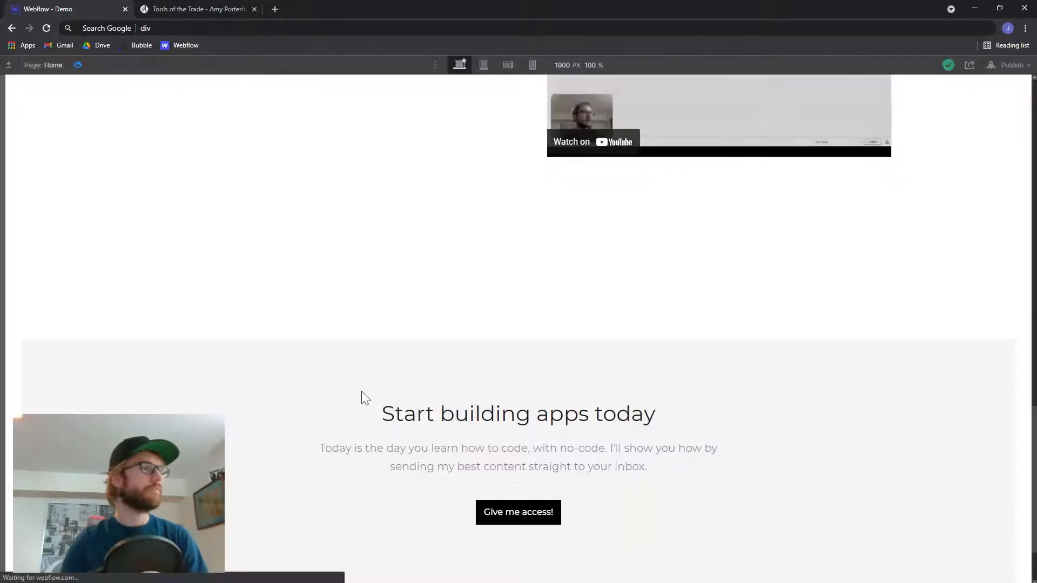
scroll(361, 392, "up", 12)
scroll(363, 387, "down", 10)
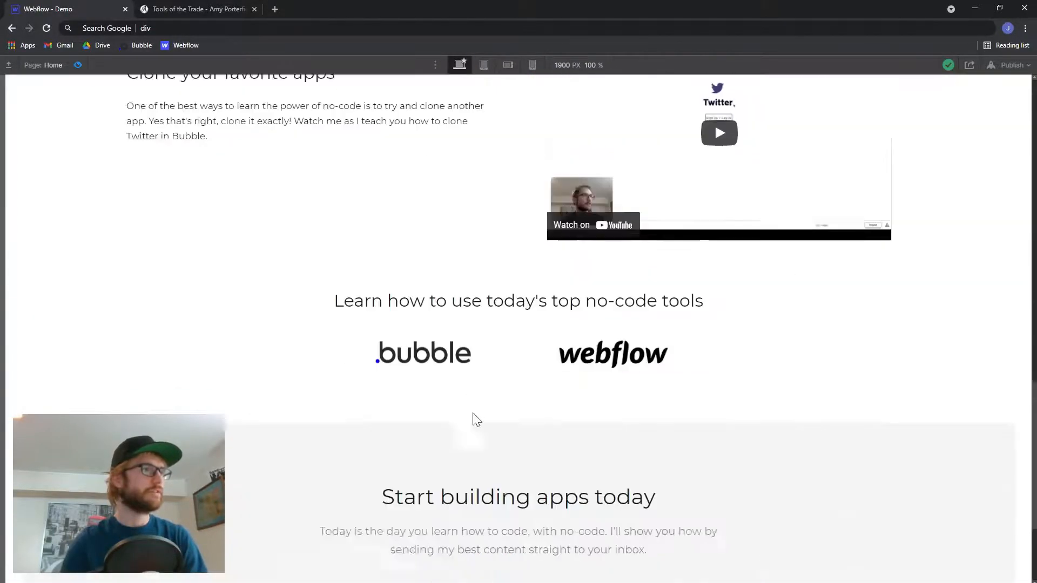
scroll(474, 420, "down", 3)
left_click(515, 424)
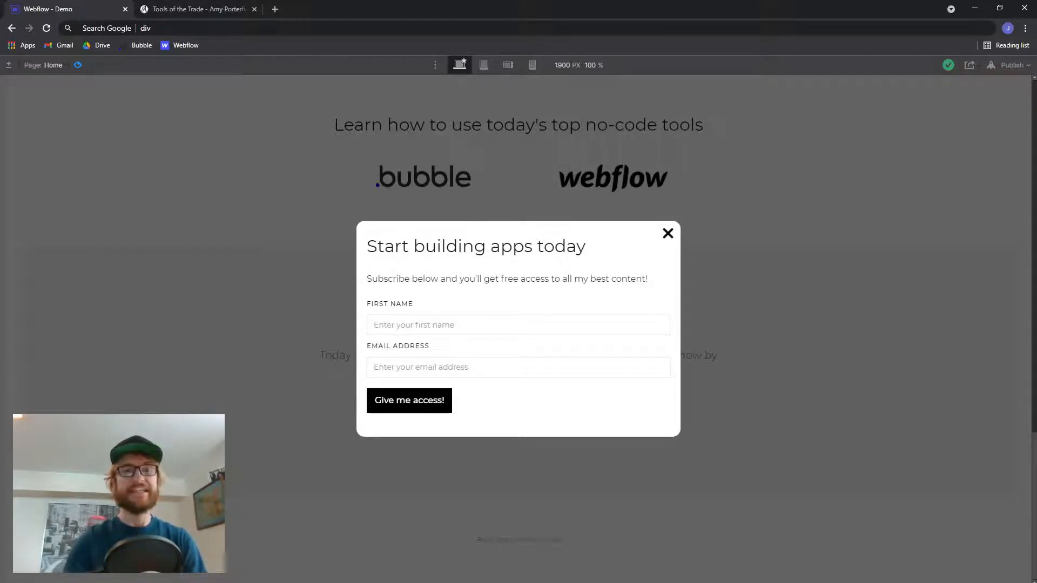
left_click(77, 64)
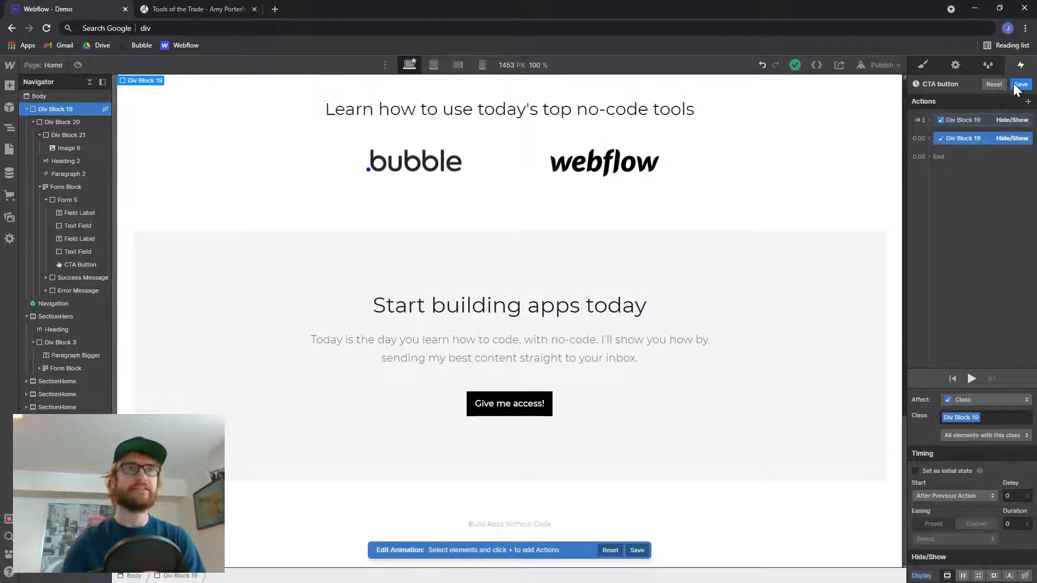
- Add an Opacity action for the overlay Div Block 19, set as initial state with 0% opacity
left_click(1028, 102)
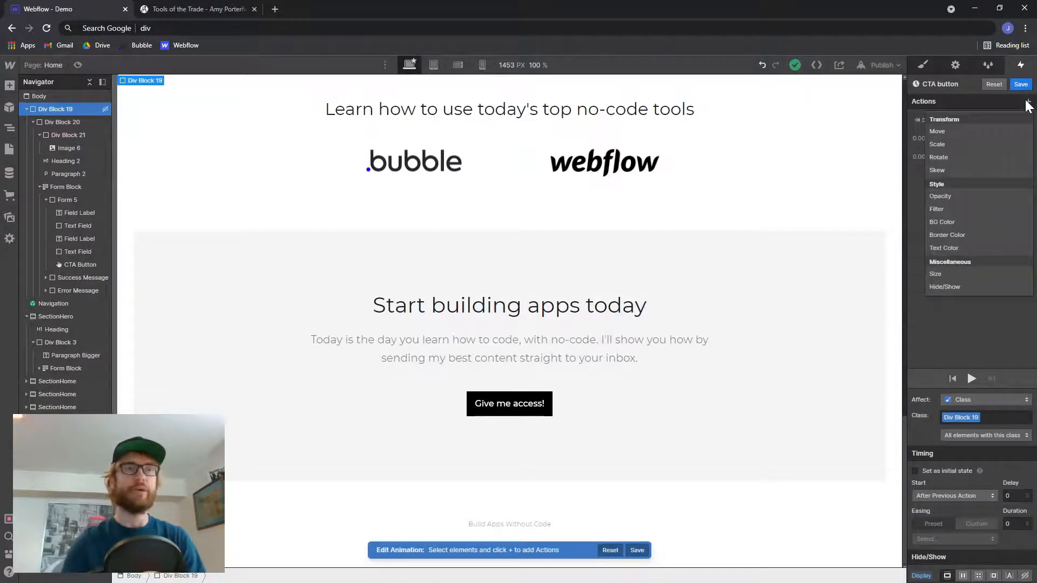
left_click(962, 196)
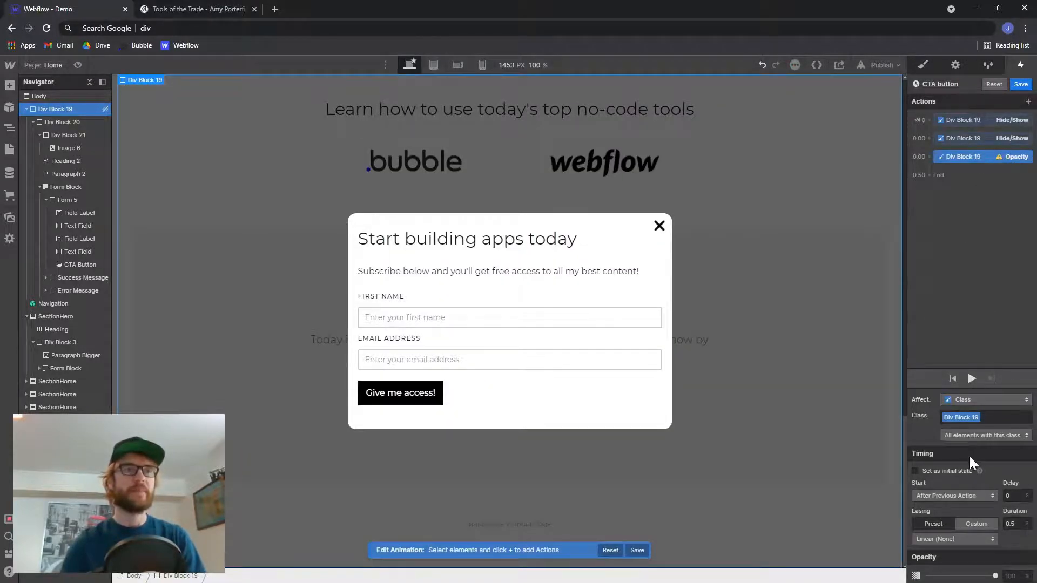
left_click(956, 471)
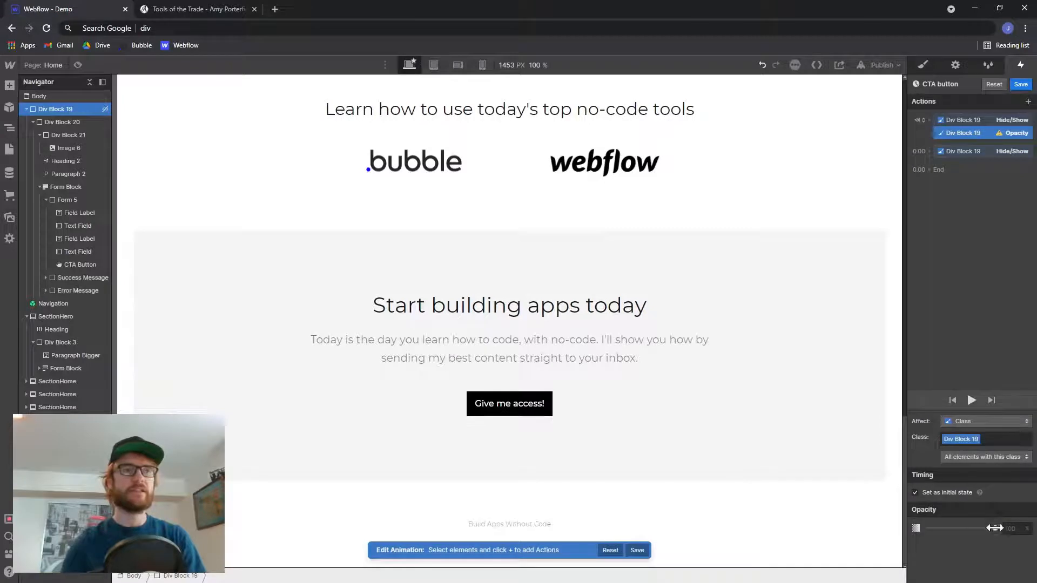
left_click_drag(994, 528, 924, 532)
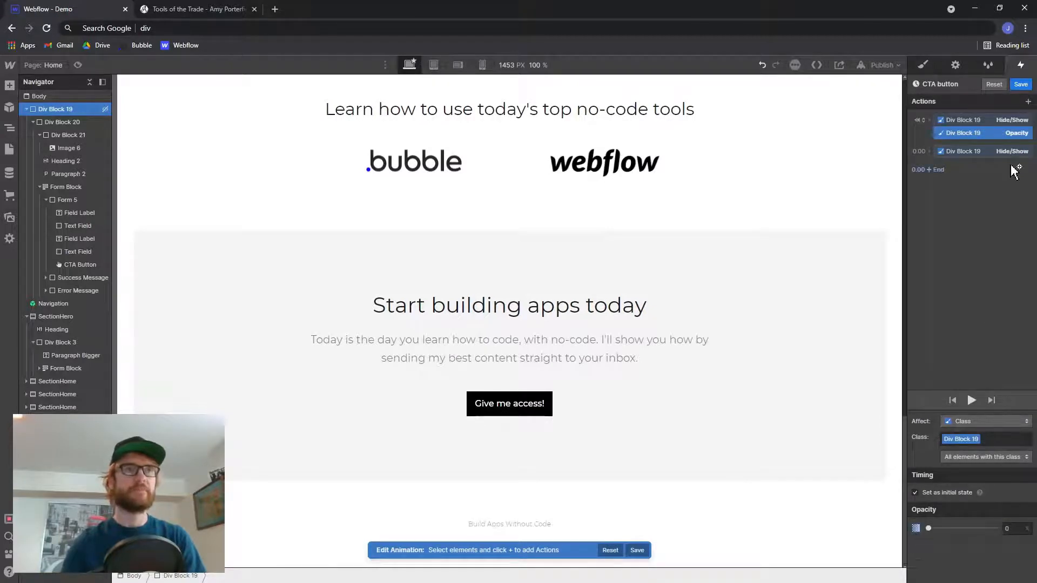
- Add a second Opacity action for the overlay Div Block 19, outside the initial state, with opacity set to 100%
left_click(1027, 102)
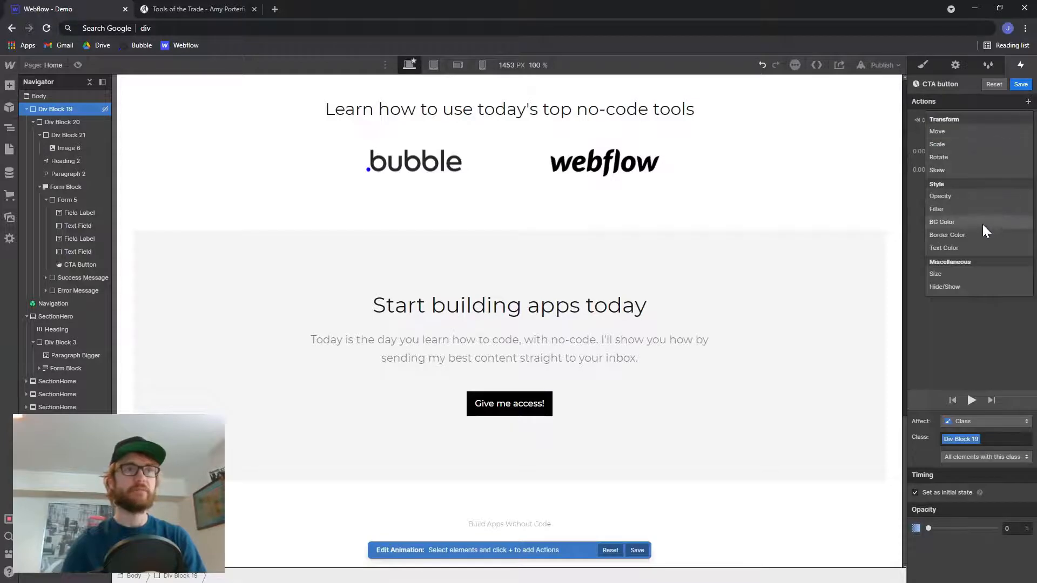
left_click(978, 198)
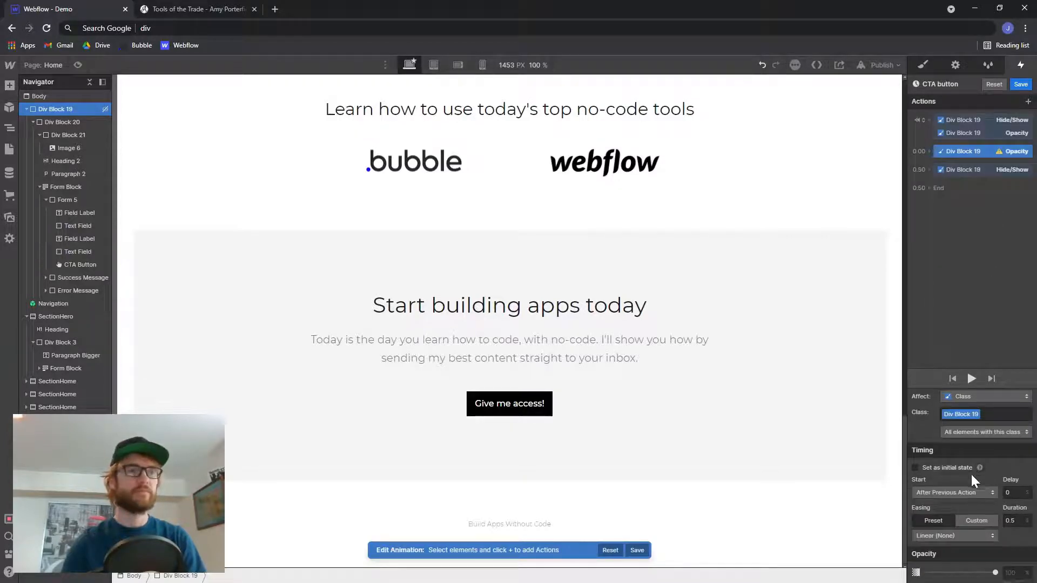
scroll(971, 486, "down", 1)
mouse_move(995, 572)
left_mouse_down()
mouse_move(979, 572)
mouse_move(999, 573)
left_mouse_up()
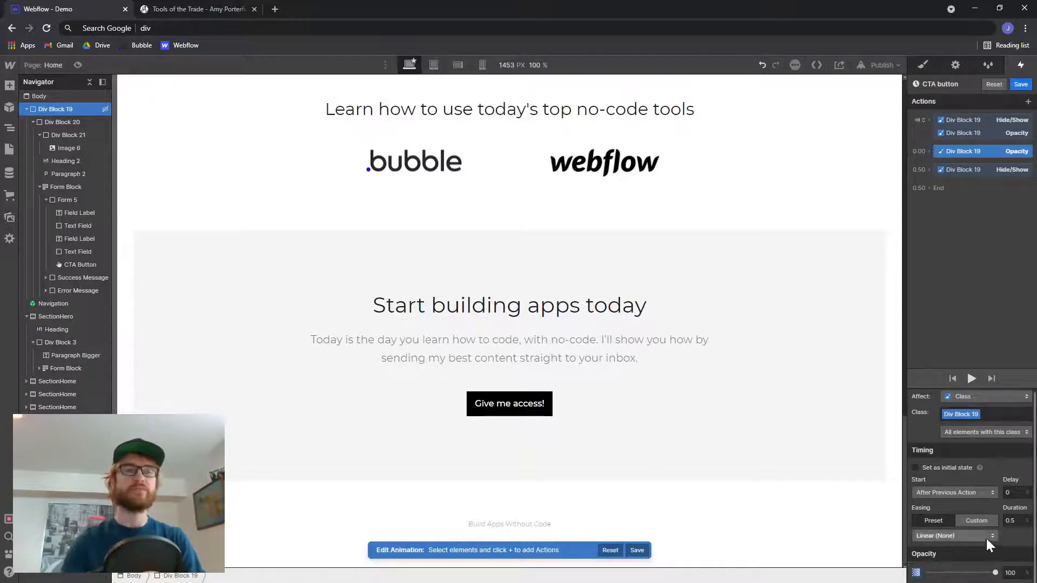
- Set the duration of the 100% Opacity action to 1 second
left_click(1010, 521)
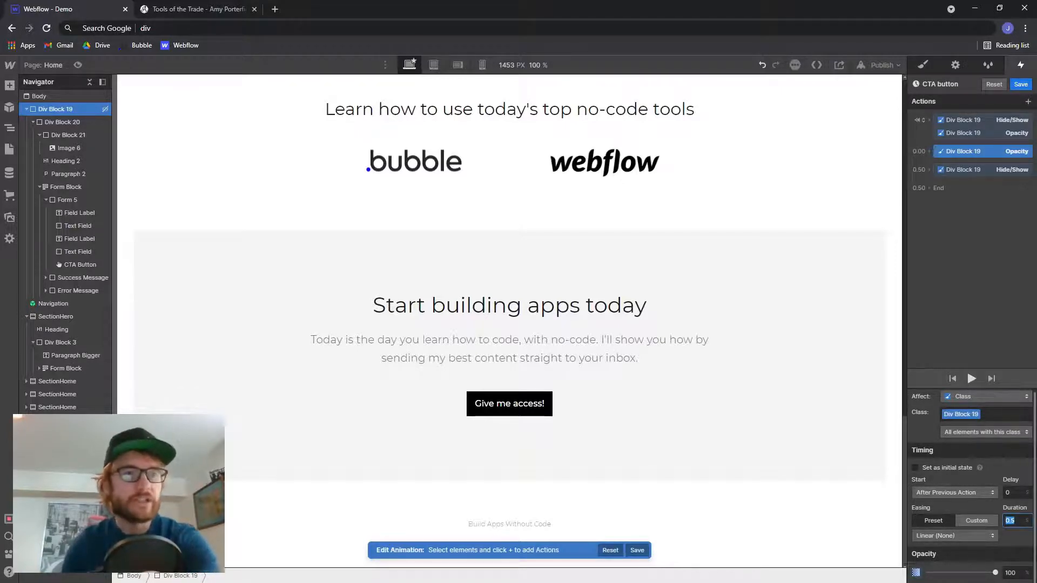
type("1")
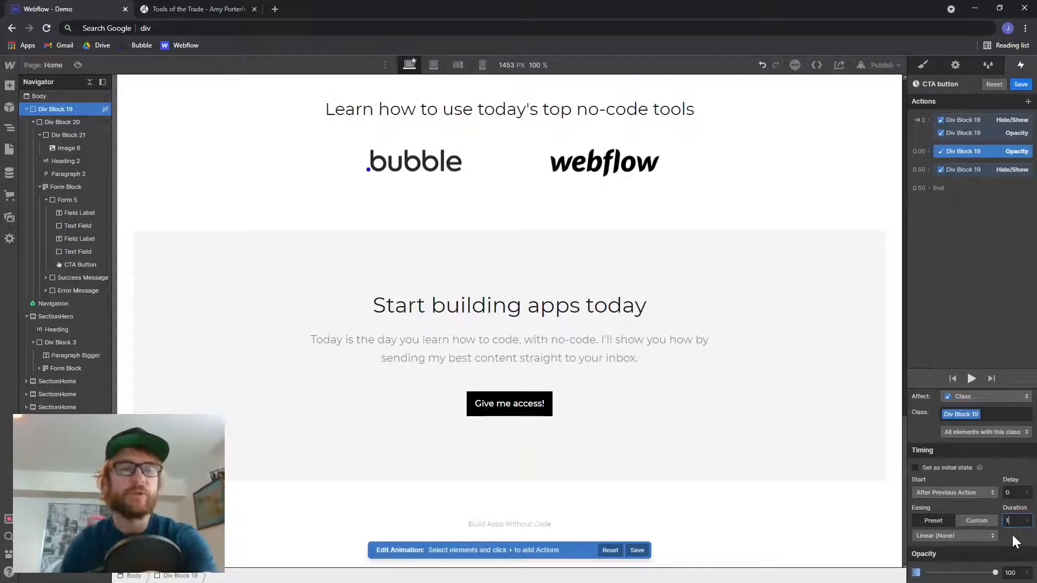
key("Return")
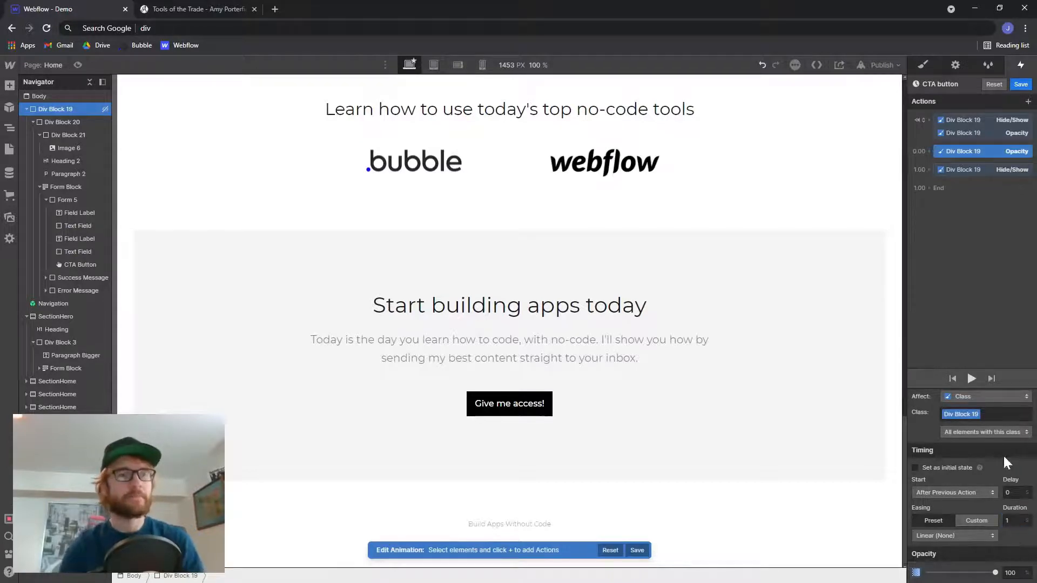
left_click(1016, 520)
left_click(1016, 533)
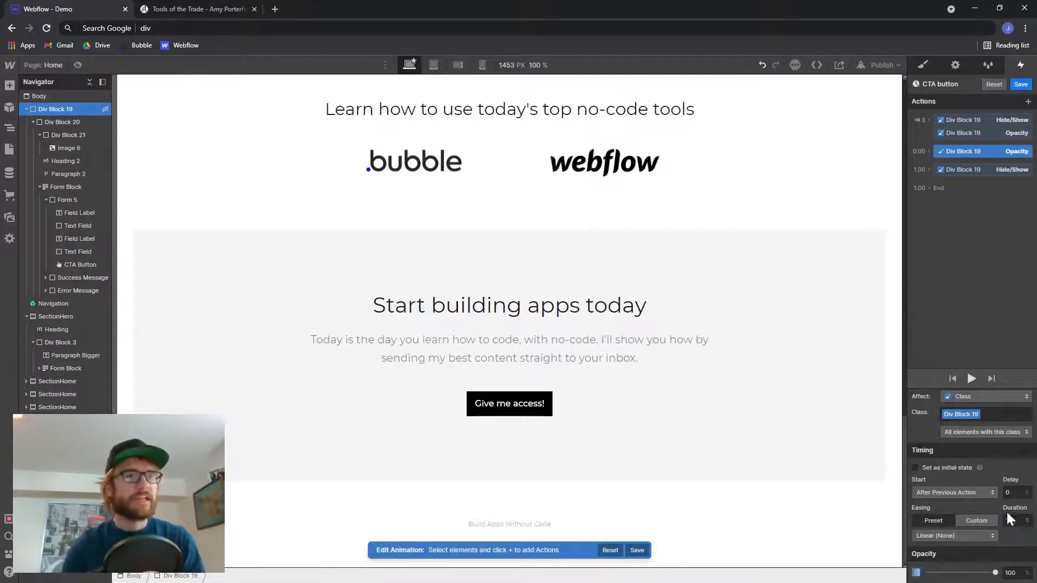
- Preview the page, test the modal's fade-in from the "Give me access!" button, and return to editing
left_click(78, 65)
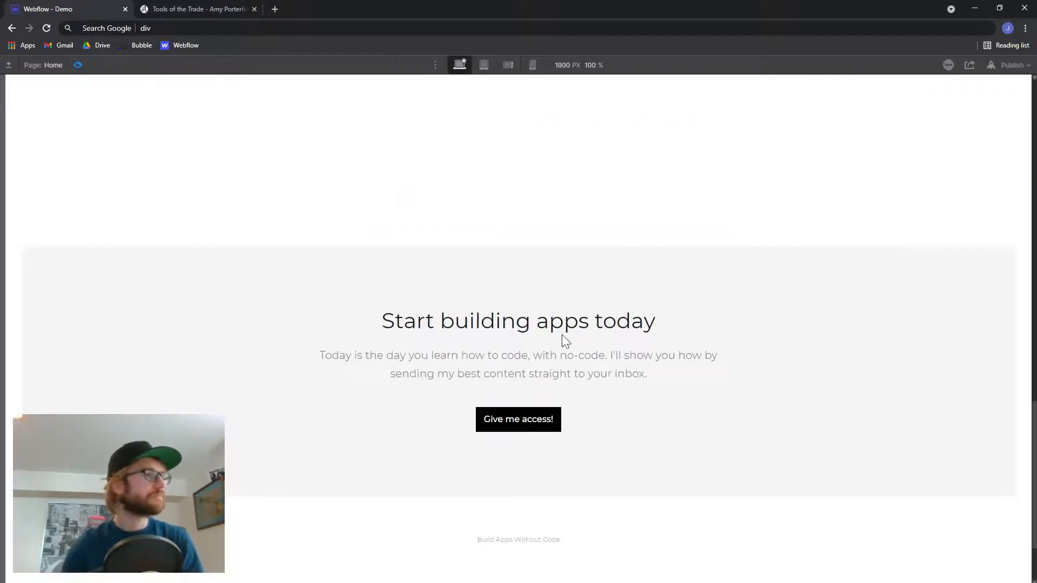
left_click(527, 424)
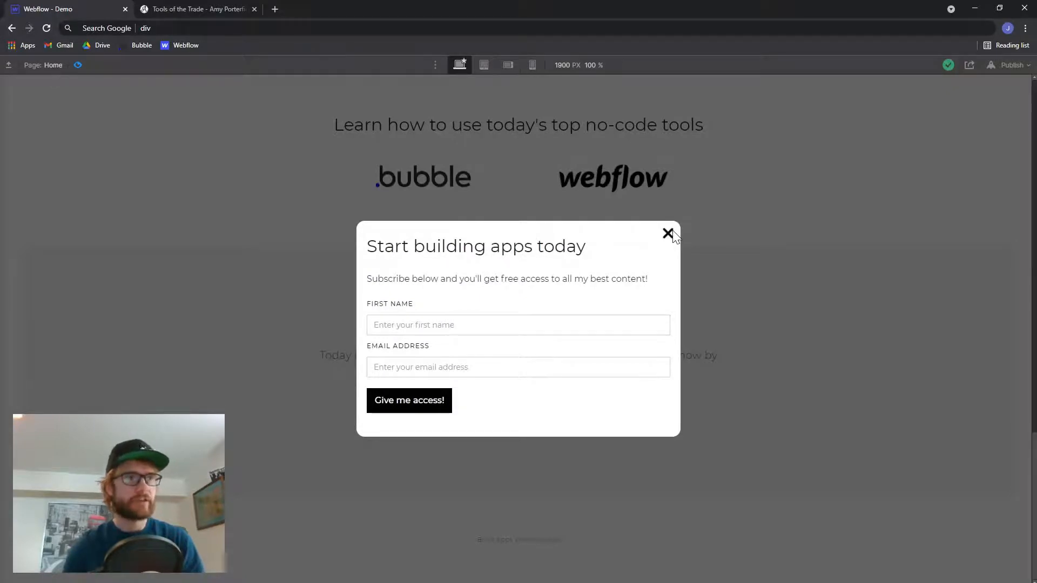
left_click(78, 65)
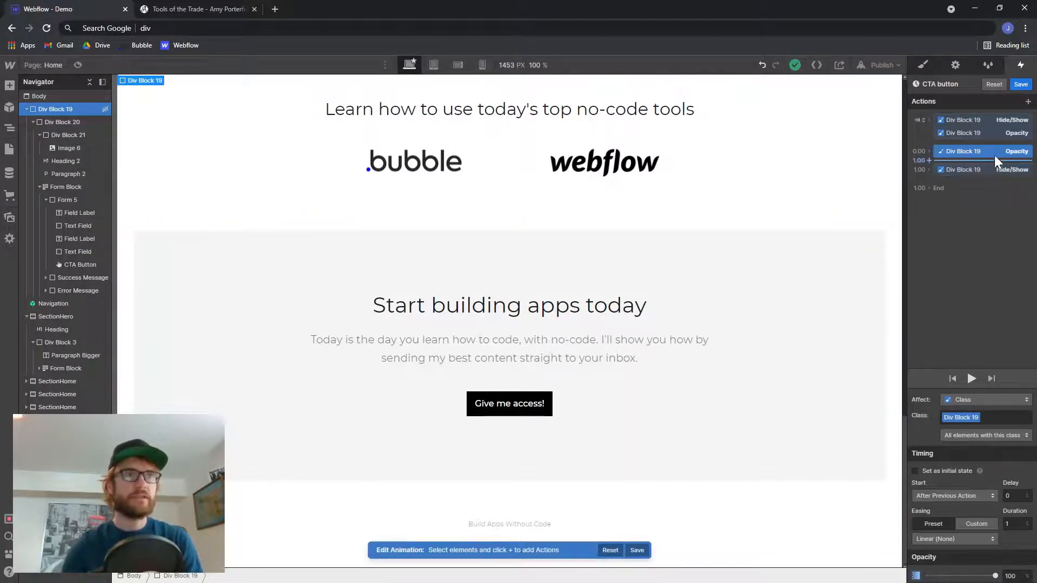
- Move the 100% Opacity action after the second Hide/Show action and test the modal's fade-in in the page preview
left_click_drag(974, 151, 975, 180)
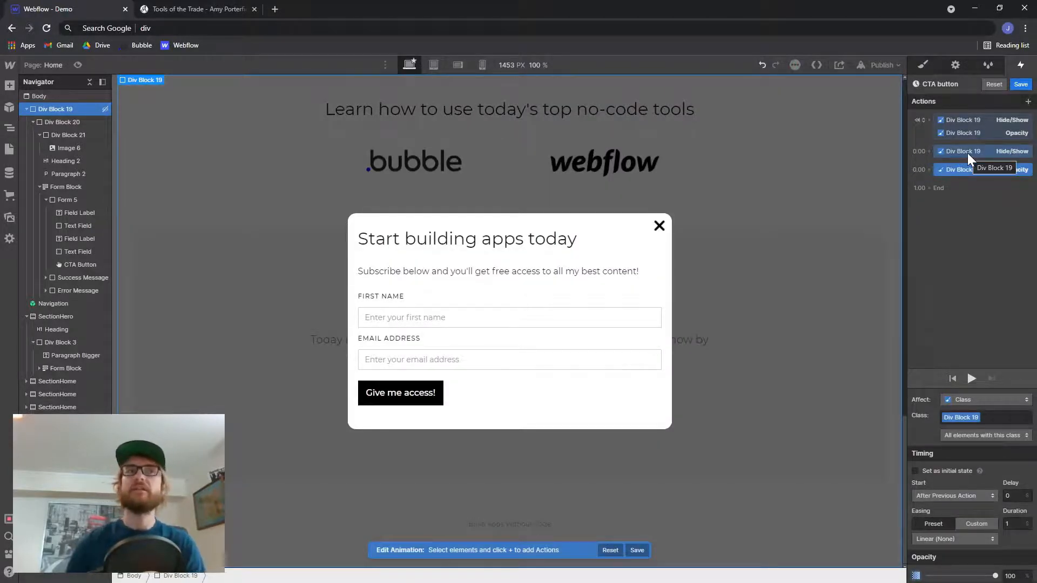
left_click(78, 65)
left_click(530, 430)
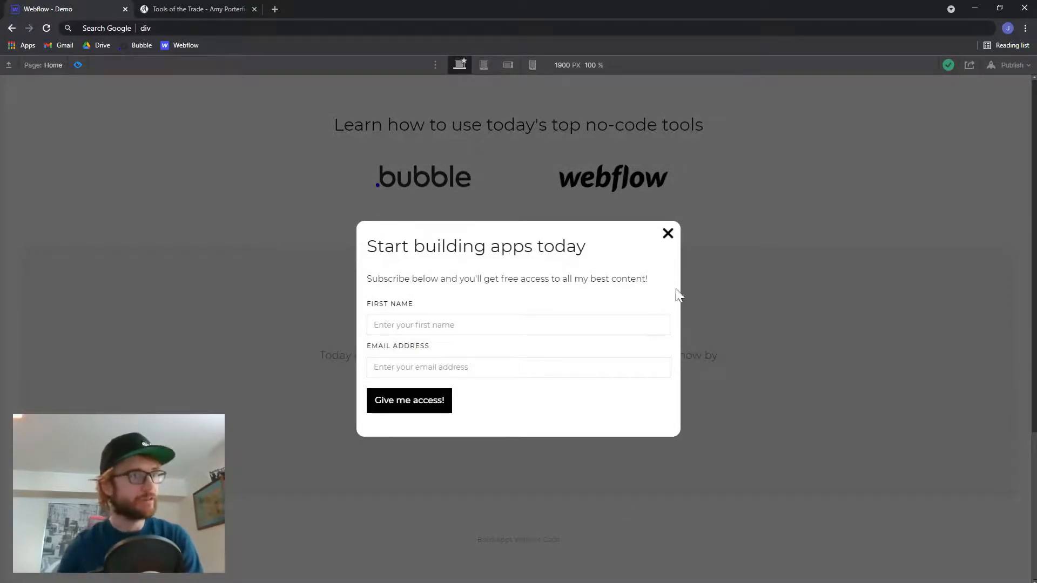
left_click(76, 66)
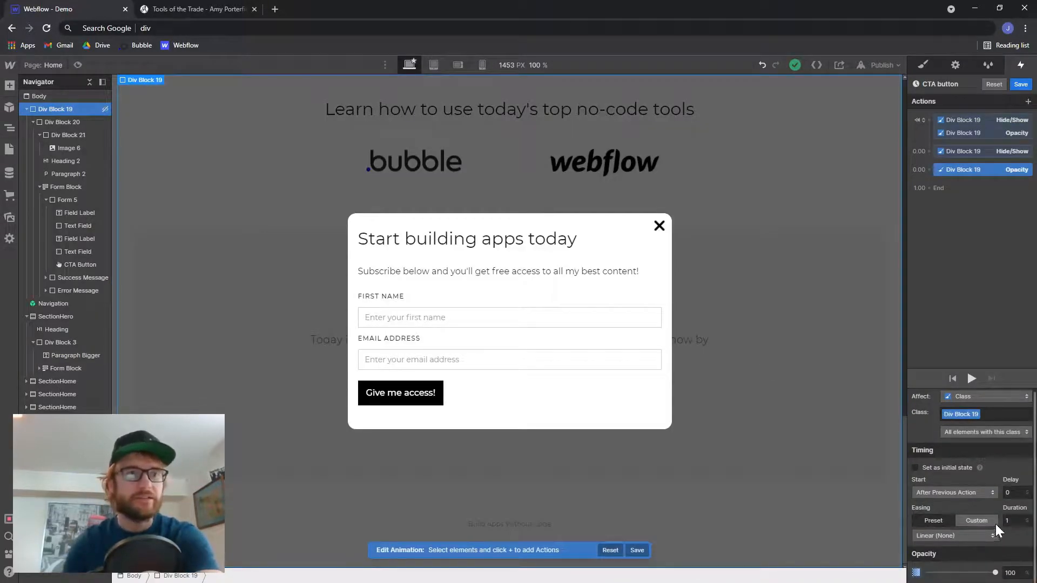
- Set the 100% Opacity action's duration to 0.5 seconds and test the modal's opening in the page preview
left_click(1014, 520)
type("0.5")
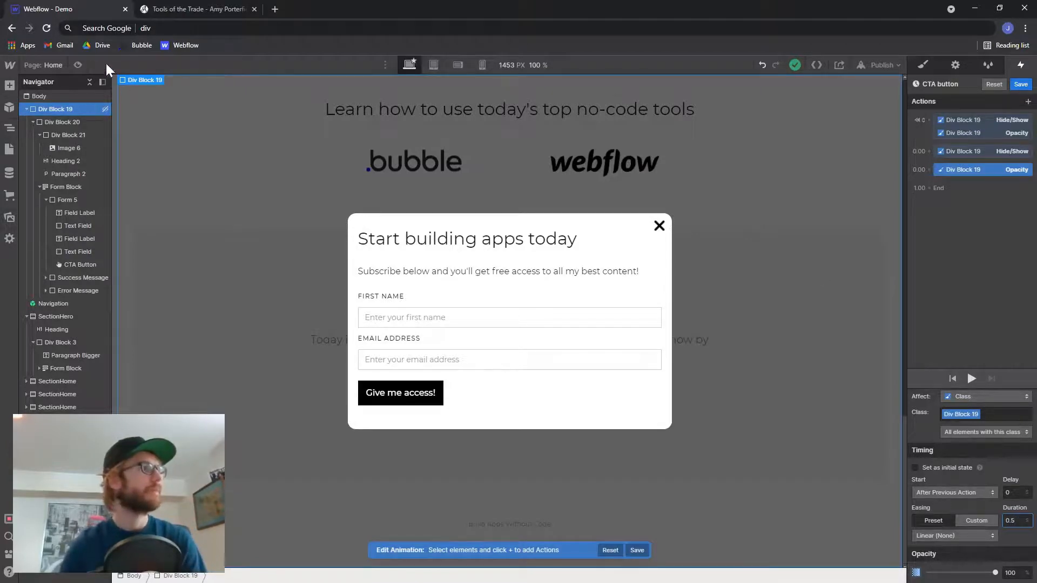
left_click(77, 65)
left_click(545, 416)
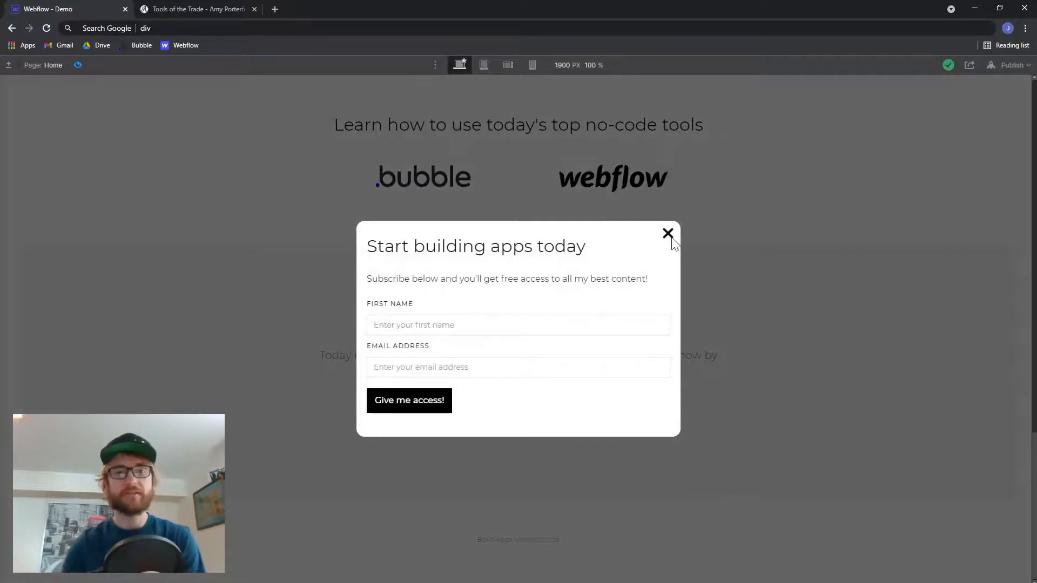
left_click(76, 64)
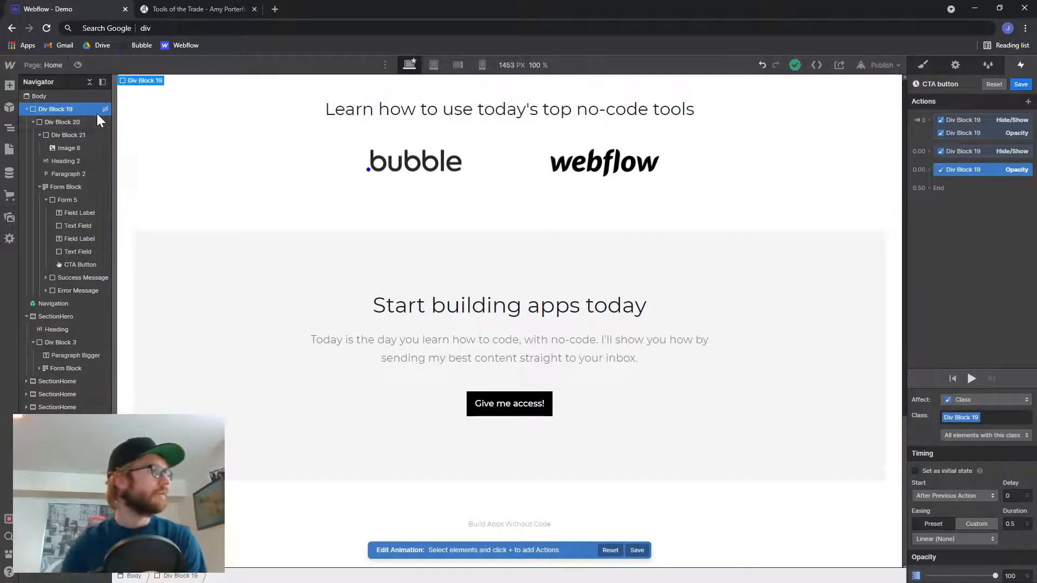
- Save the "CTA button" animation and leave the animation editor
left_click(70, 150)
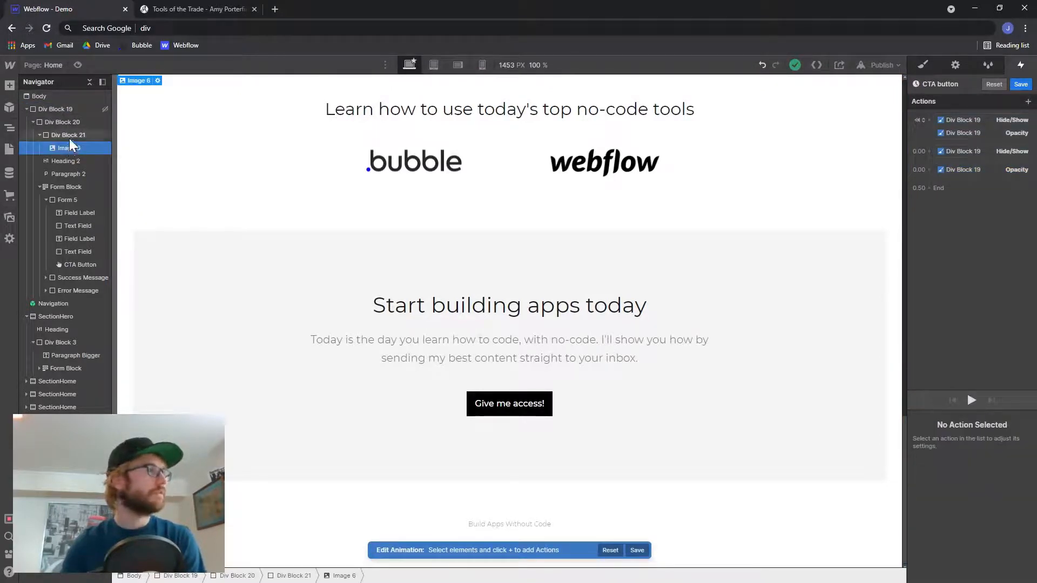
left_click(70, 141)
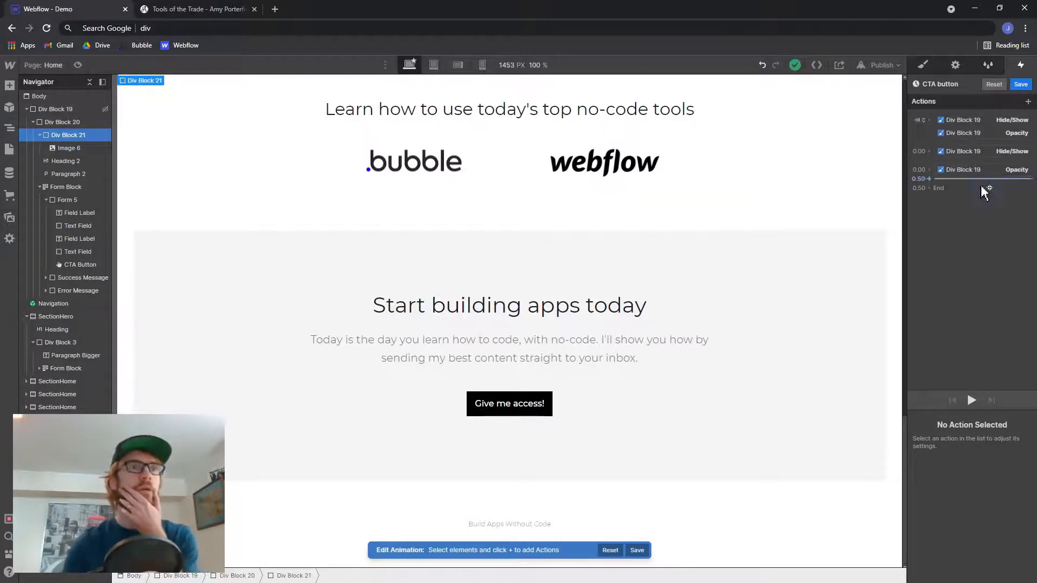
left_click(1021, 84)
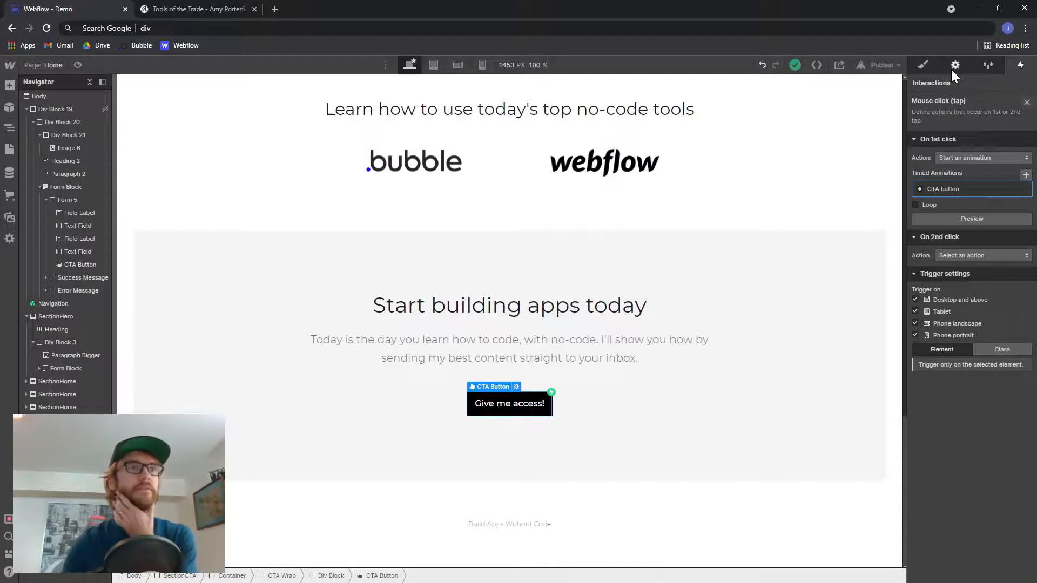
left_click(929, 65)
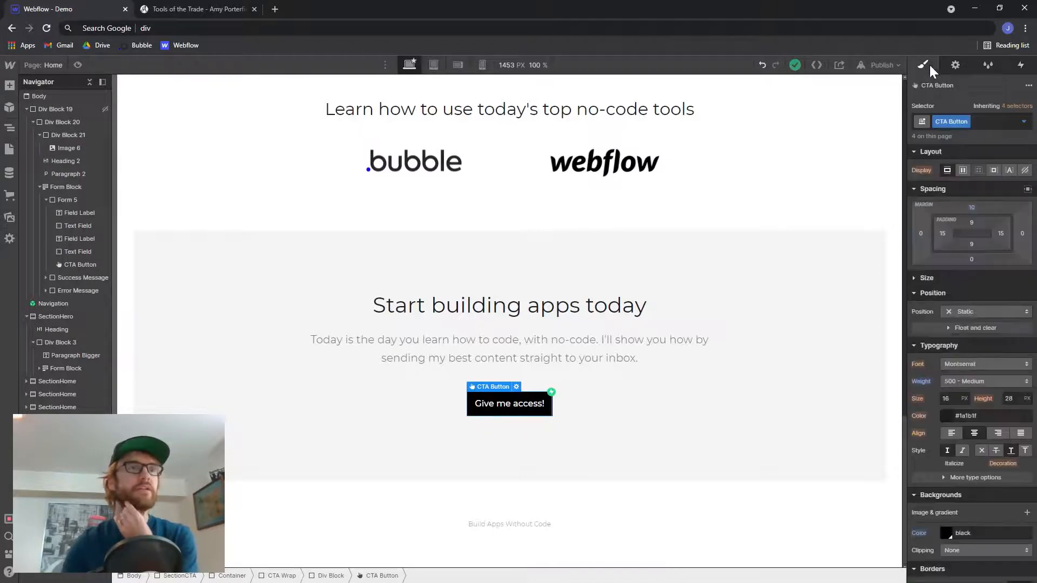
- Add a mouse click (tap) trigger to the close icon's wrapper Div Block 21, with the first click starting an animation
left_click(69, 135)
left_click(1021, 66)
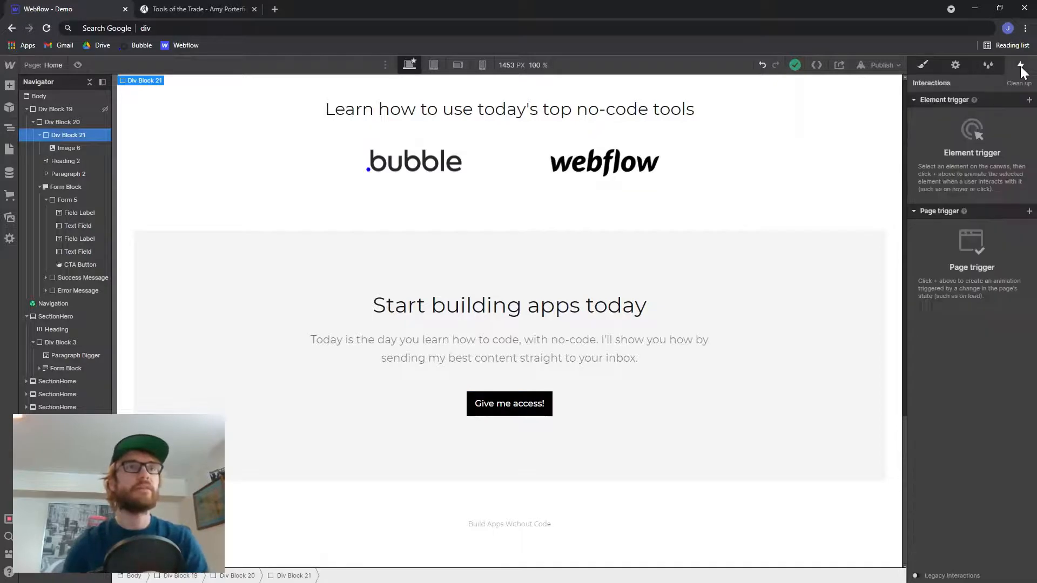
left_click(1030, 100)
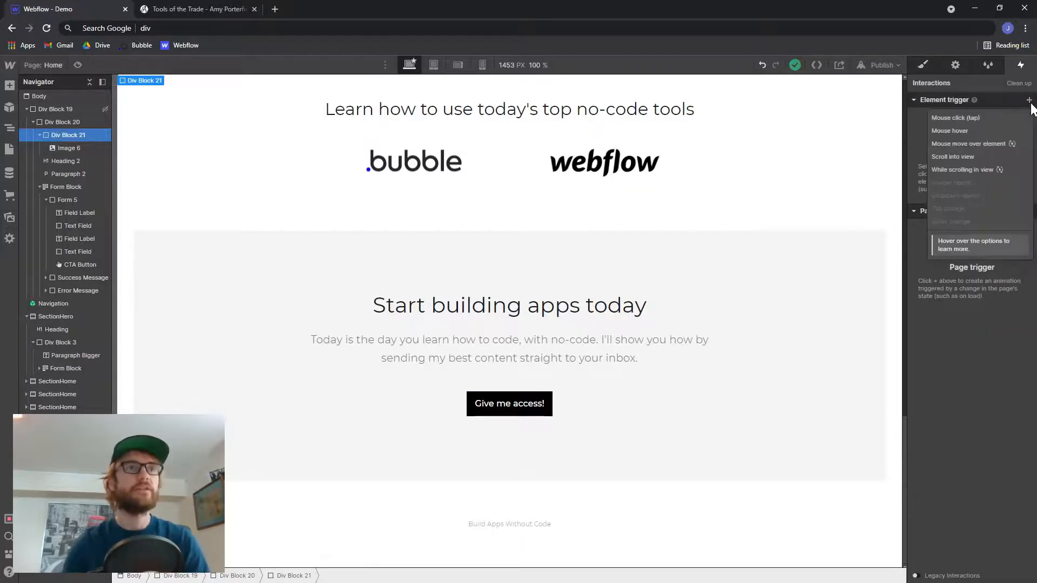
left_click(970, 119)
left_click(998, 157)
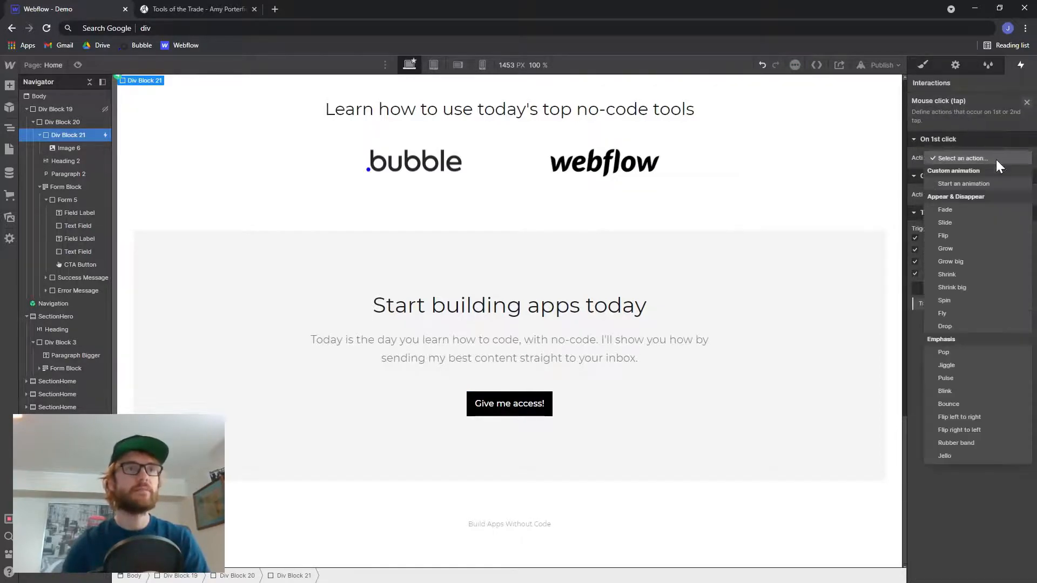
left_click(994, 184)
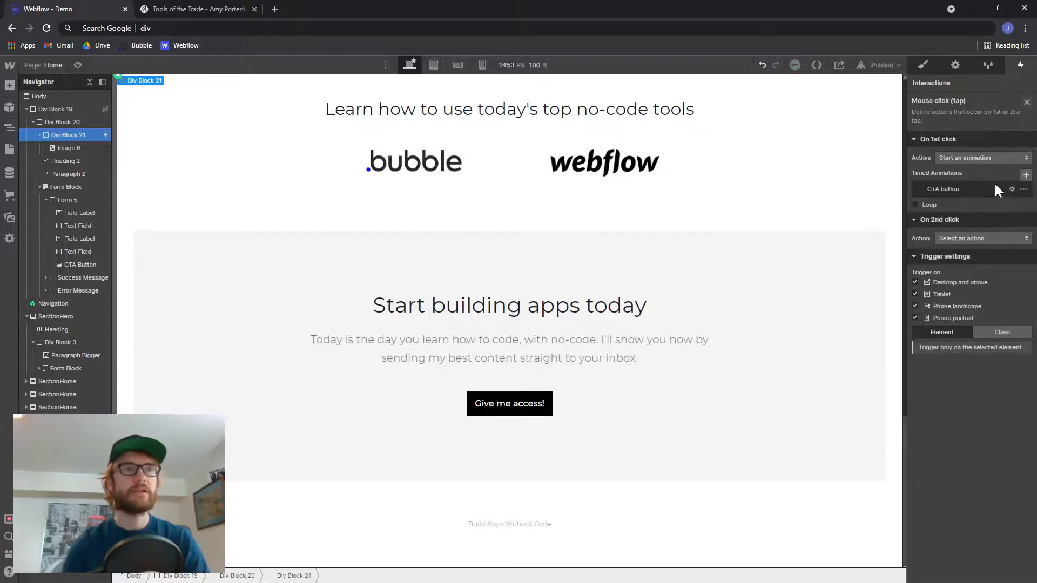
- Create a new timed animation named "X button" for the close icon wrapper's first click
left_click(1026, 176)
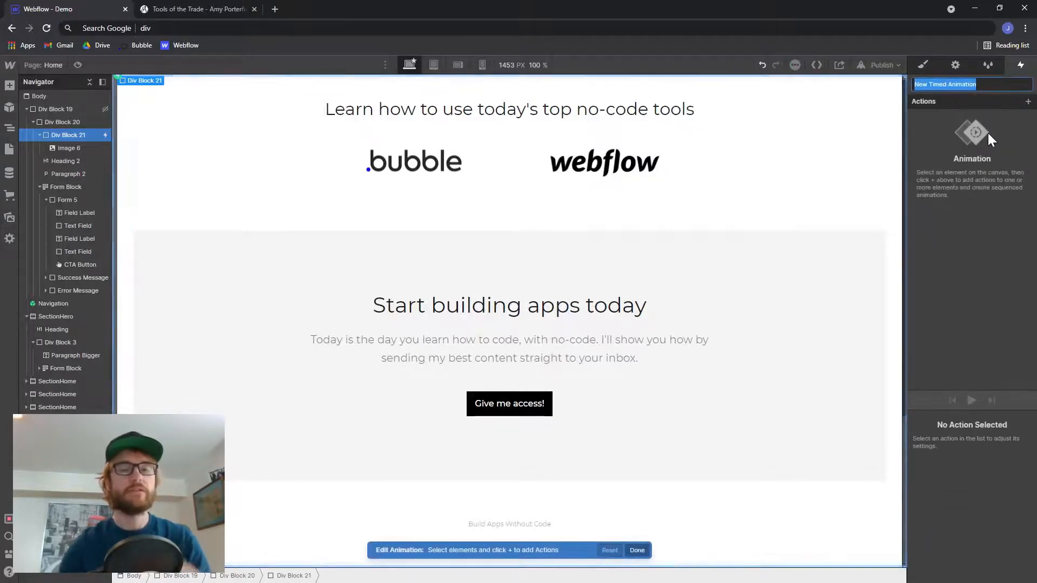
type("X button")
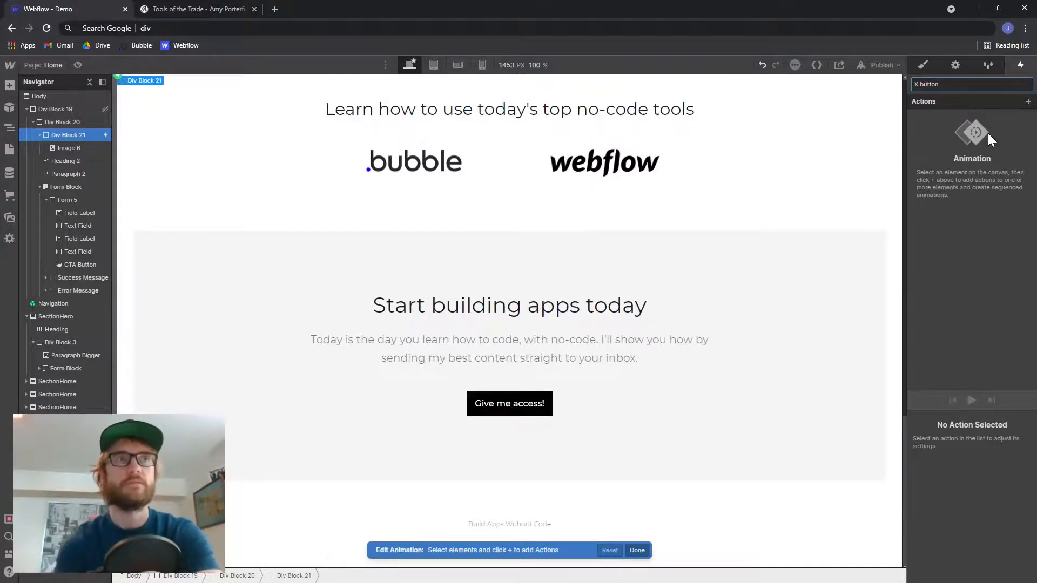
left_click(1028, 102)
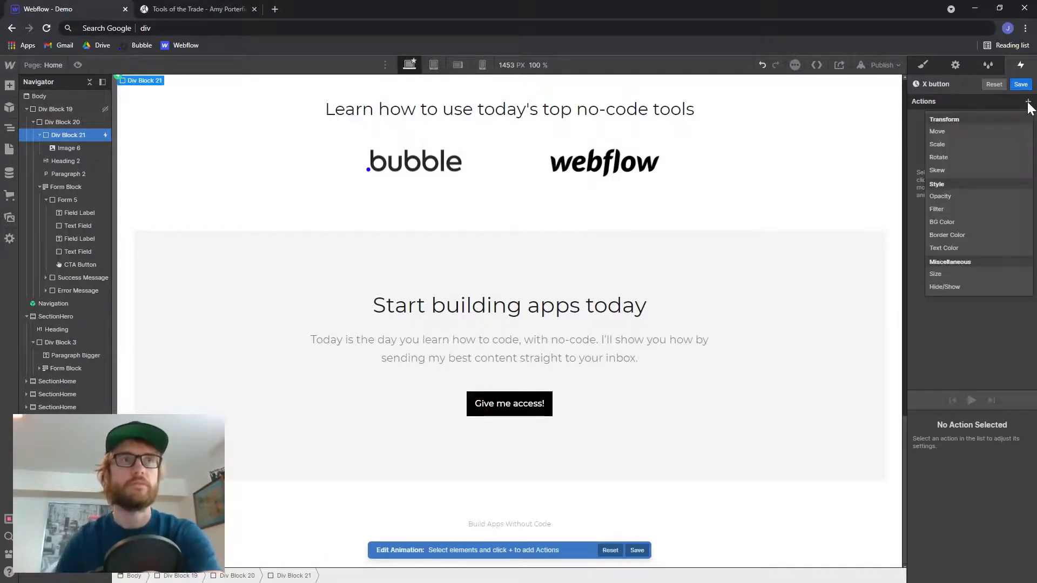
left_click(992, 383)
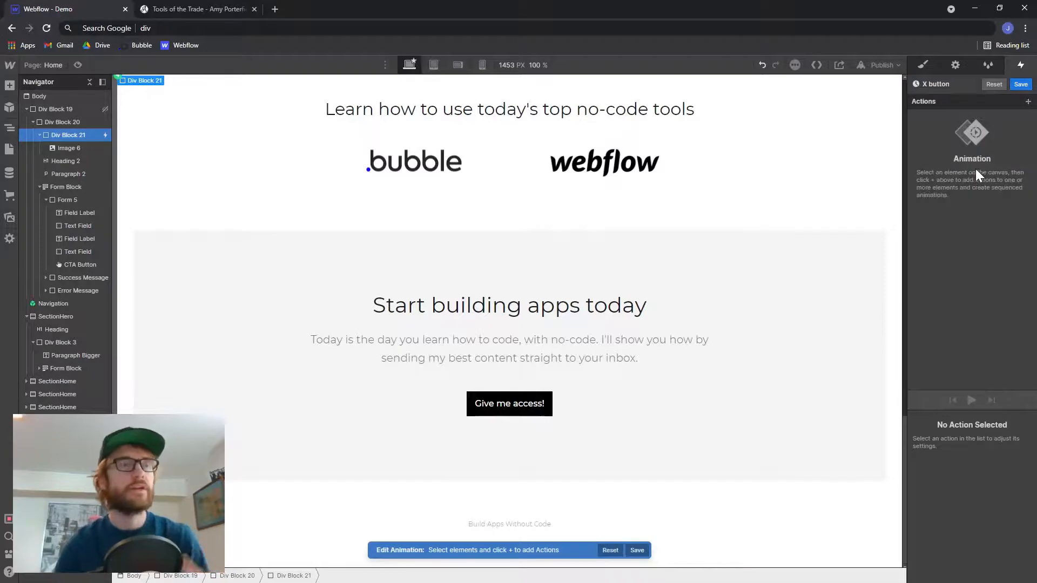
- Add a Hide/Show action for Div Block 19 to the "X button" animation with display set to none
left_click(59, 110)
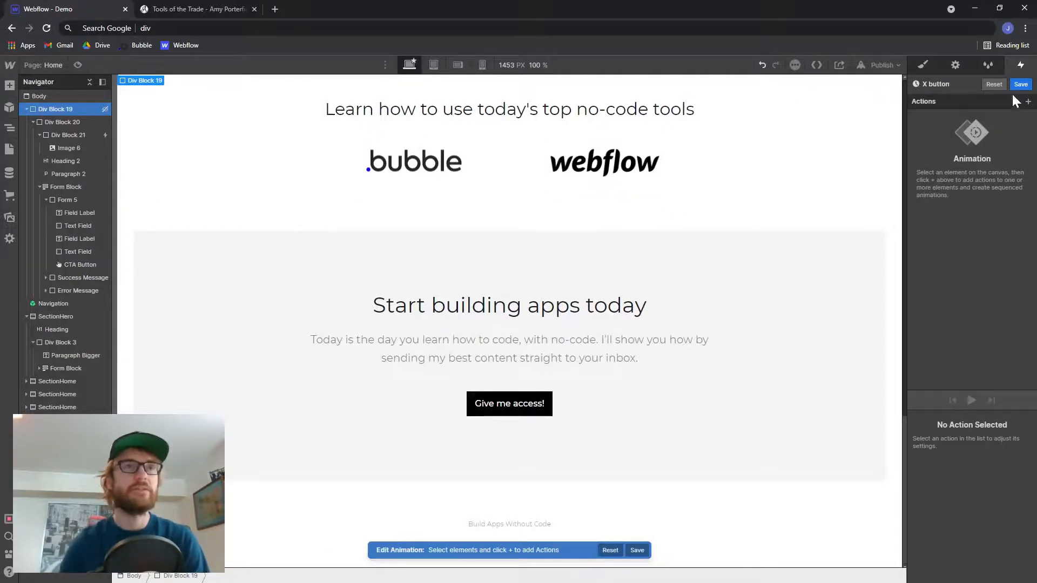
left_click(1028, 101)
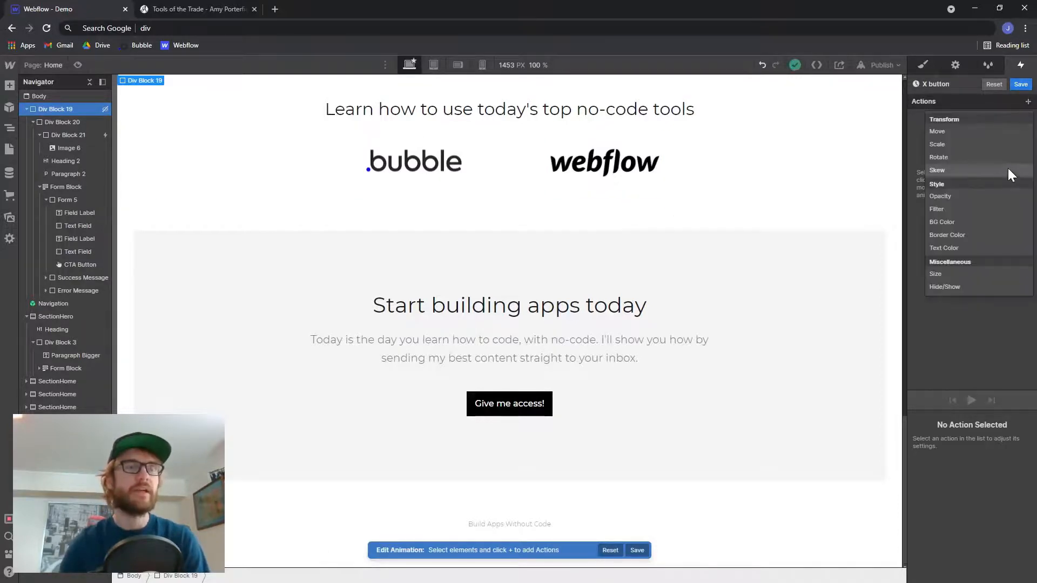
left_click(991, 287)
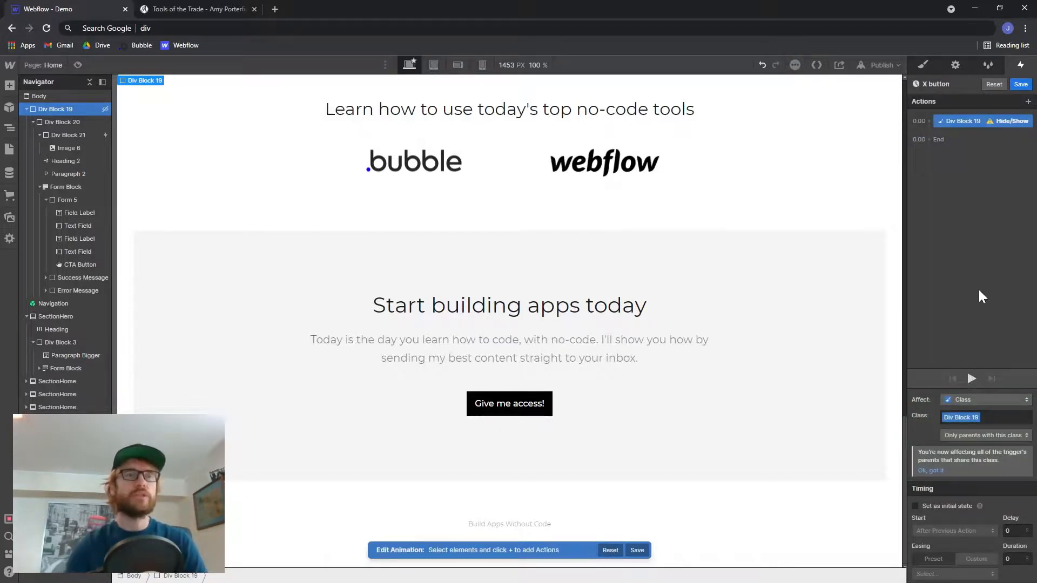
scroll(956, 490, "down", 1)
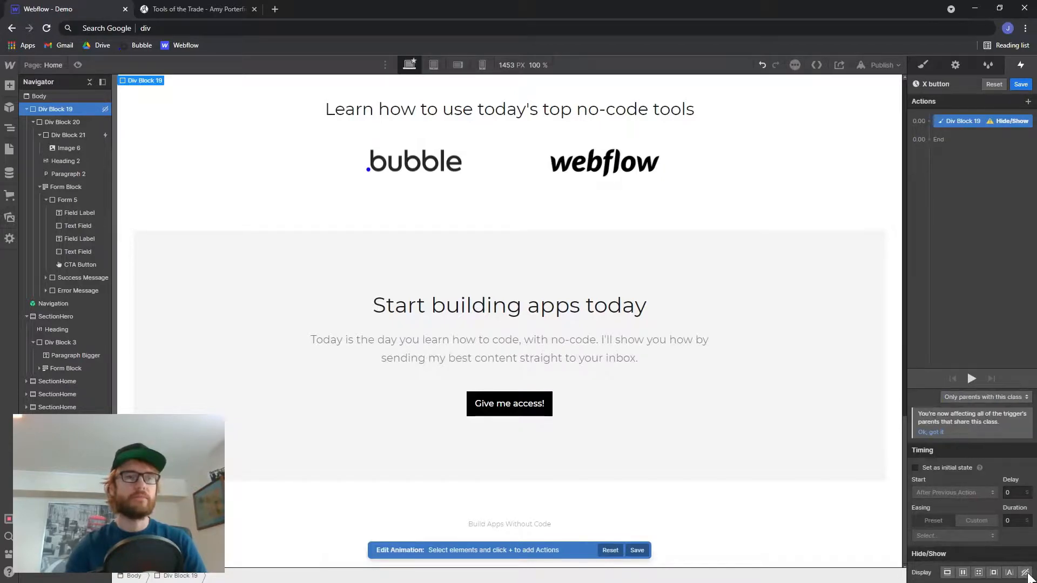
left_click(1025, 573)
- Add an Opacity action for Div Block 19 at 0% with In Out Quart easing
left_click(1028, 102)
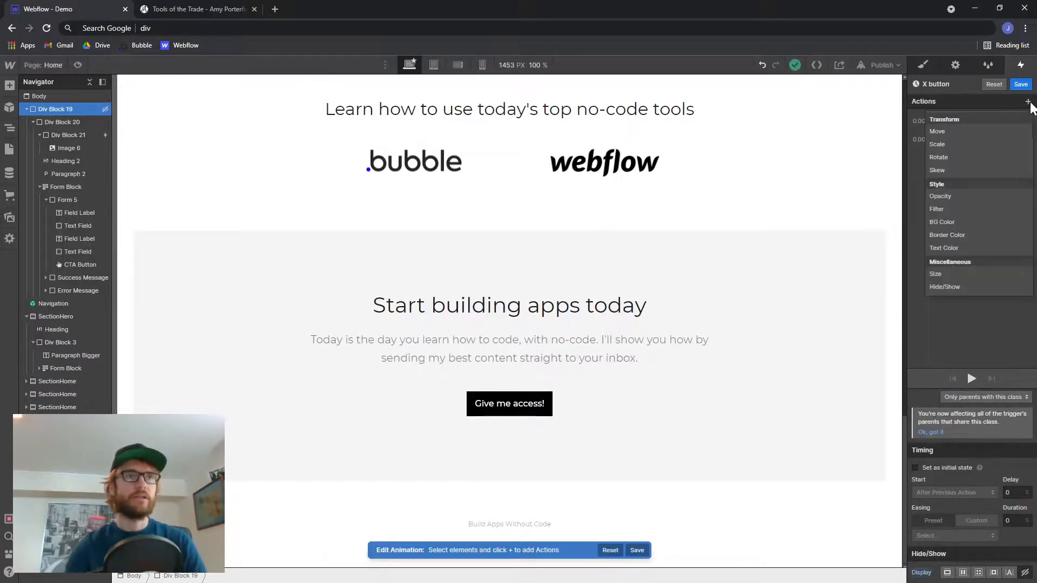
left_click(1008, 198)
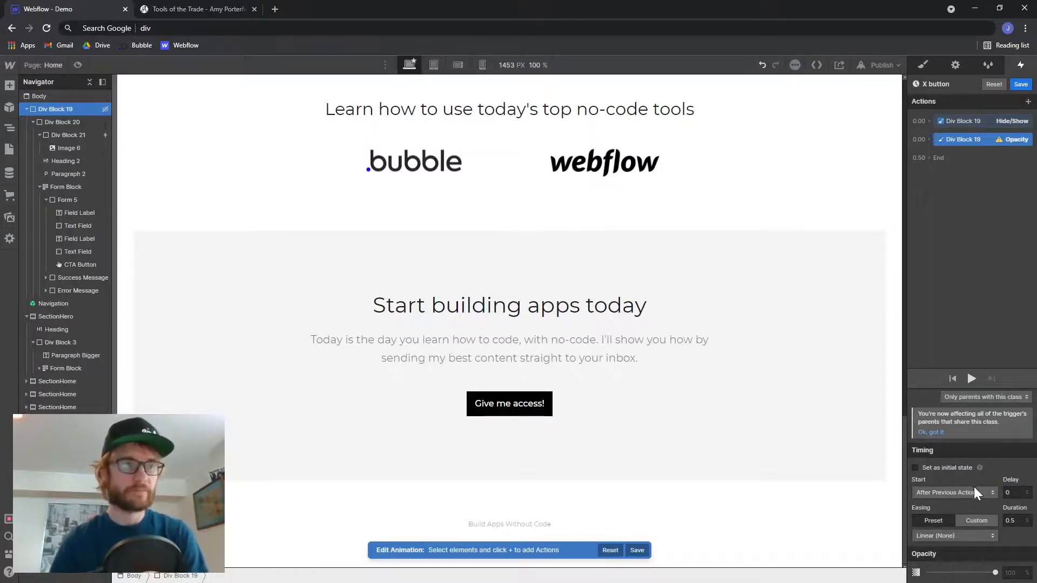
left_click_drag(995, 572, 910, 579)
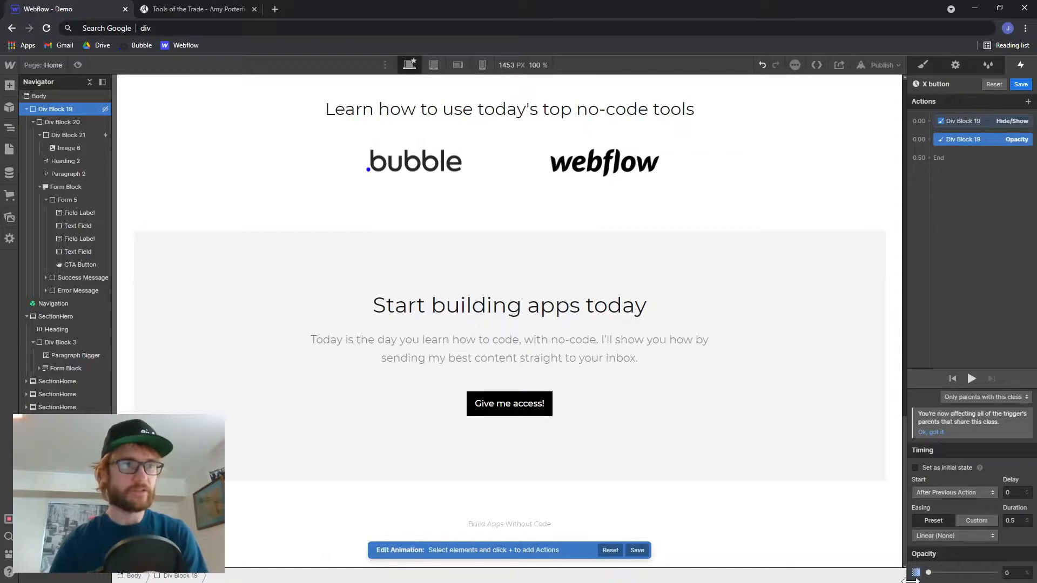
left_click(990, 535)
left_click(950, 519)
- Test opening and closing the modal in the page preview, and save the "X button" animation
left_click(78, 65)
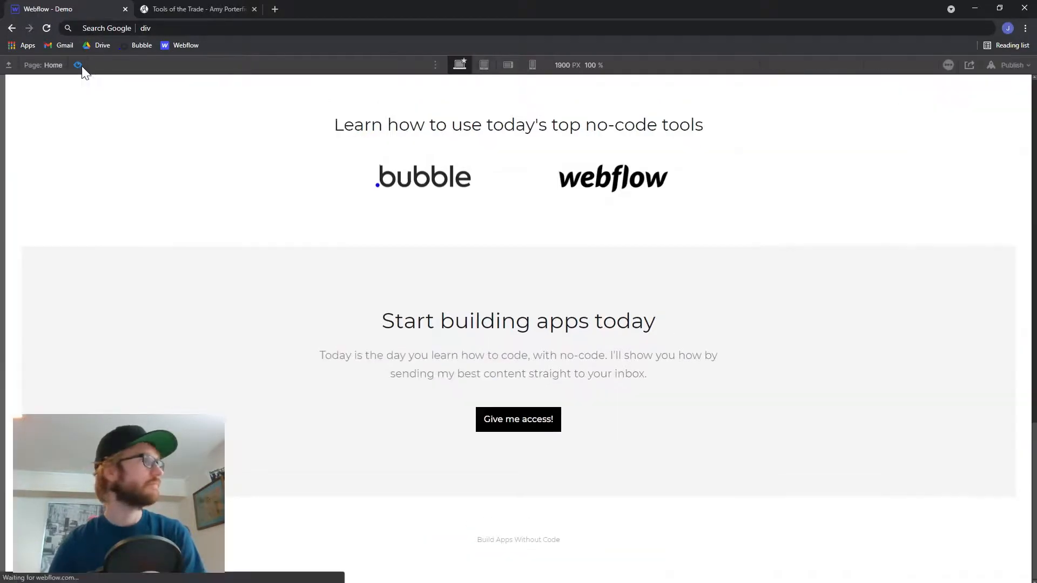
left_click(515, 426)
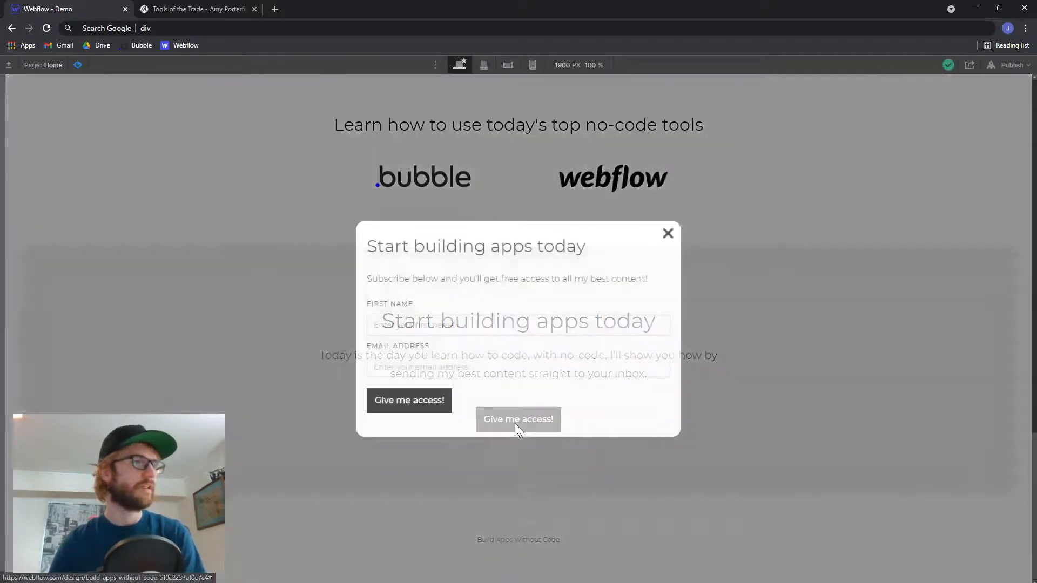
left_click(668, 234)
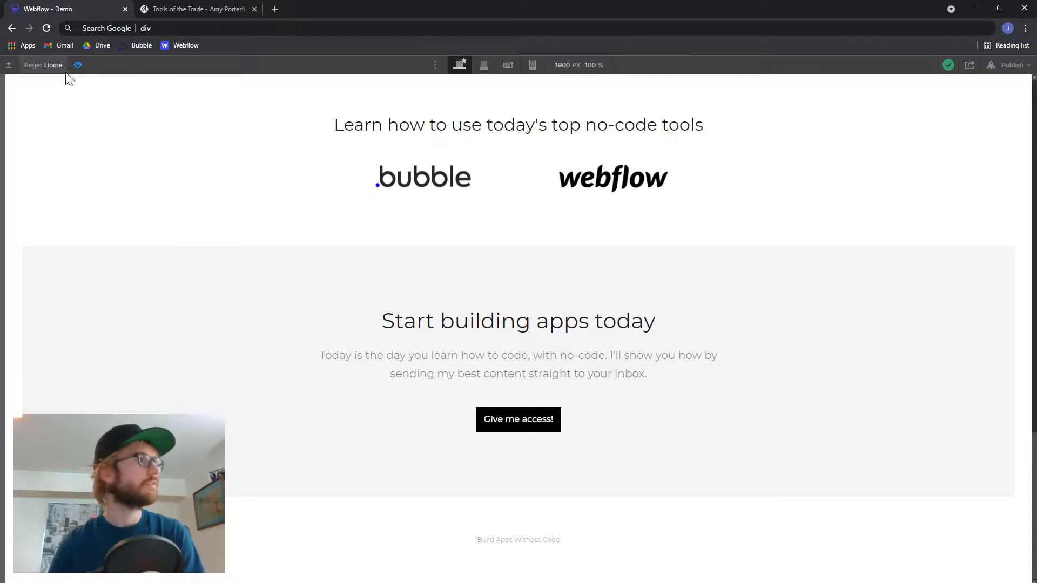
left_click(77, 65)
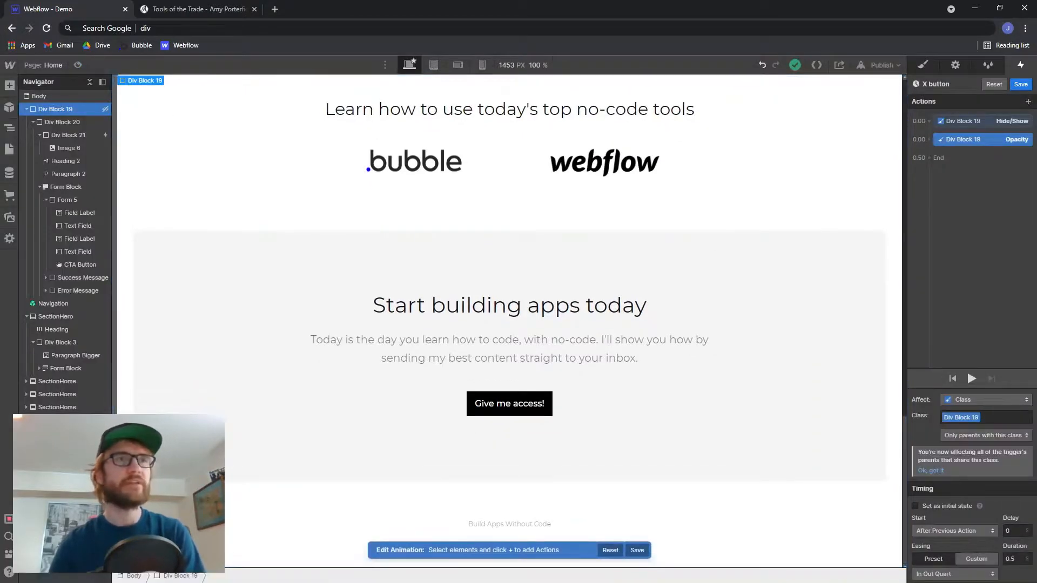
left_click(1020, 85)
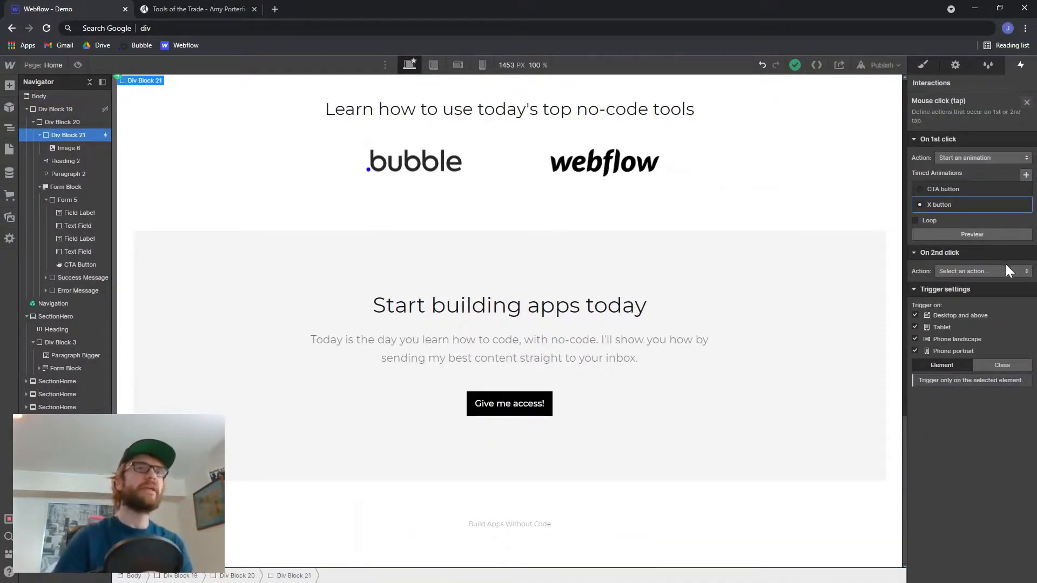
- Set the cursor style of the close icon's wrapper Div Block 21 to pointer
left_click(922, 64)
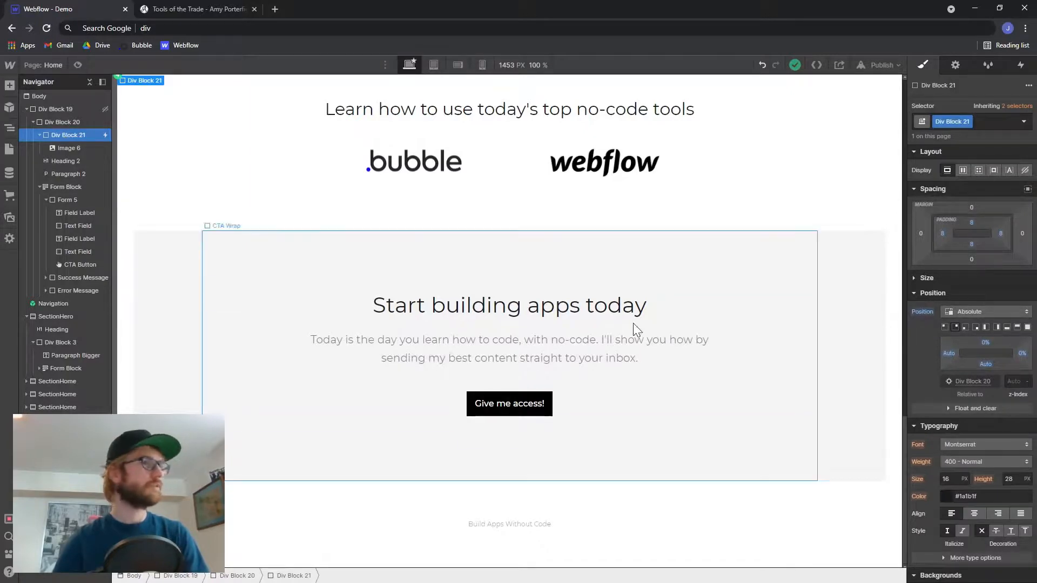
scroll(944, 241, "down", 6)
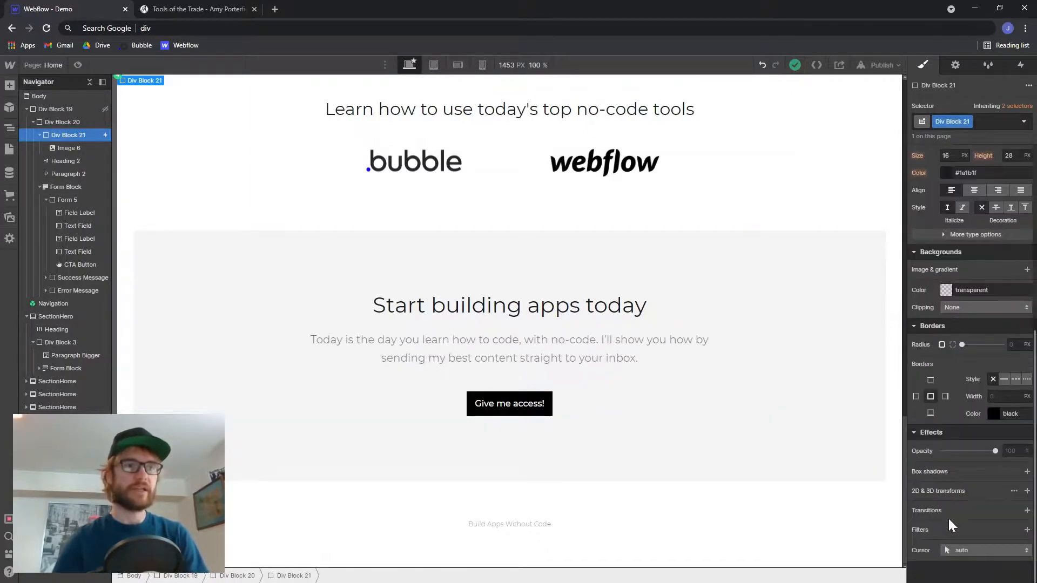
left_click(967, 550)
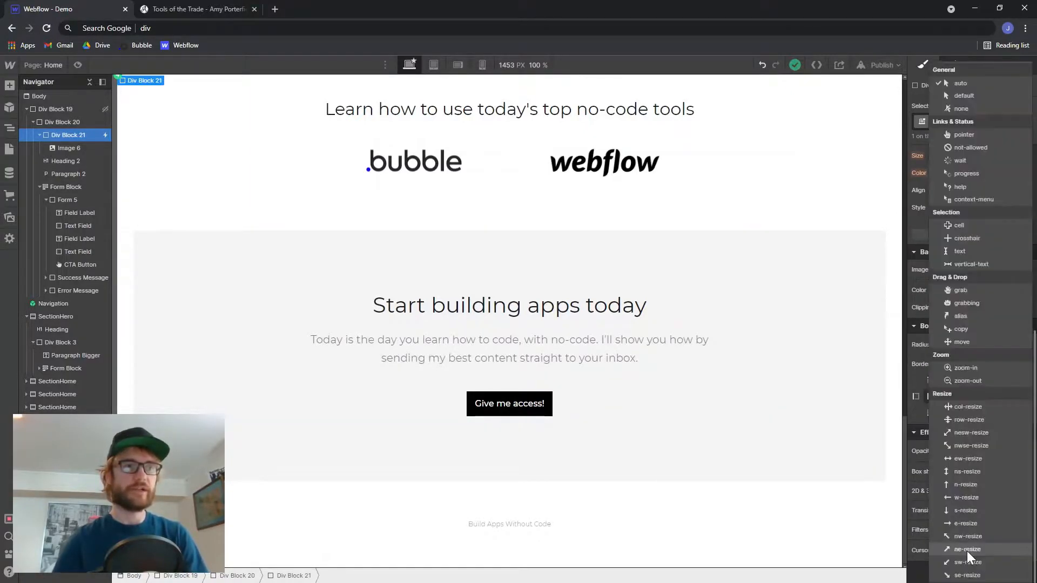
left_click(978, 135)
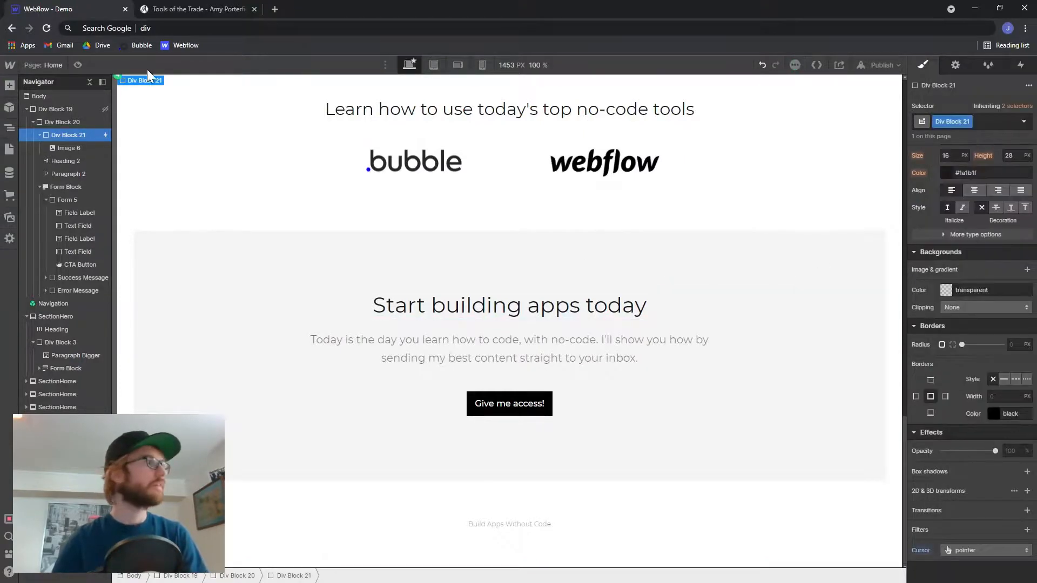
- Test the modal in the page preview by repeatedly opening it from "Give me access!" and closing it with the X icon
key("ctrl+shift+p")
left_click(535, 419)
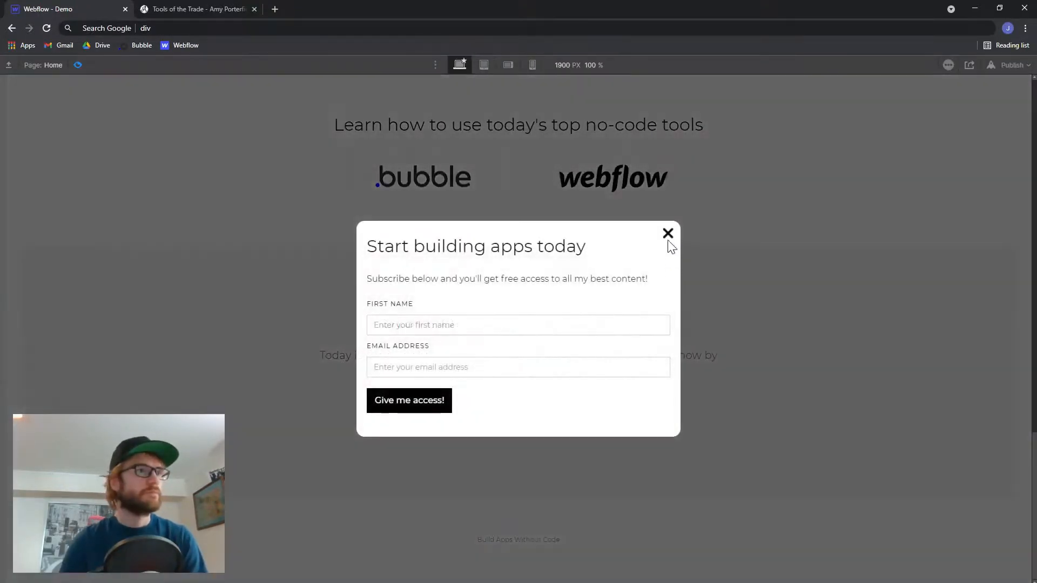
left_click(669, 233)
left_click(530, 423)
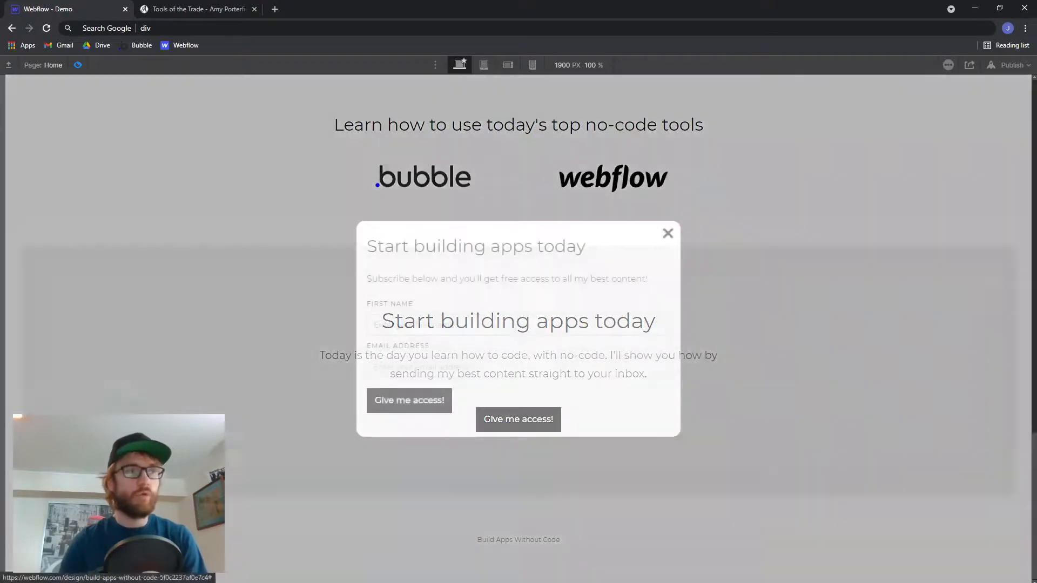
left_click(668, 233)
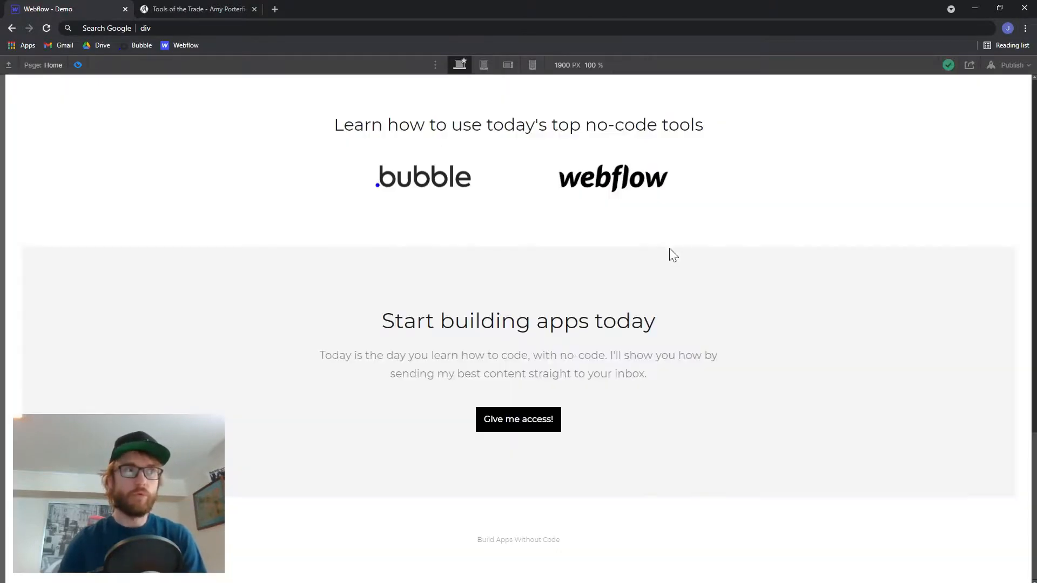
left_click(527, 423)
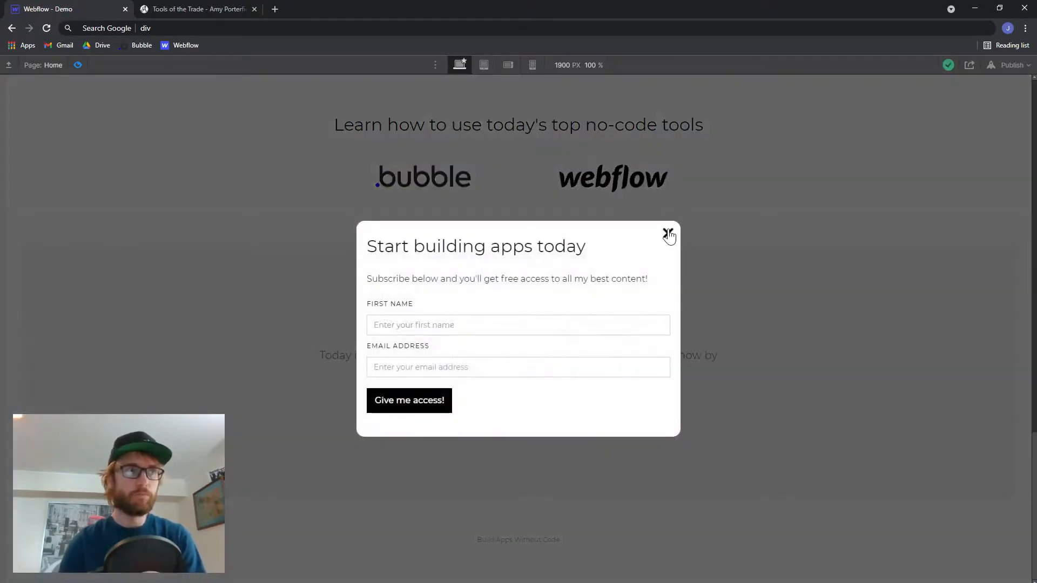
left_click(669, 234)
left_click(500, 413)
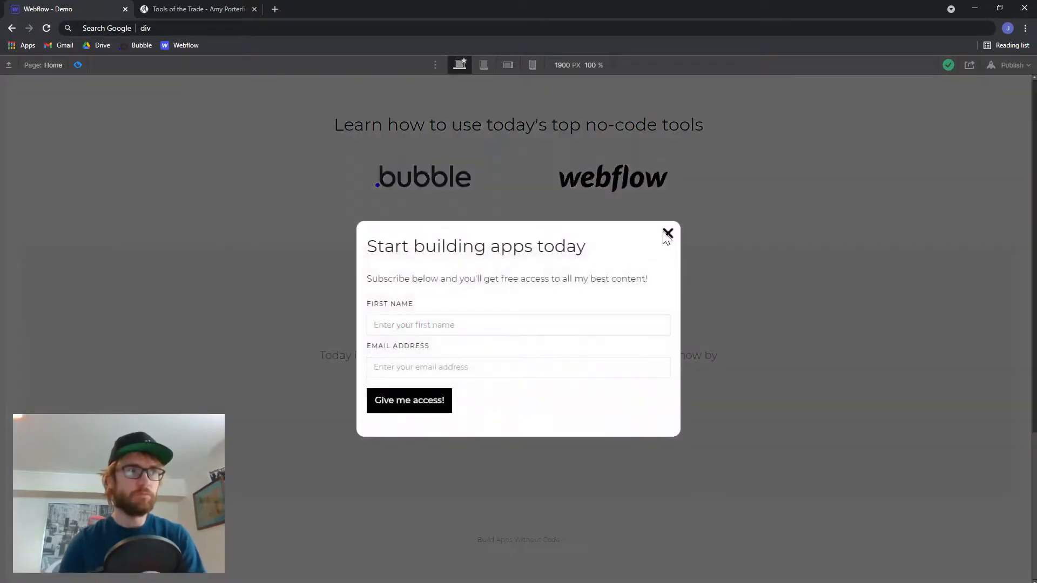
left_click(668, 234)
left_click(529, 421)
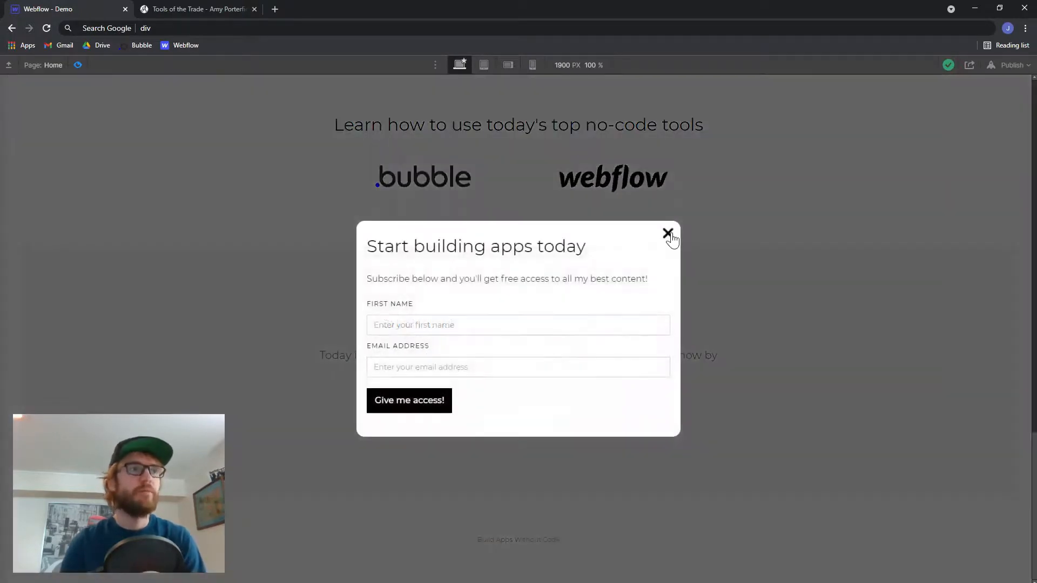
left_click(668, 234)
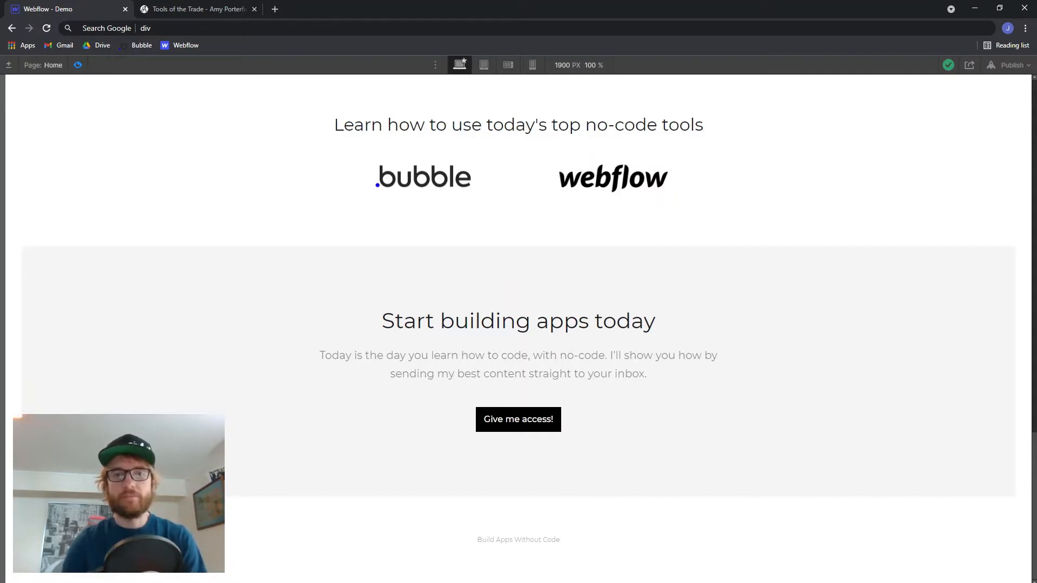
- Reopen the modal in the page preview and examine its First Name field and the subscribe text below the heading
left_click(511, 425)
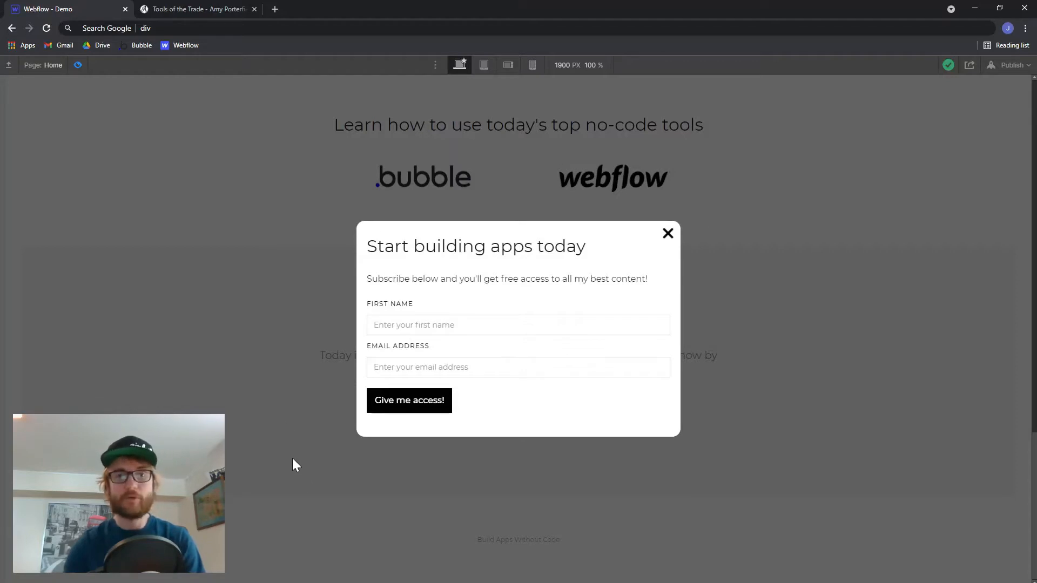
left_click(518, 325)
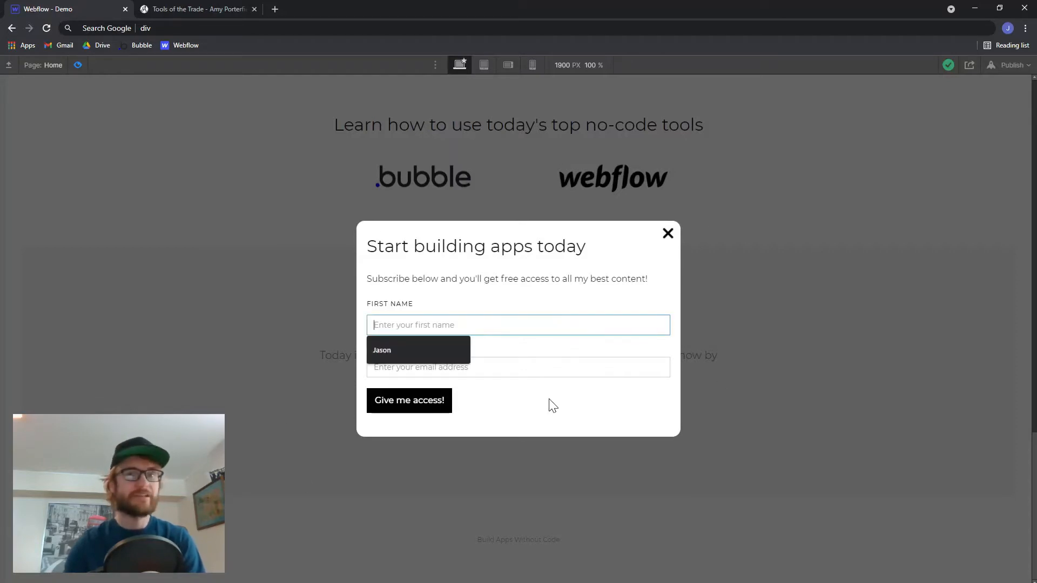
left_click(582, 395)
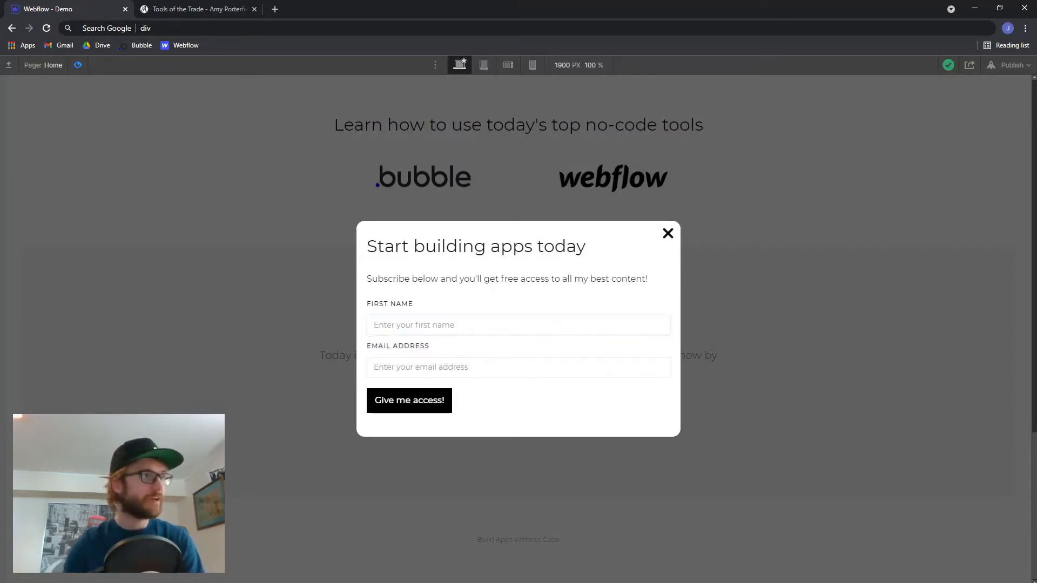
left_click_drag(367, 278, 660, 285)
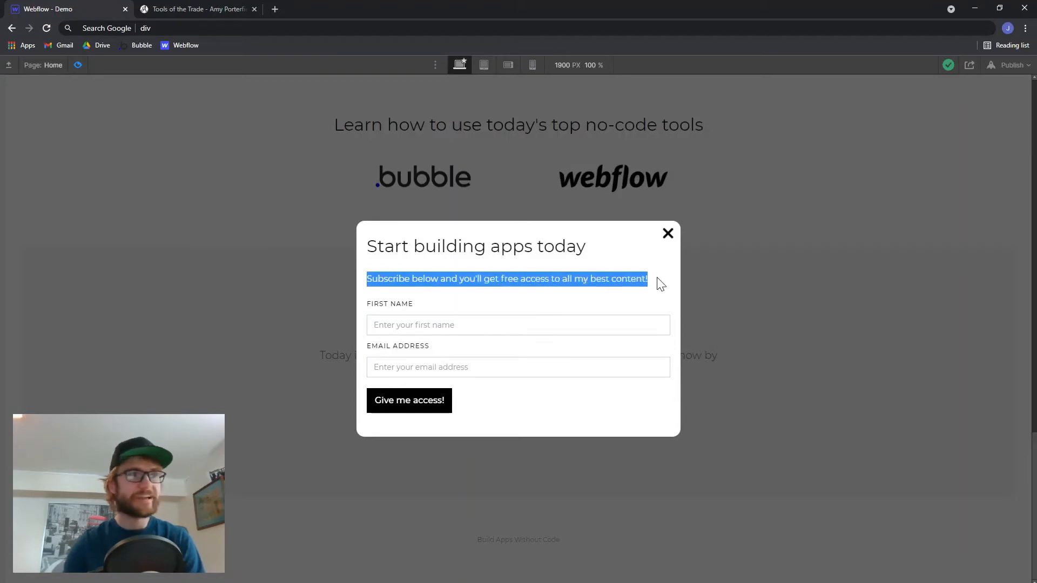